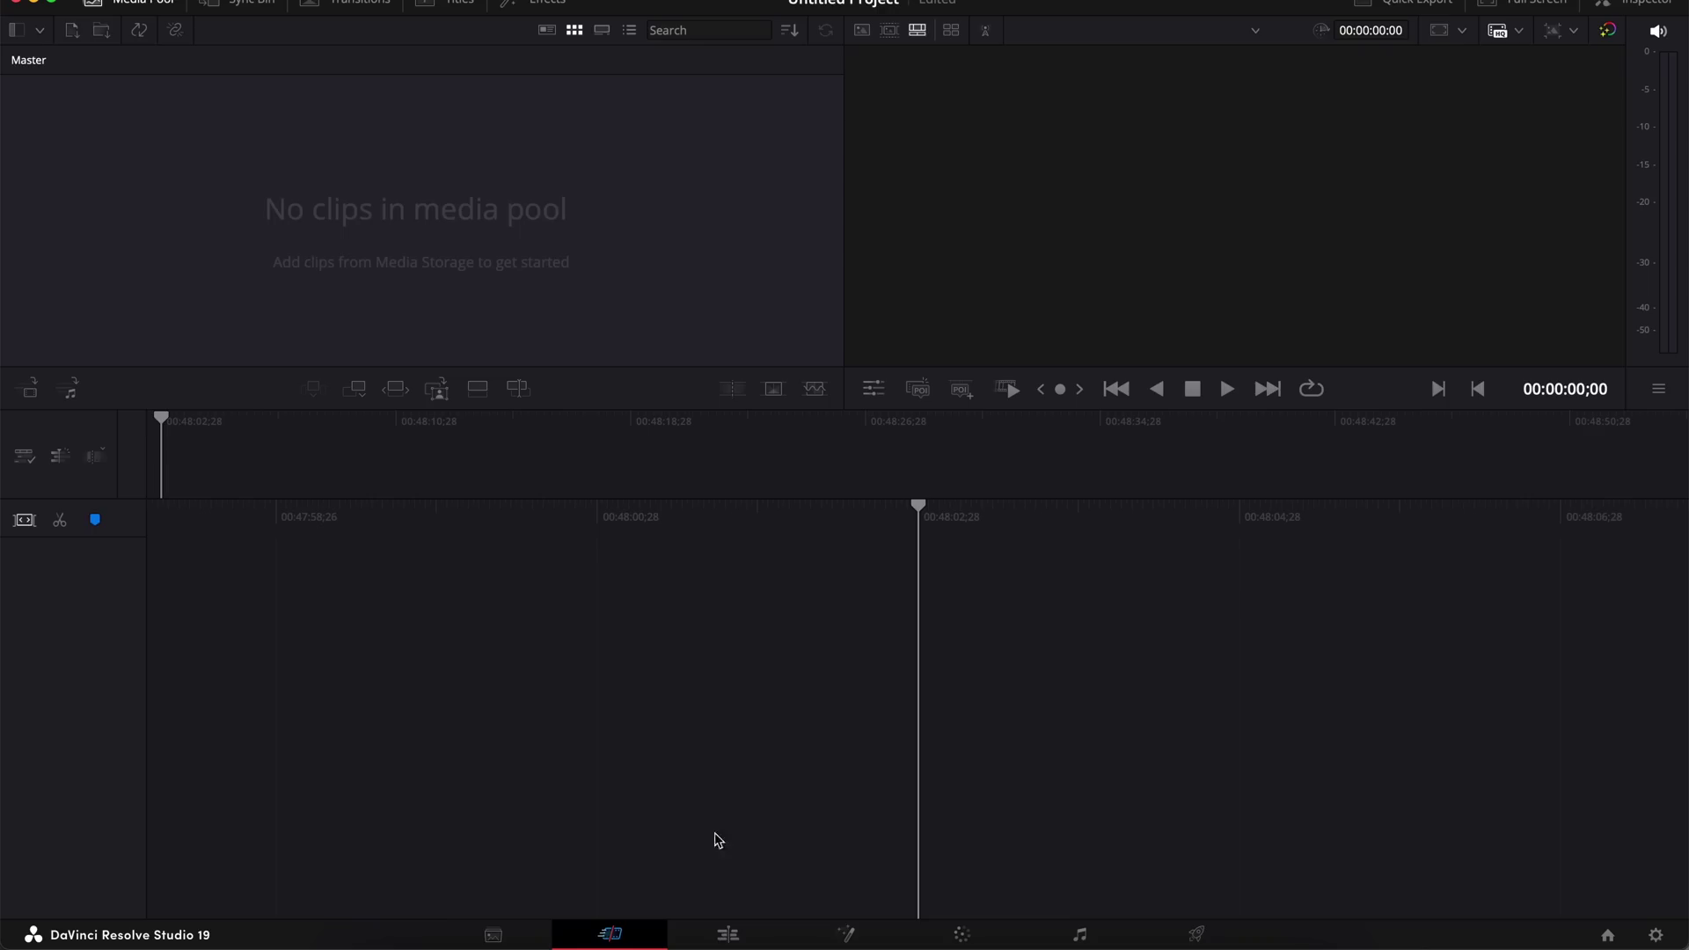
- Create a new 3840x2160, 29.97 fps timeline and place video_20250118_125424.mp4 on track V1
{"action": "left_click", "coordinate": [731, 932]}
{"action": "right_click", "coordinate": [326, 190]}
{"action": "mouse_move", "coordinate": [361, 197]}
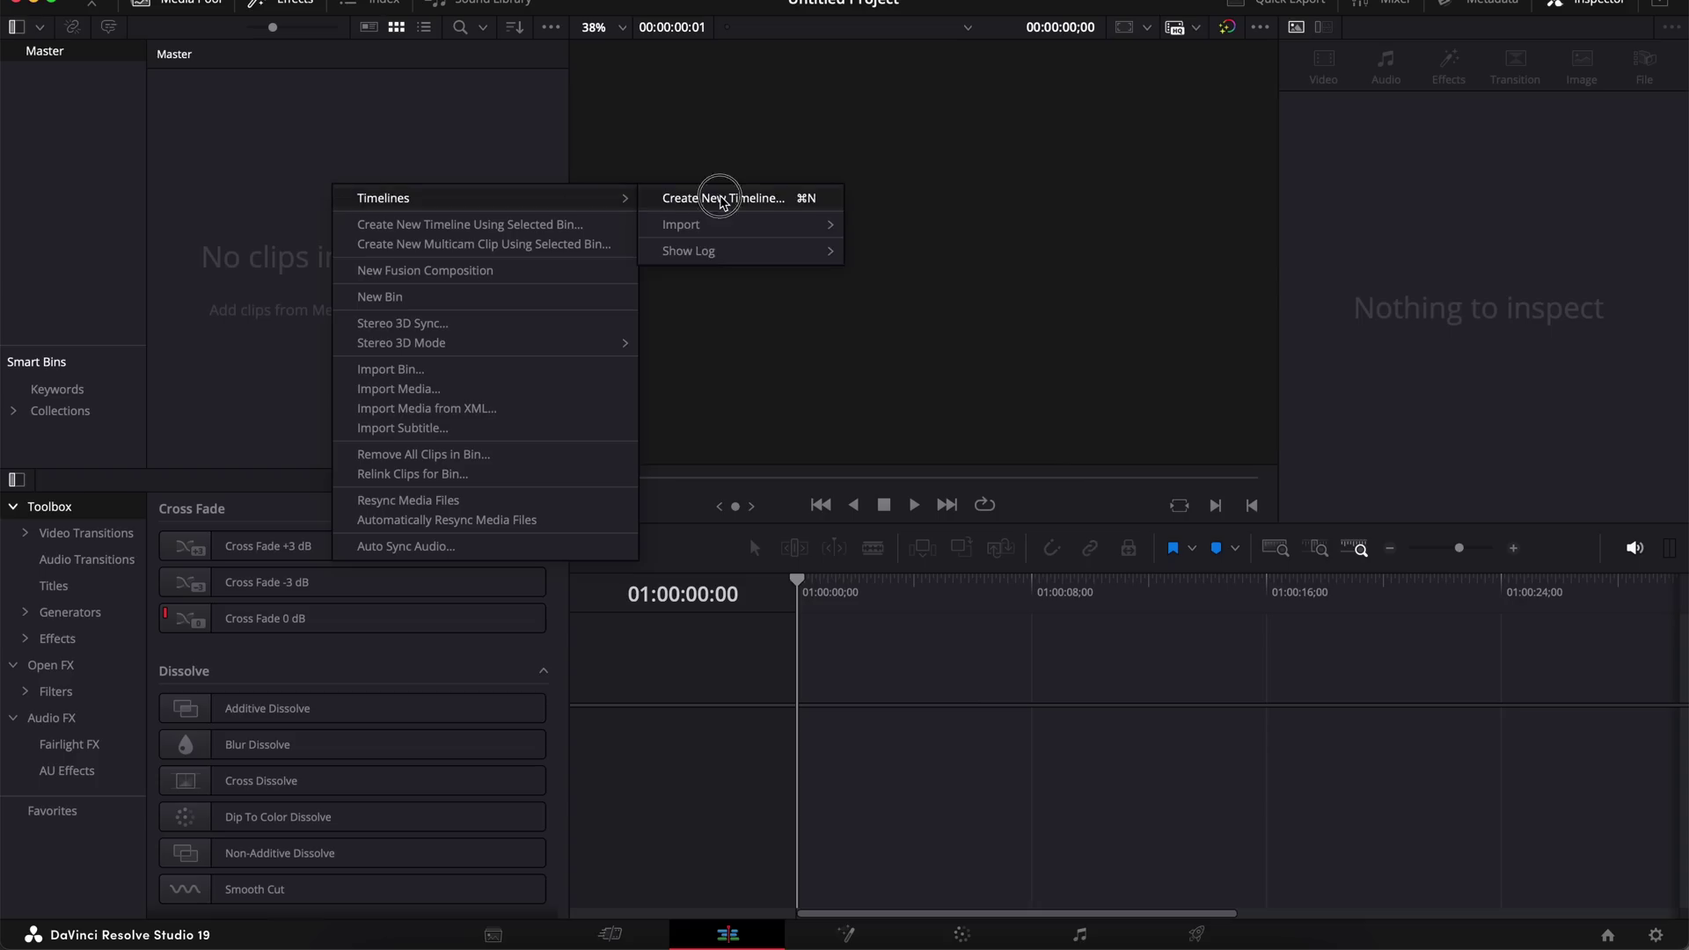
{"action": "left_click", "coordinate": [716, 200]}
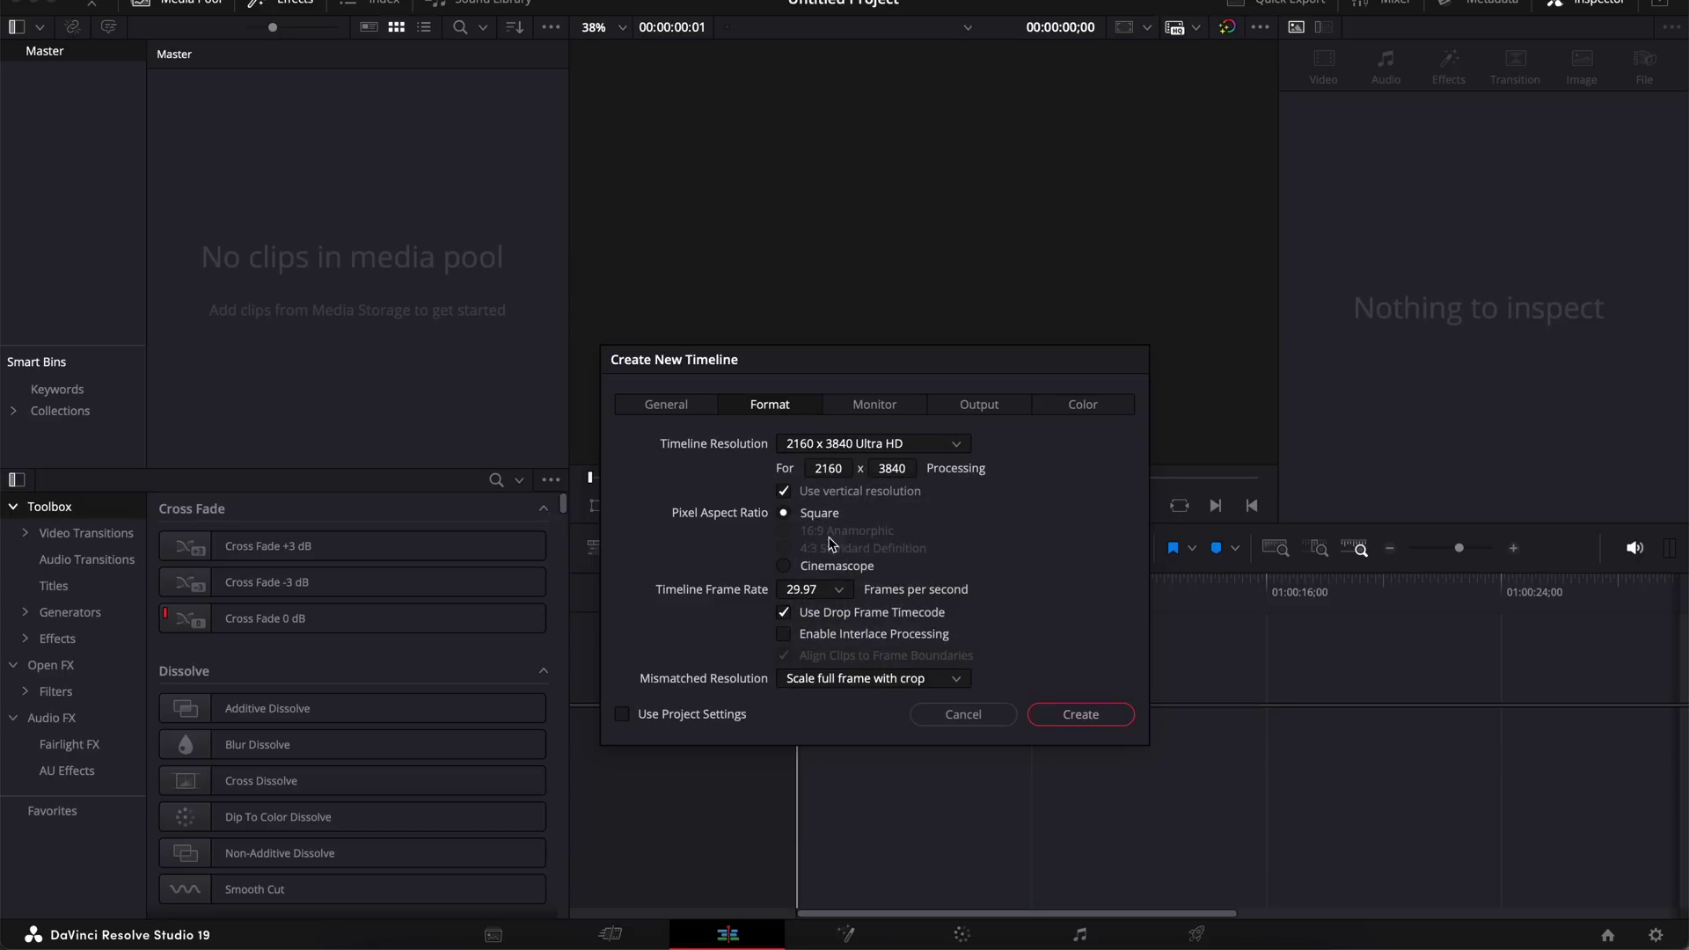
{"action": "left_click", "coordinate": [1092, 715]}
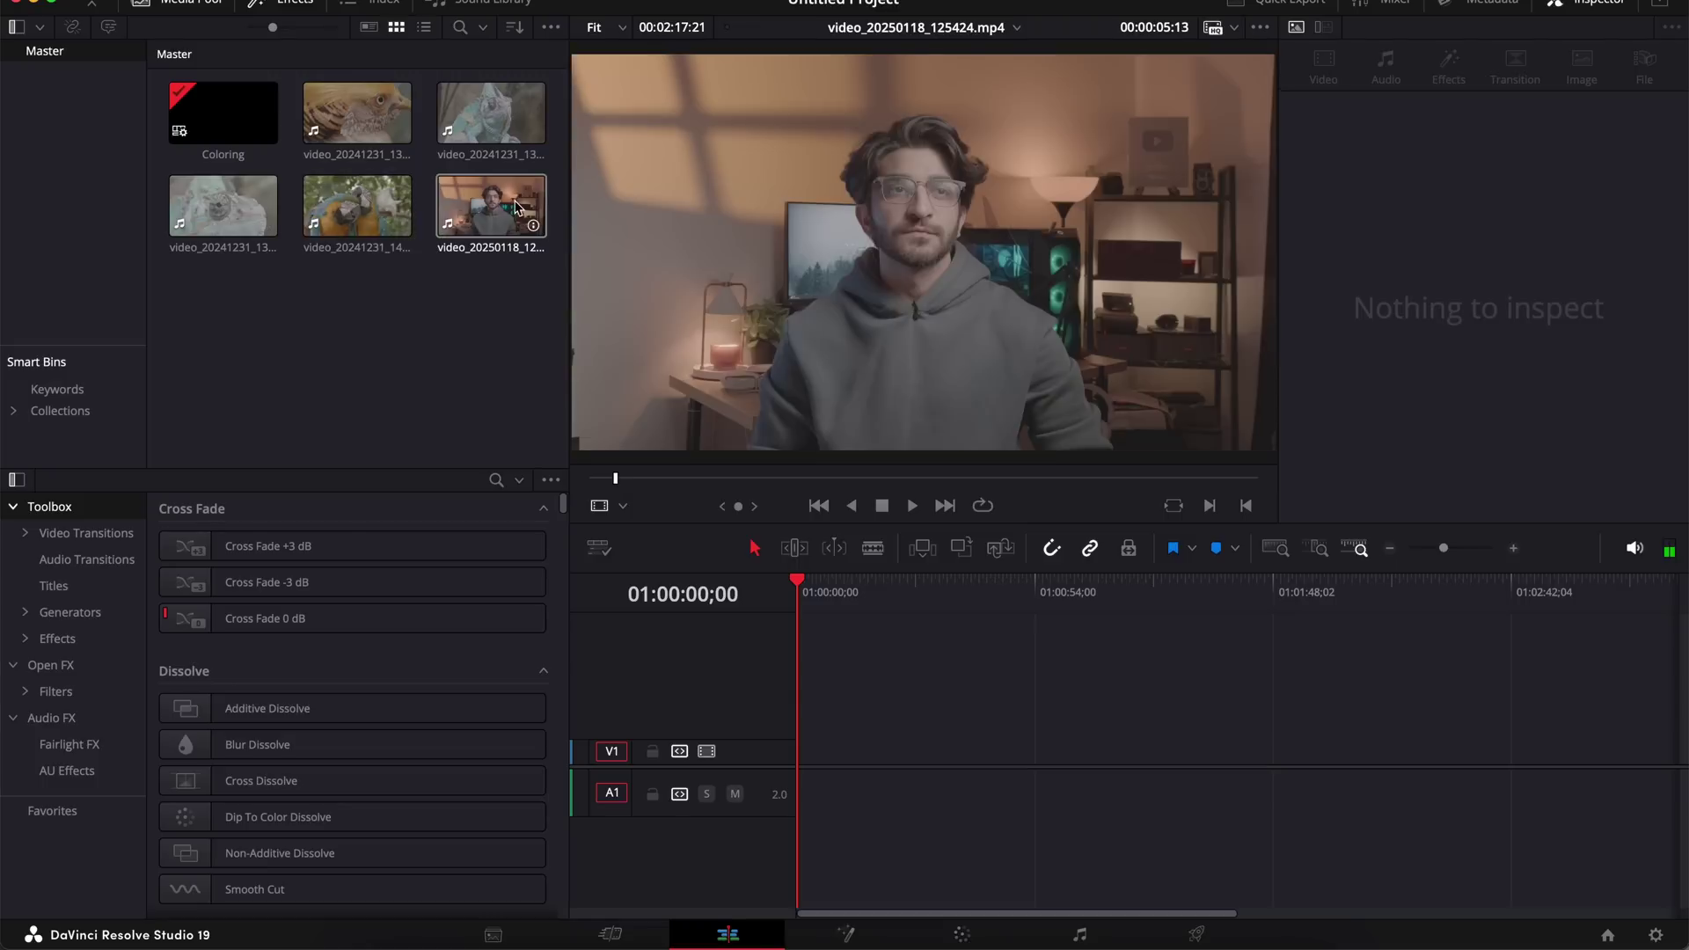
{"action": "left_click_drag", "start_coordinate": [491, 205], "coordinate": [893, 619]}
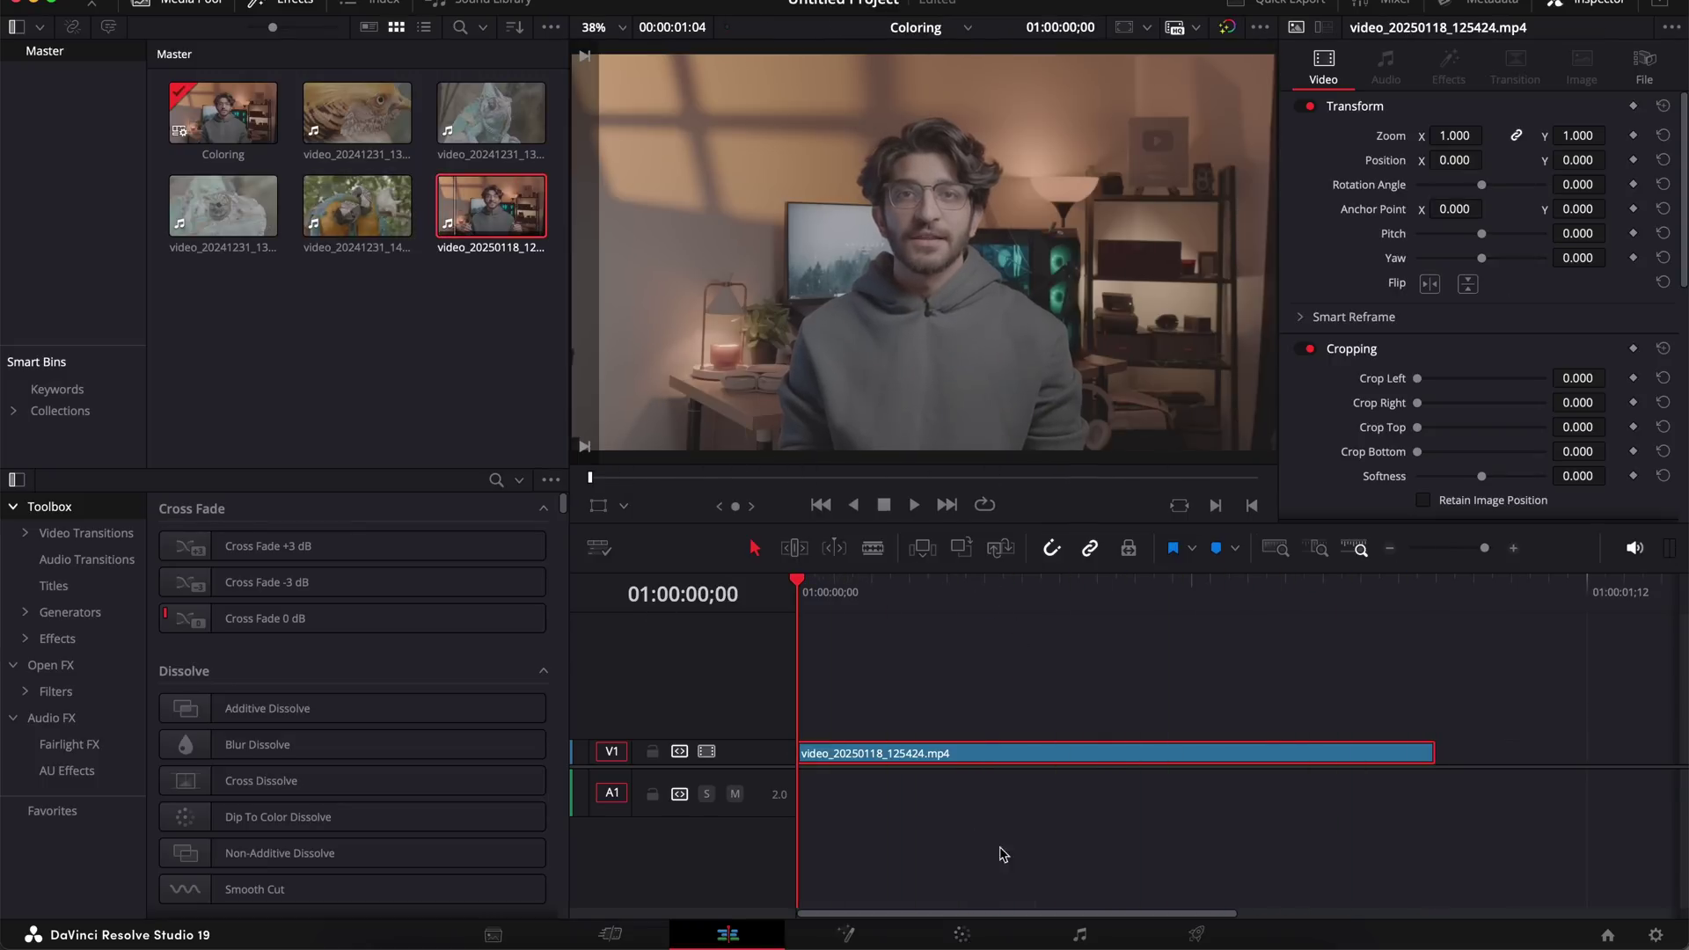
- On the Color page, add two serial nodes after node 01 and label them CST and LUT
{"action": "left_click", "coordinate": [963, 934]}
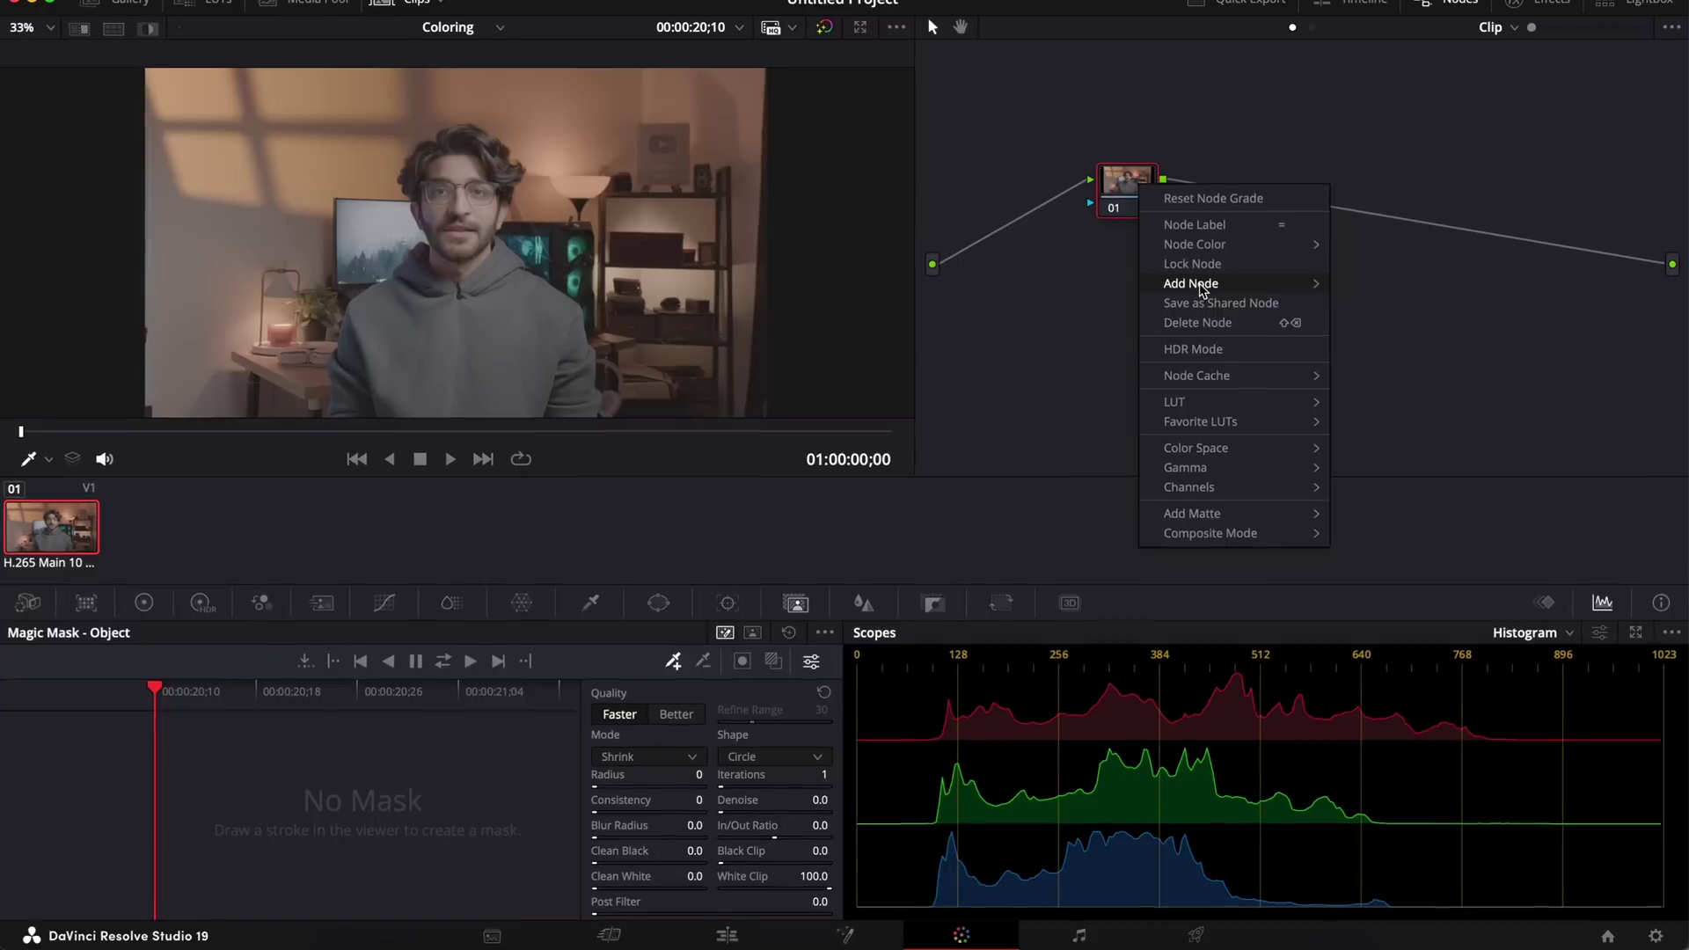
{"action": "left_click", "coordinate": [1363, 283]}
{"action": "key", "text": "alt+s"}
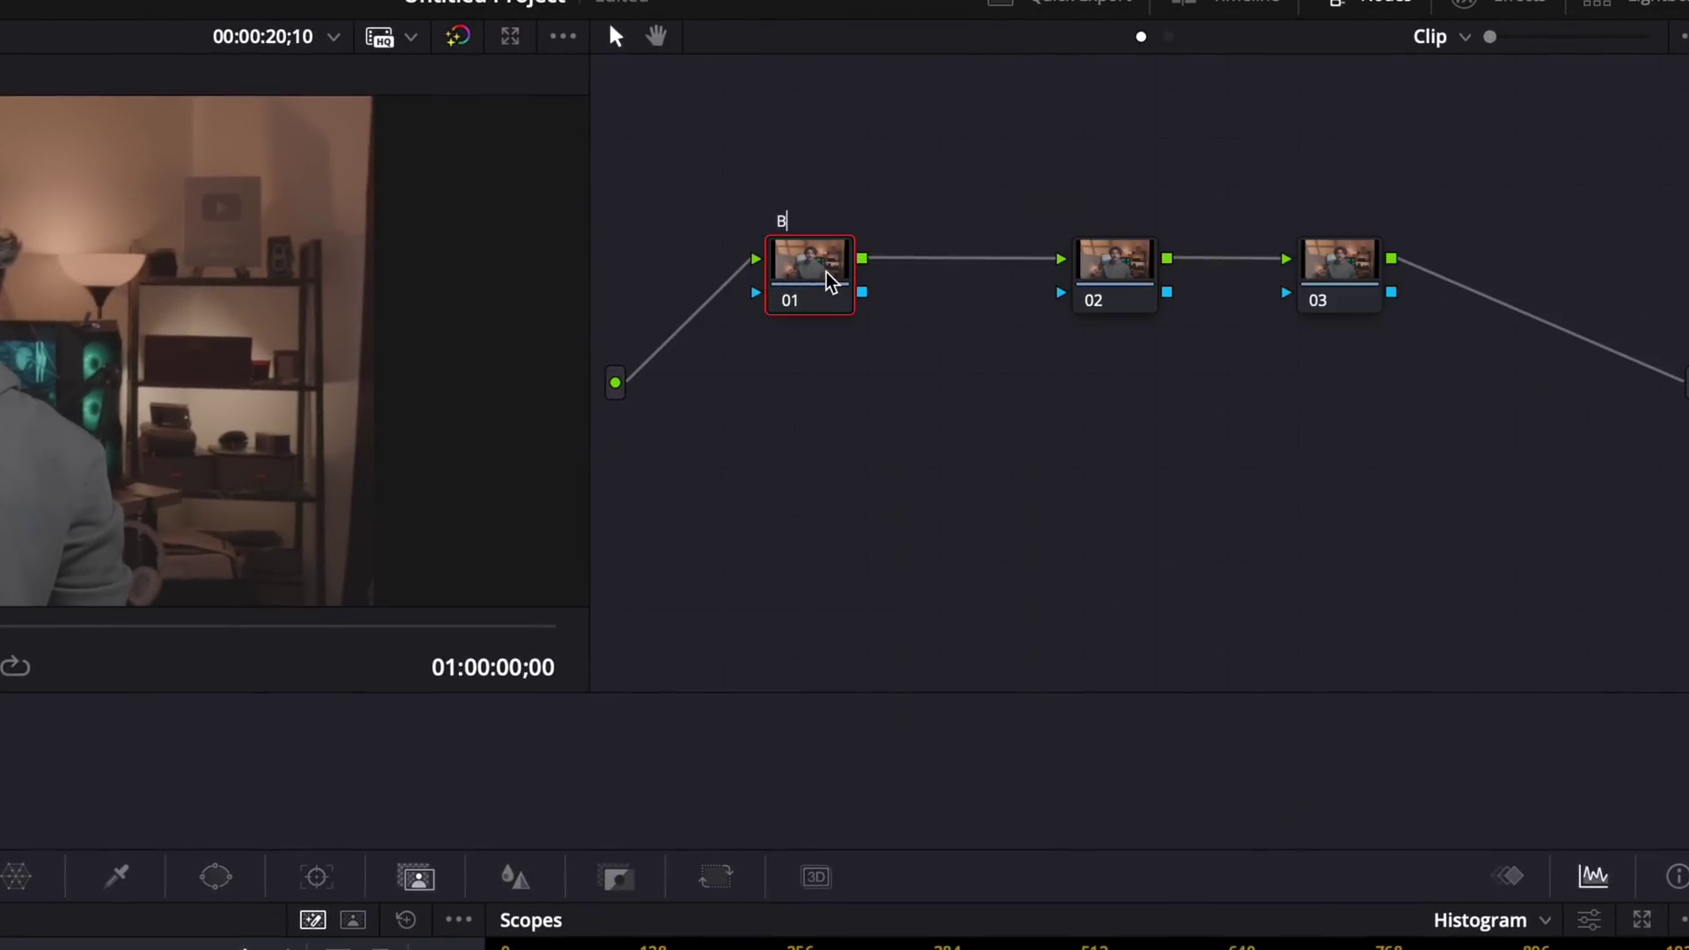
{"action": "type", "text": "CST"}
{"action": "double_click", "coordinate": [1354, 295]}
{"action": "type", "text": "LUT"}
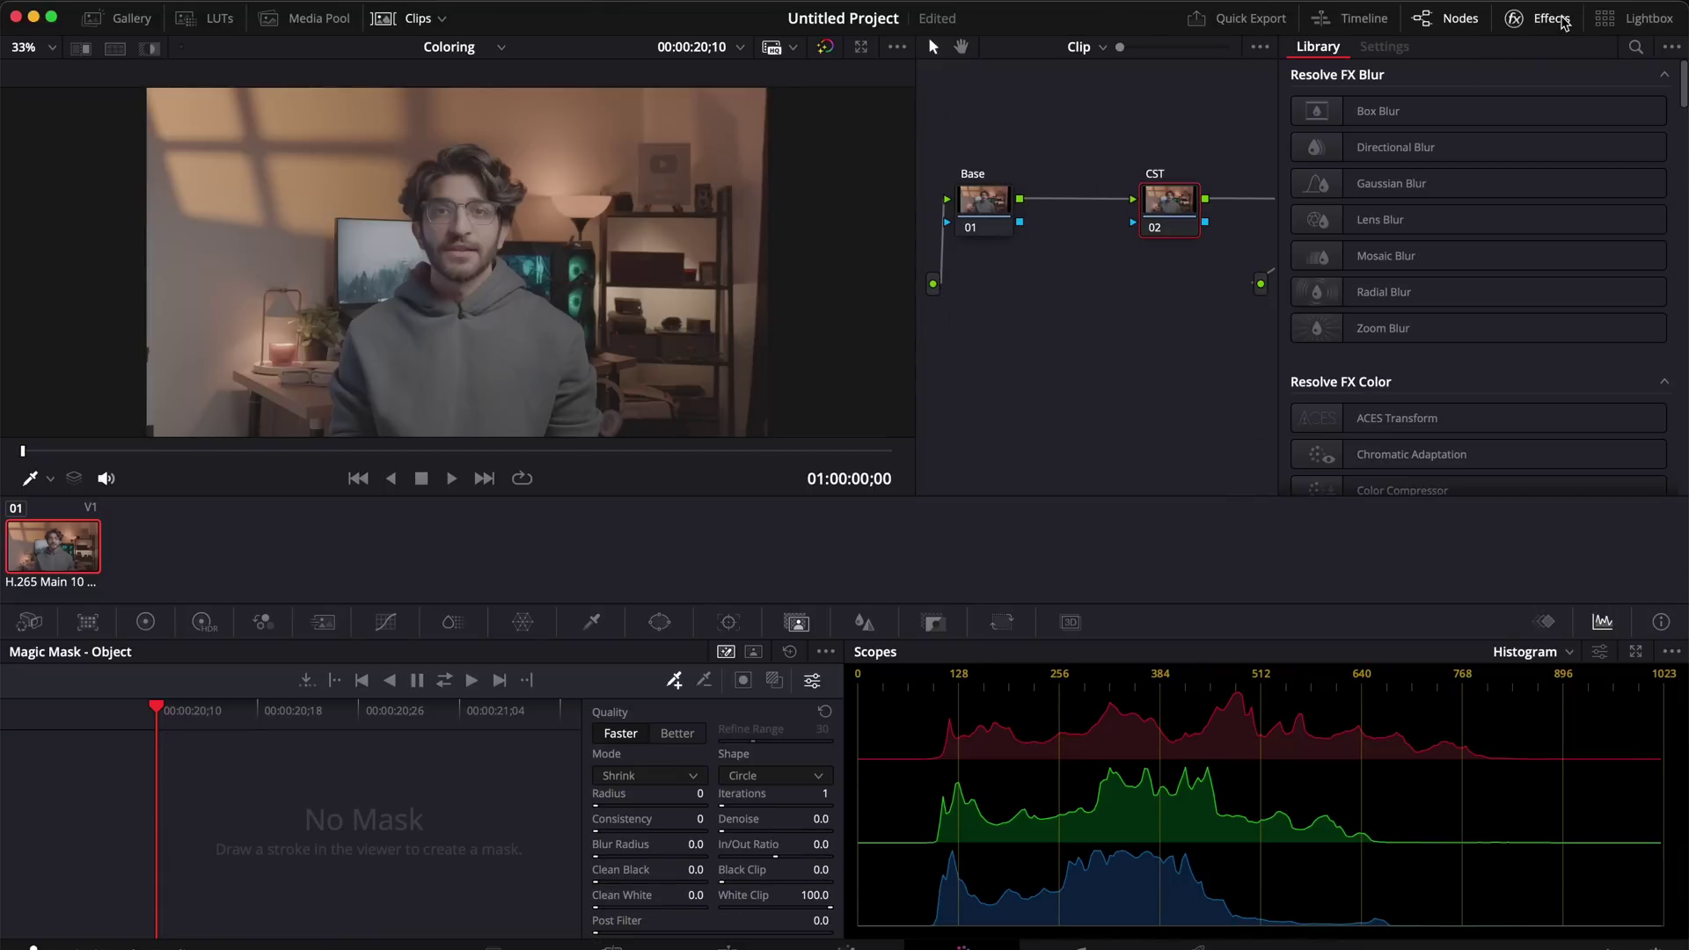
- Apply Color Space Transform to the CST node with P3-D65 input colour space and ARRI LogC3 input gamma
{"action": "left_click", "coordinate": [1635, 46]}
{"action": "type", "text": "color"}
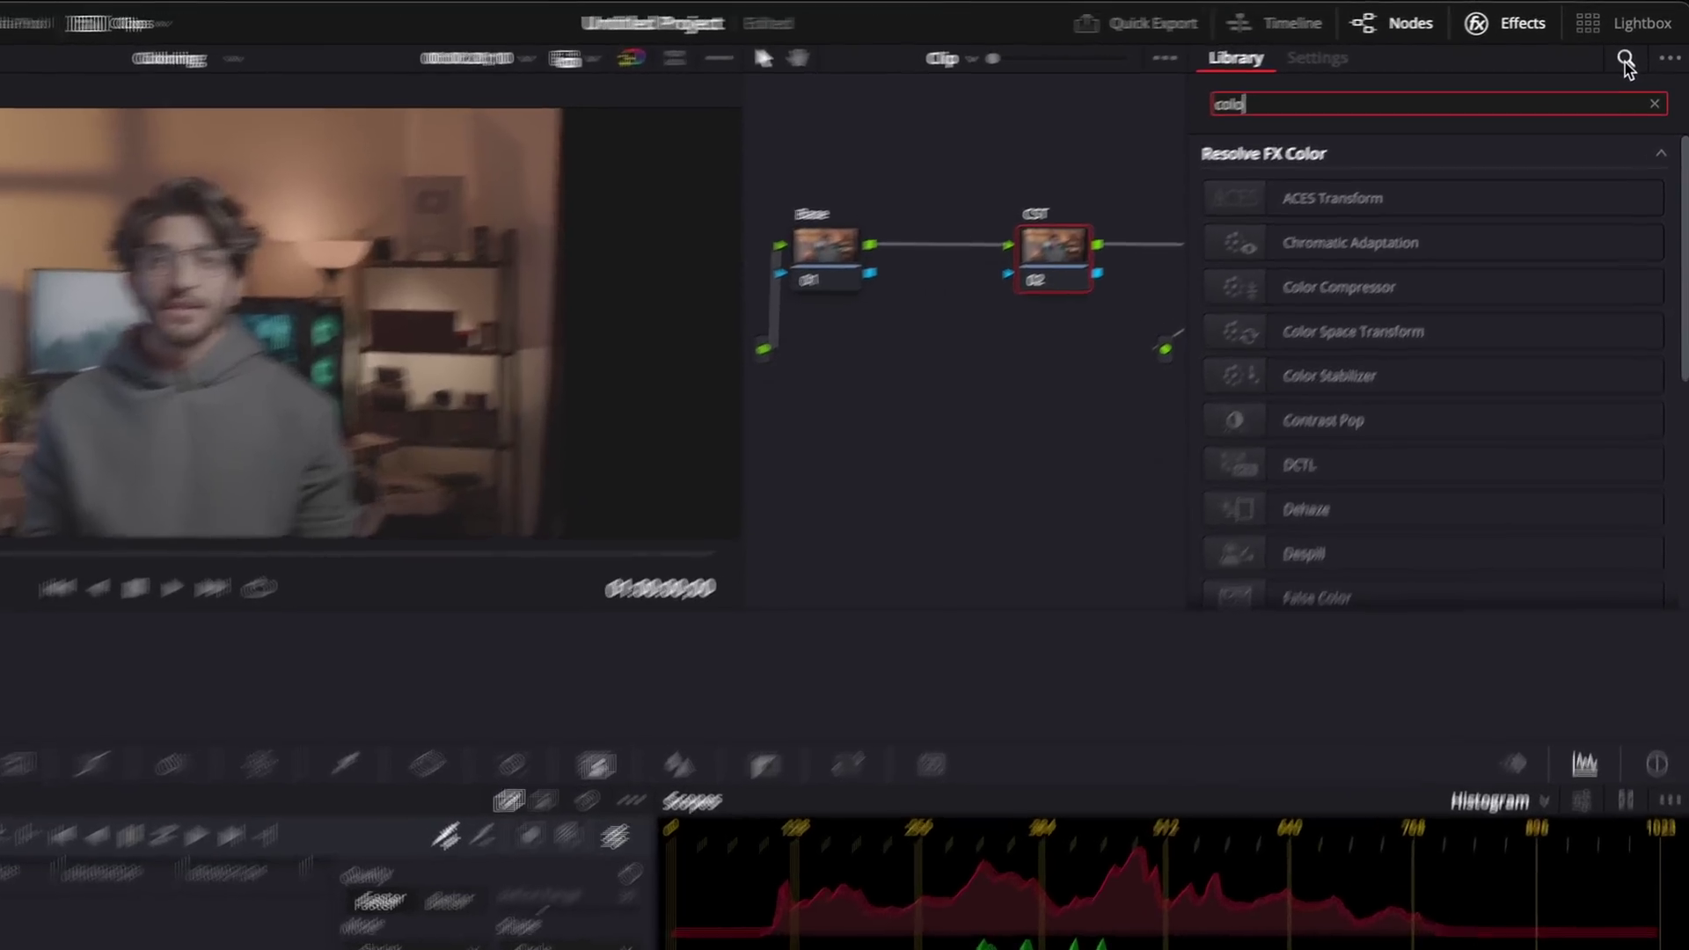
{"action": "type", "text": " space"}
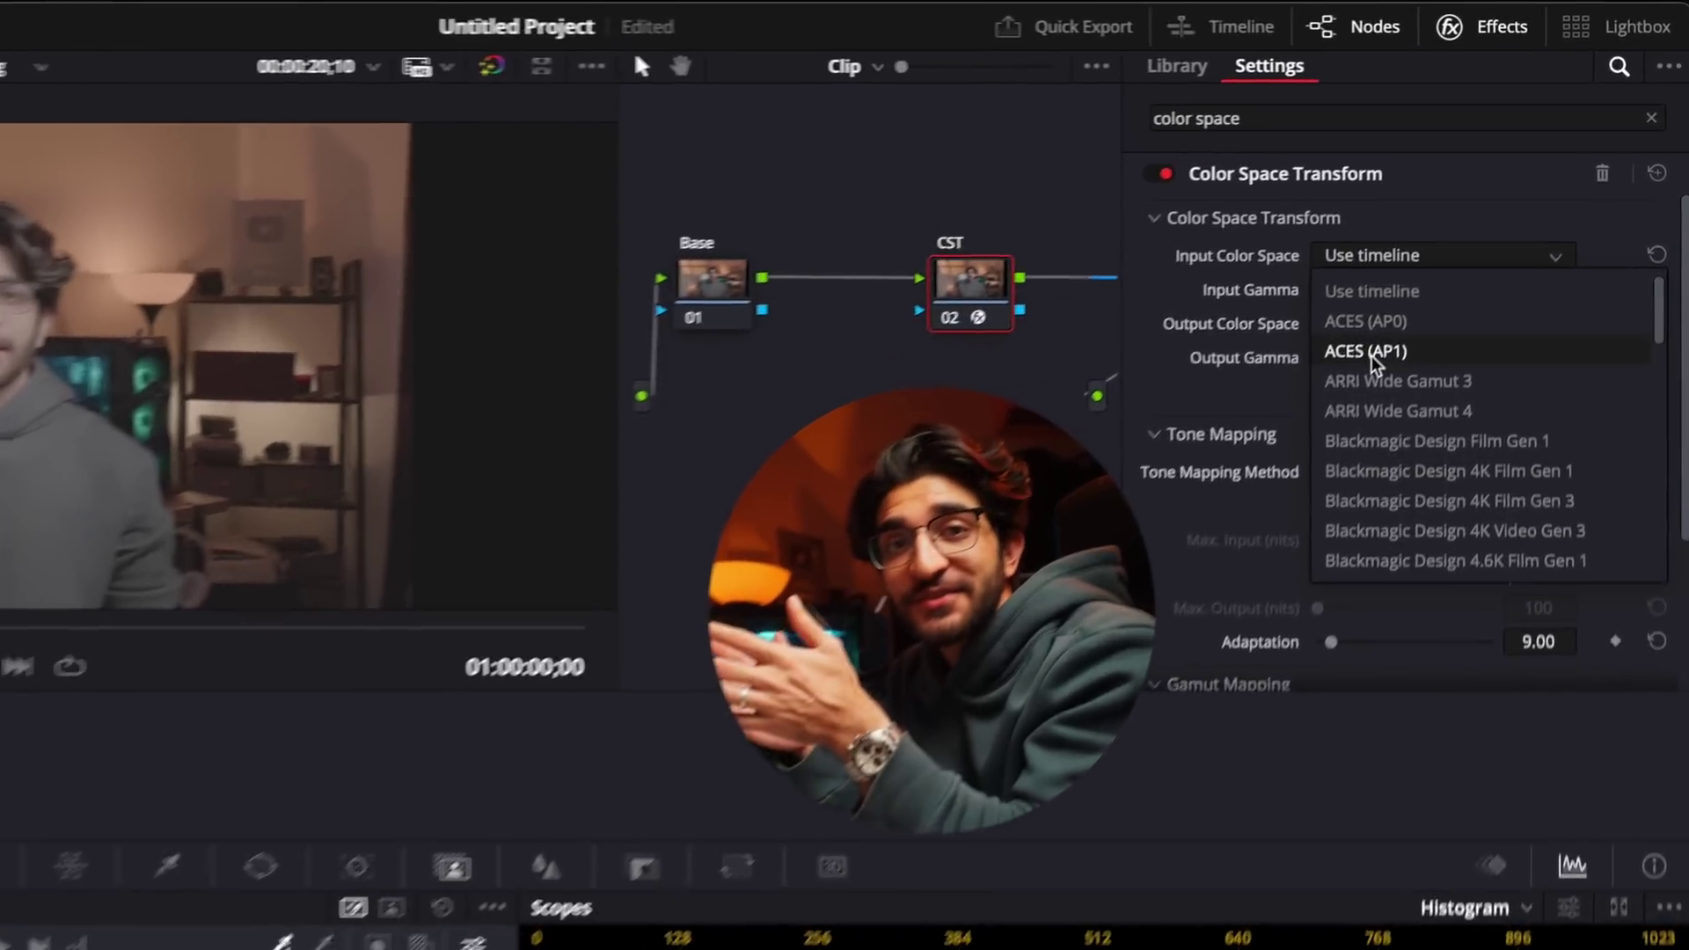
{"action": "scroll", "coordinate": [1372, 352], "scroll_direction": "down", "scroll_amount": 2}
{"action": "scroll", "coordinate": [1355, 373], "scroll_direction": "down", "scroll_amount": 5}
{"action": "scroll", "coordinate": [1355, 373], "scroll_direction": "up", "scroll_amount": 3}
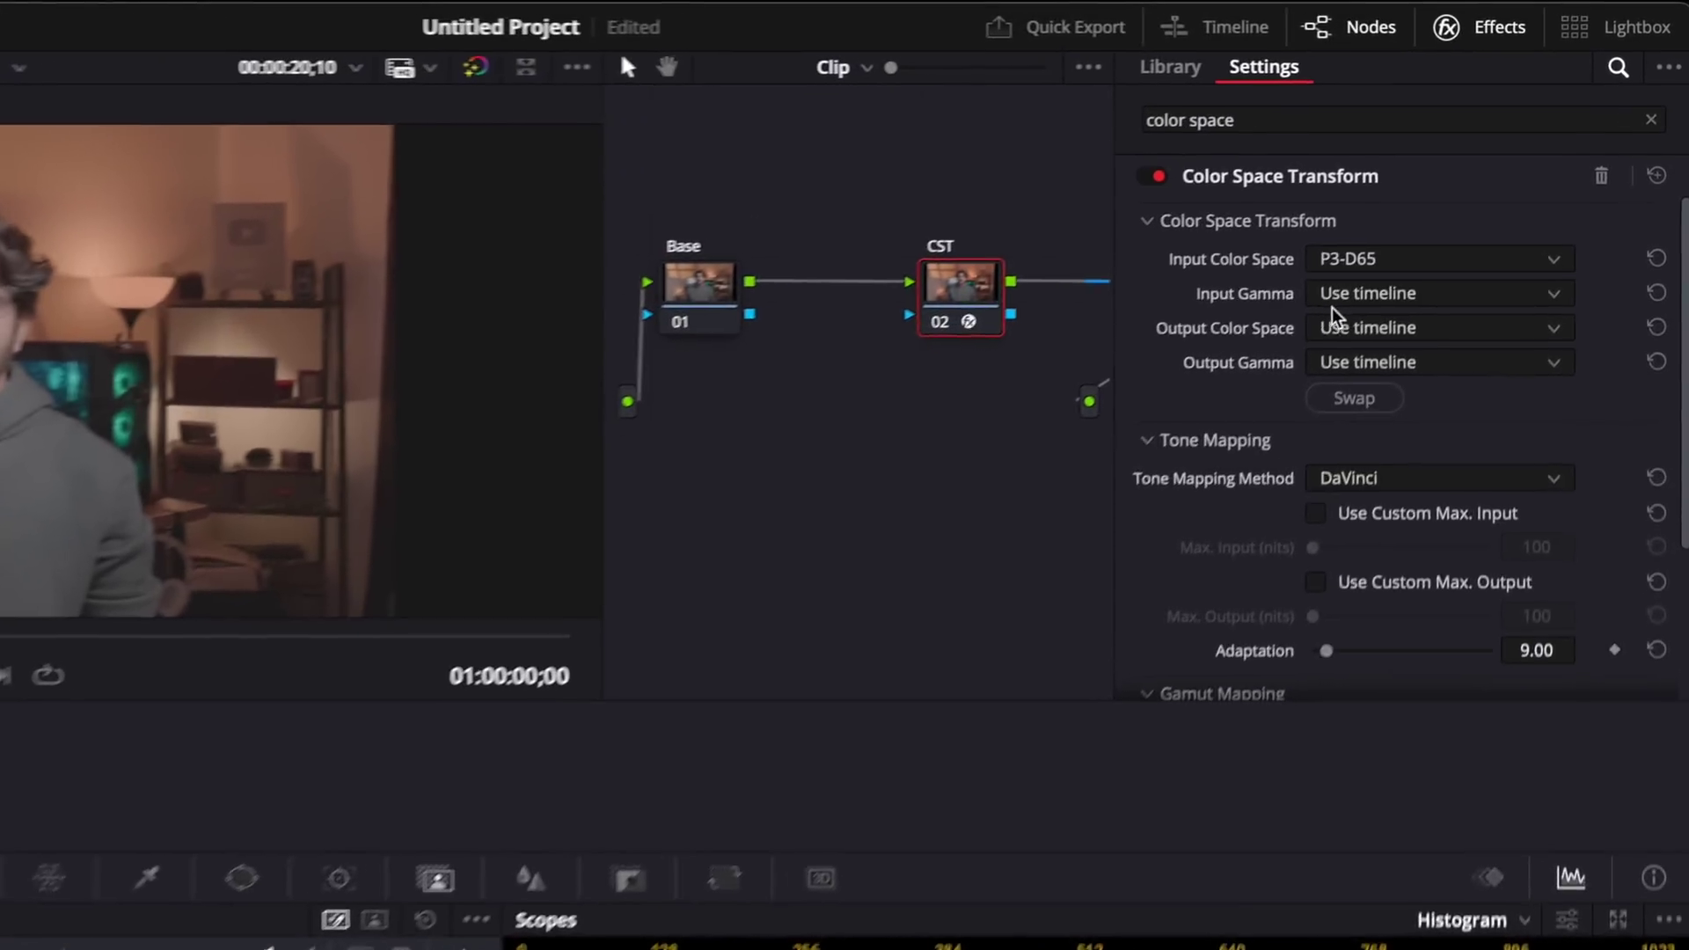
{"action": "left_click", "coordinate": [1332, 302]}
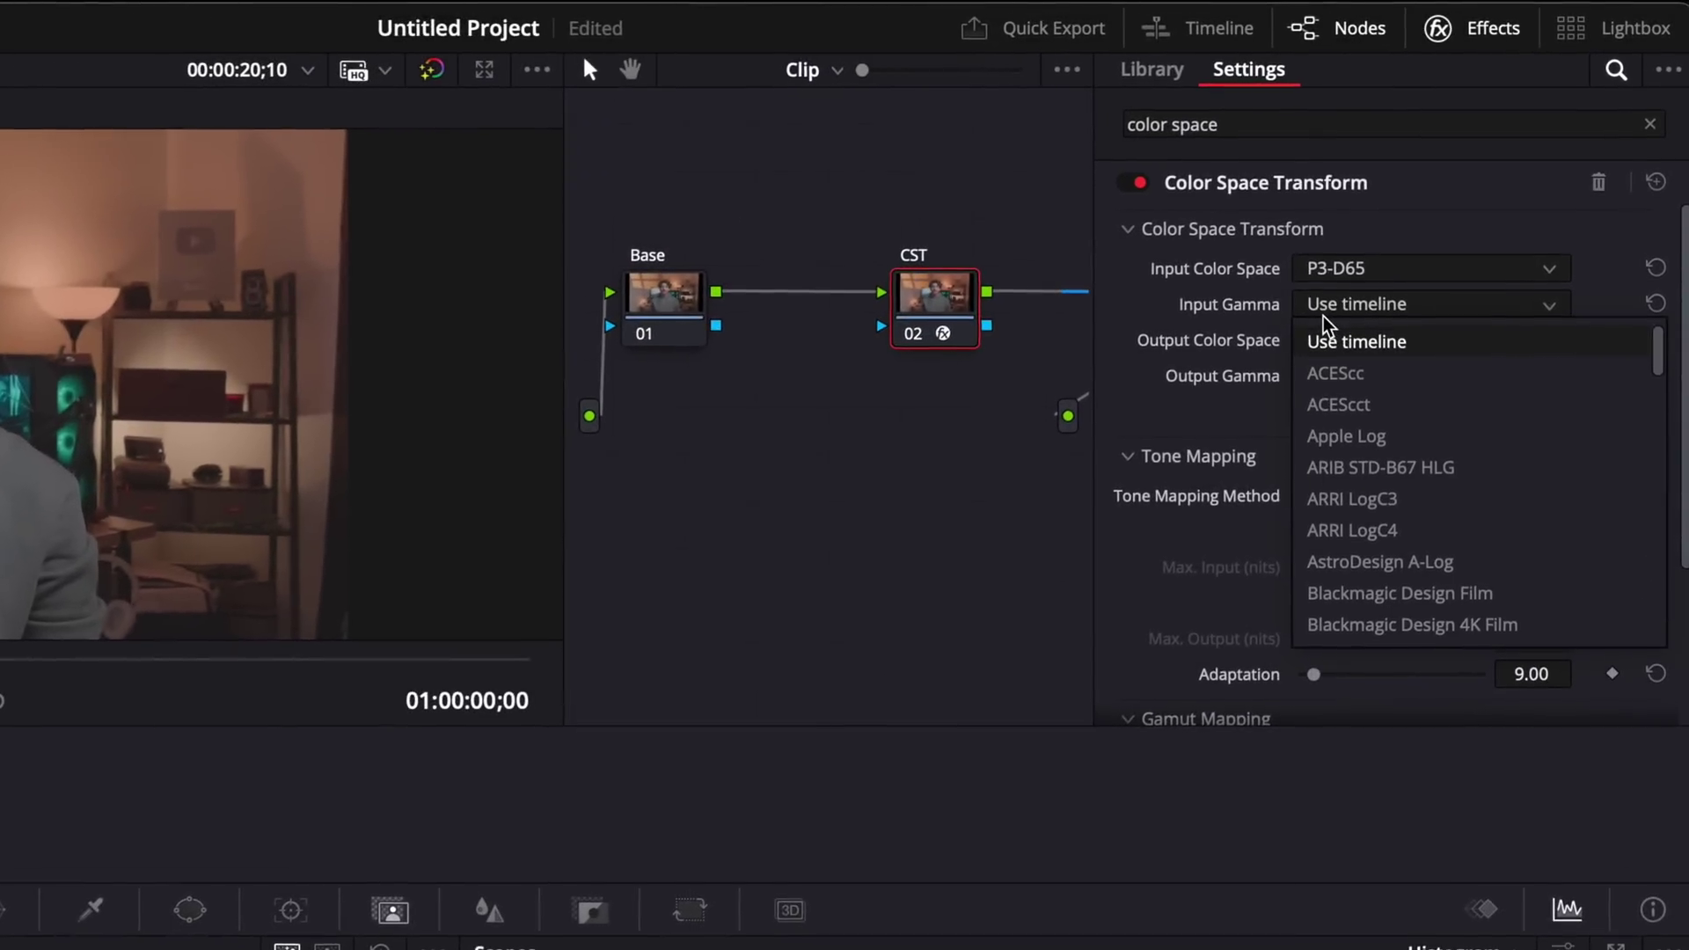
{"action": "left_click", "coordinate": [1381, 499]}
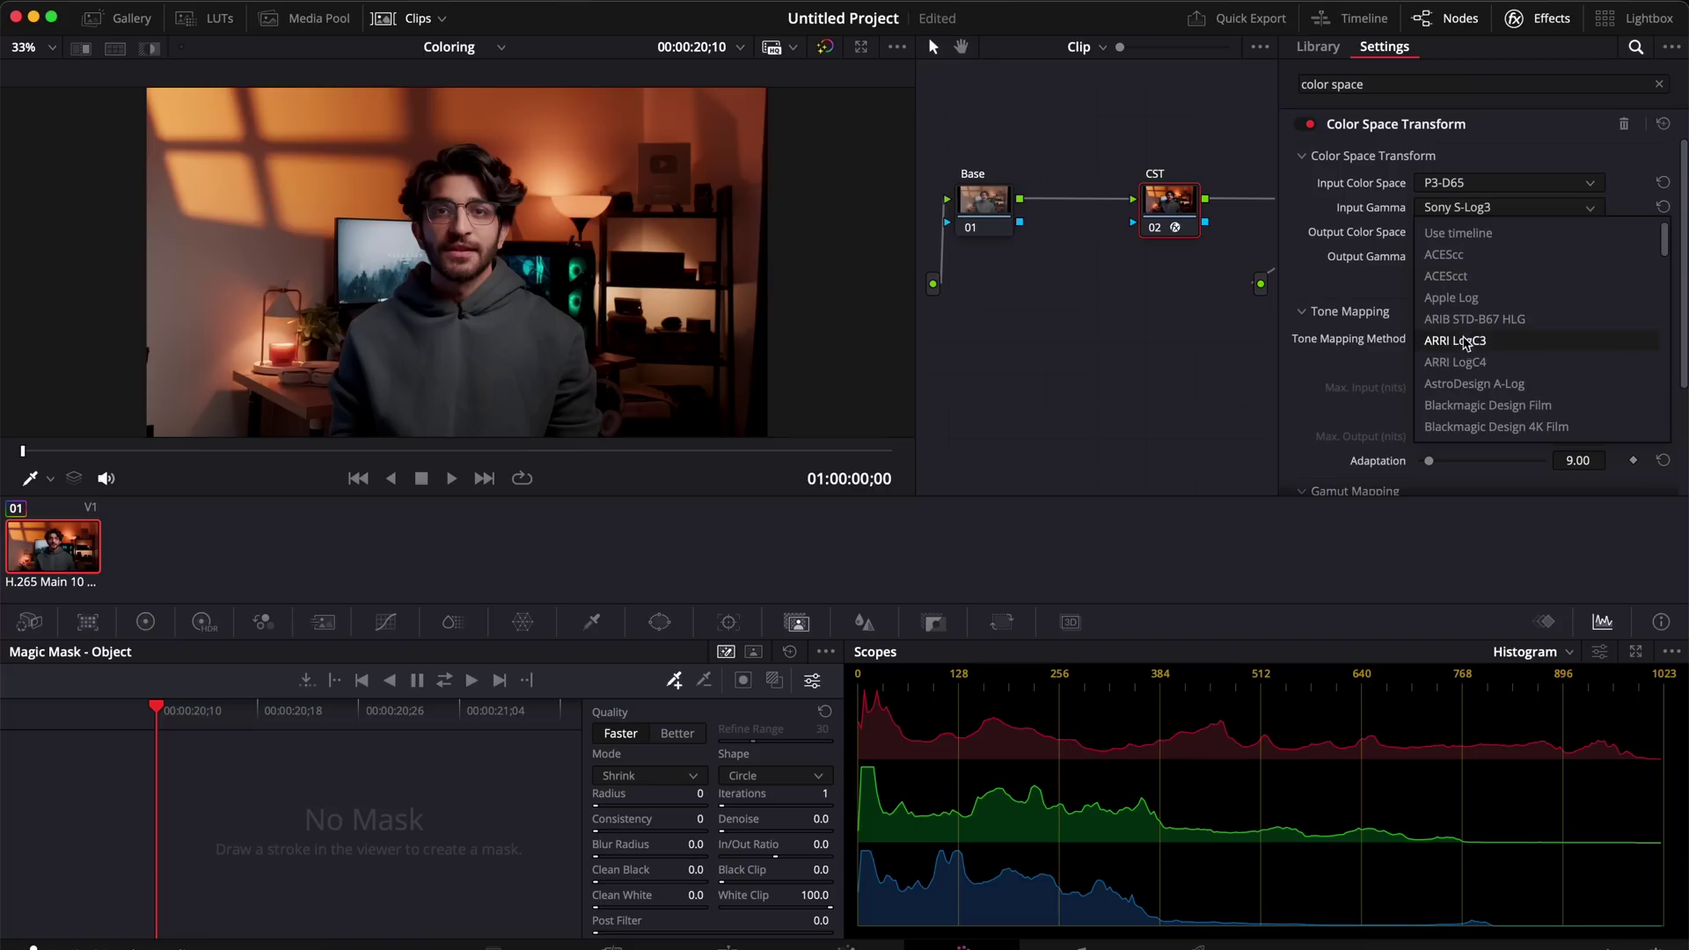
{"action": "left_click", "coordinate": [1464, 341]}
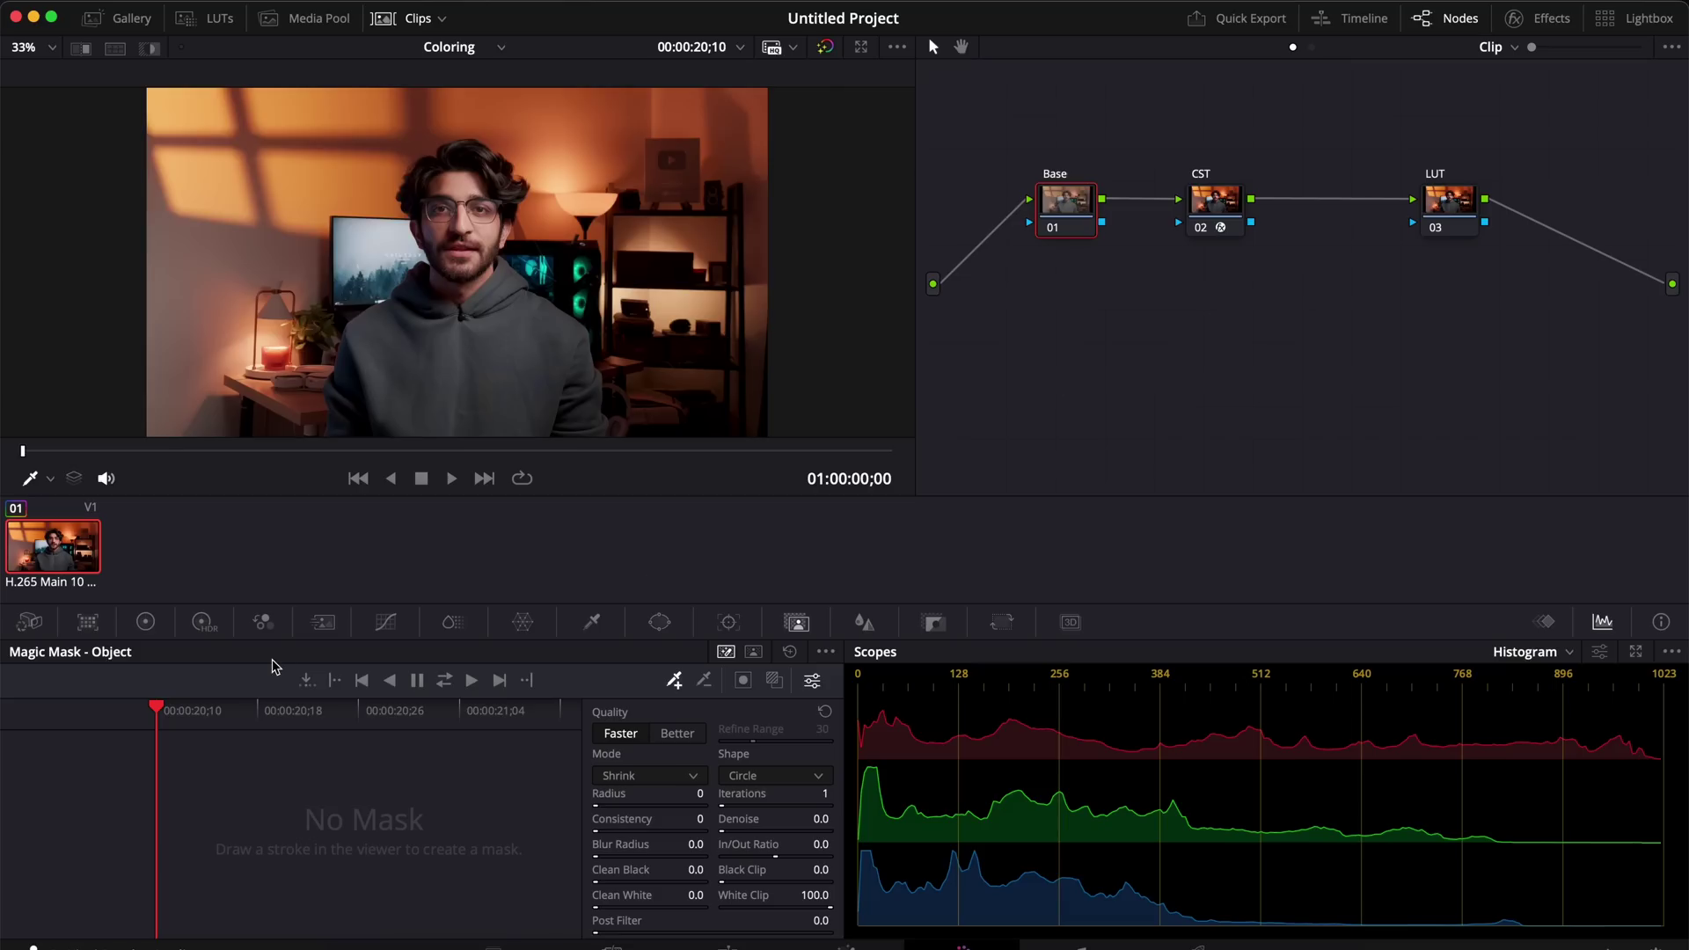
- On the Base node, set tint to -10 and bend the custom curve to brighten midtones and deepen shadows
{"action": "left_click", "coordinate": [145, 622]}
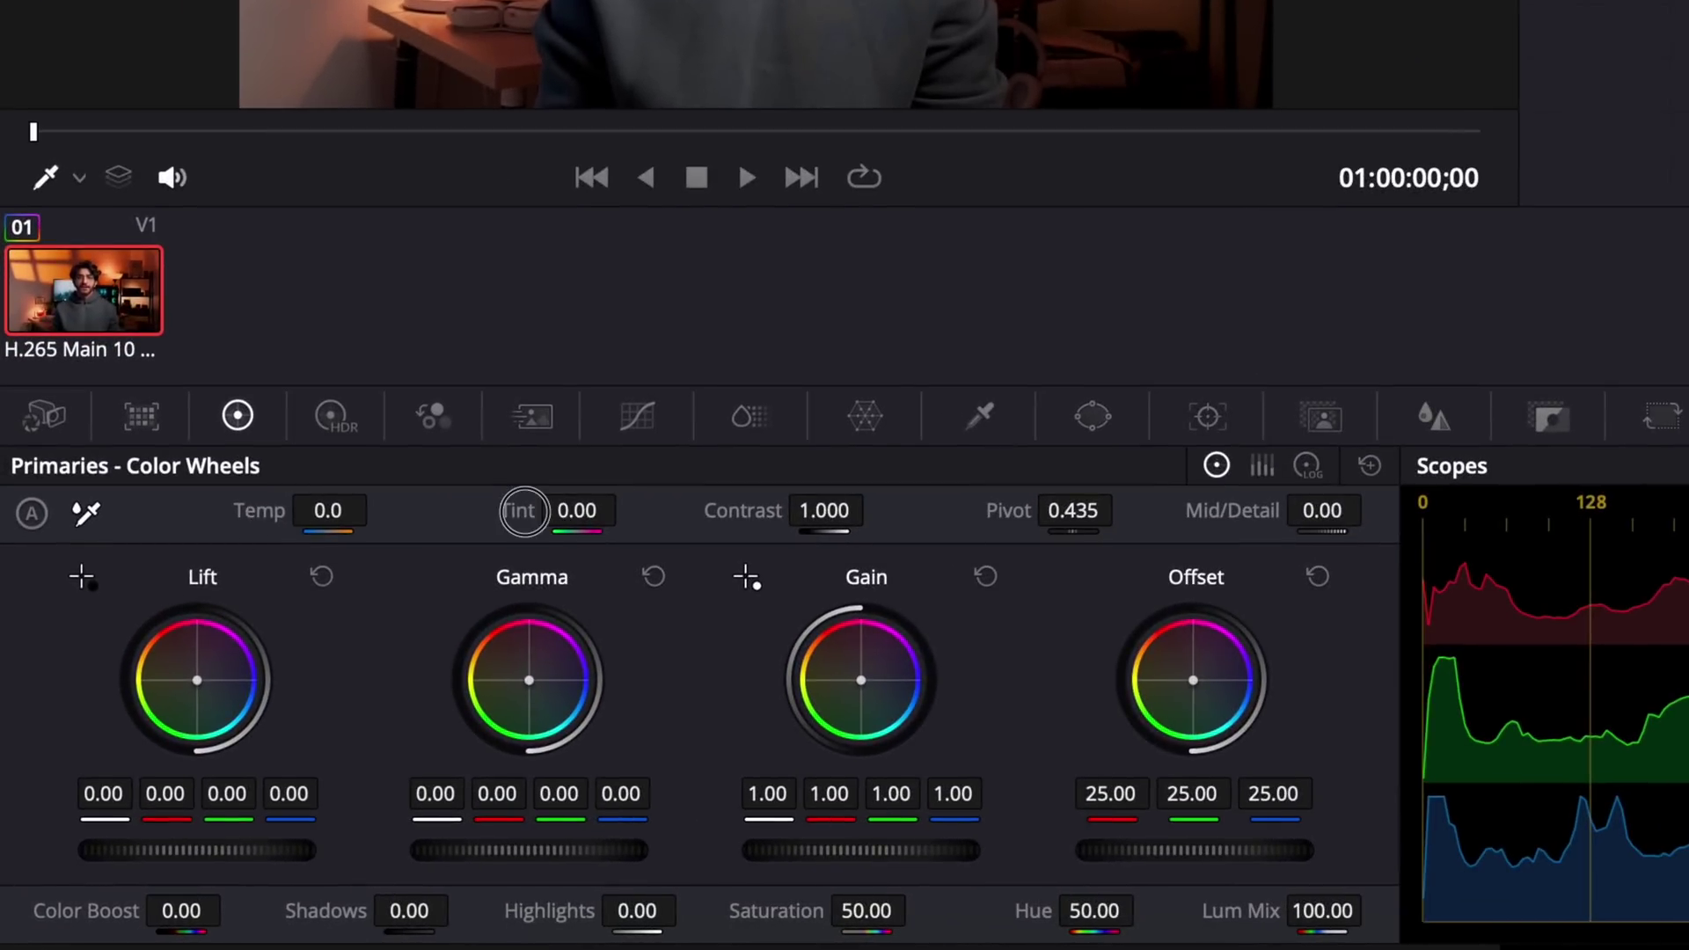
{"action": "left_click_drag", "start_coordinate": [525, 511], "coordinate": [498, 513]}
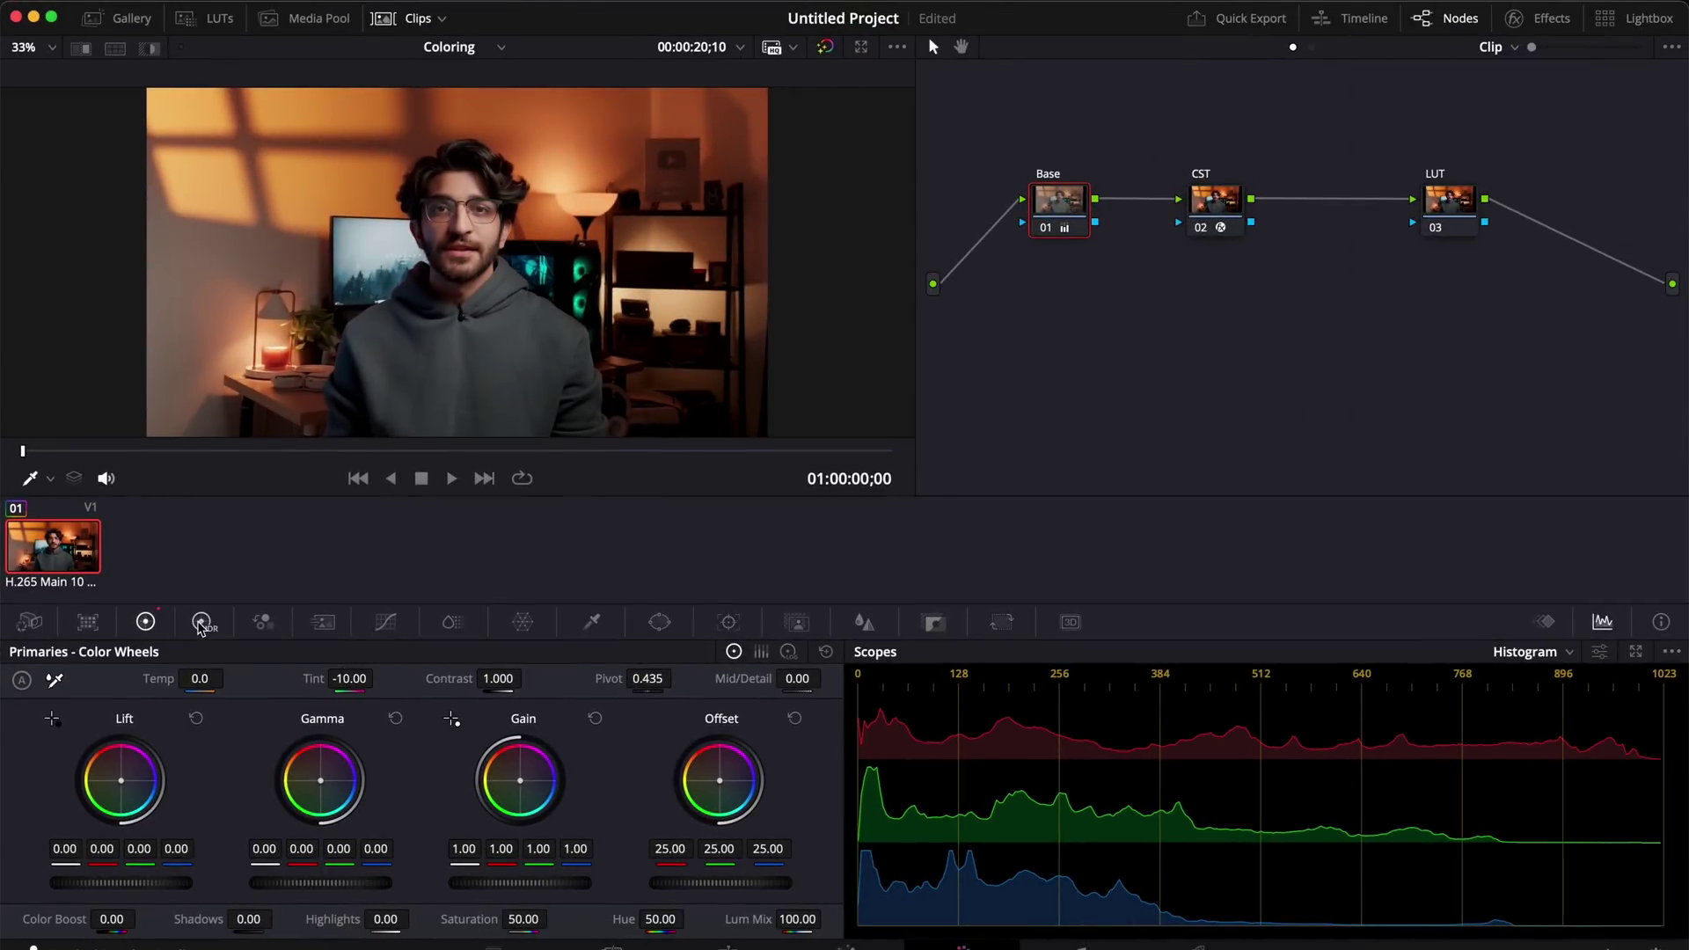
{"action": "left_click", "coordinate": [387, 624]}
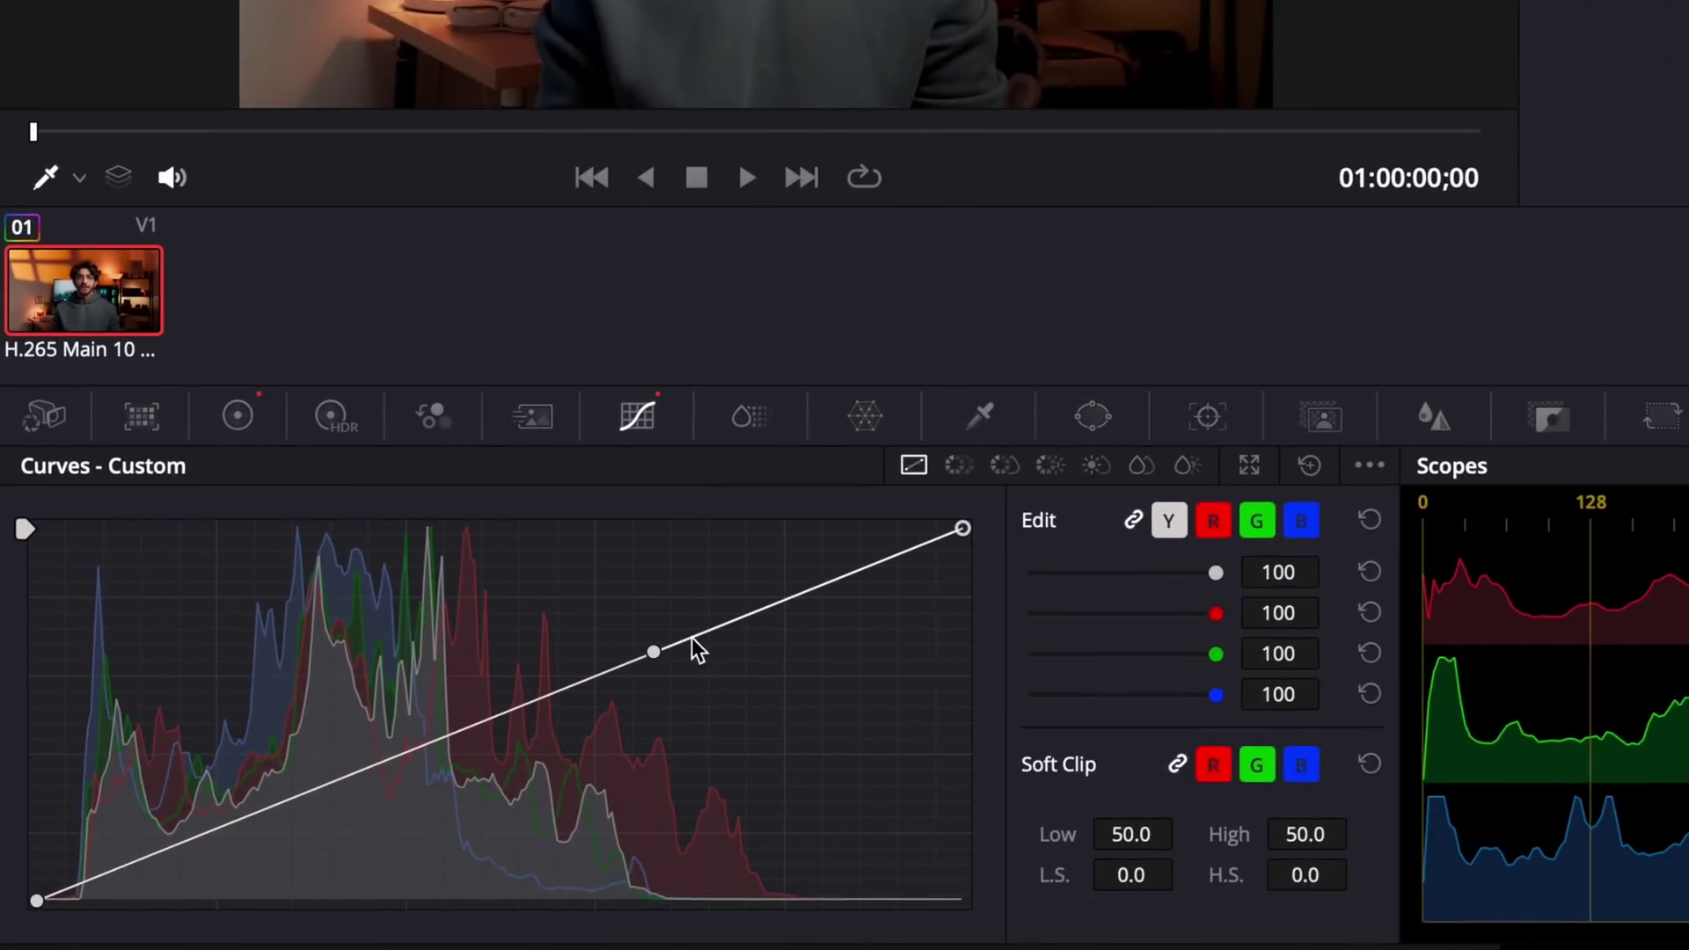
{"action": "left_click_drag", "start_coordinate": [656, 655], "coordinate": [652, 635]}
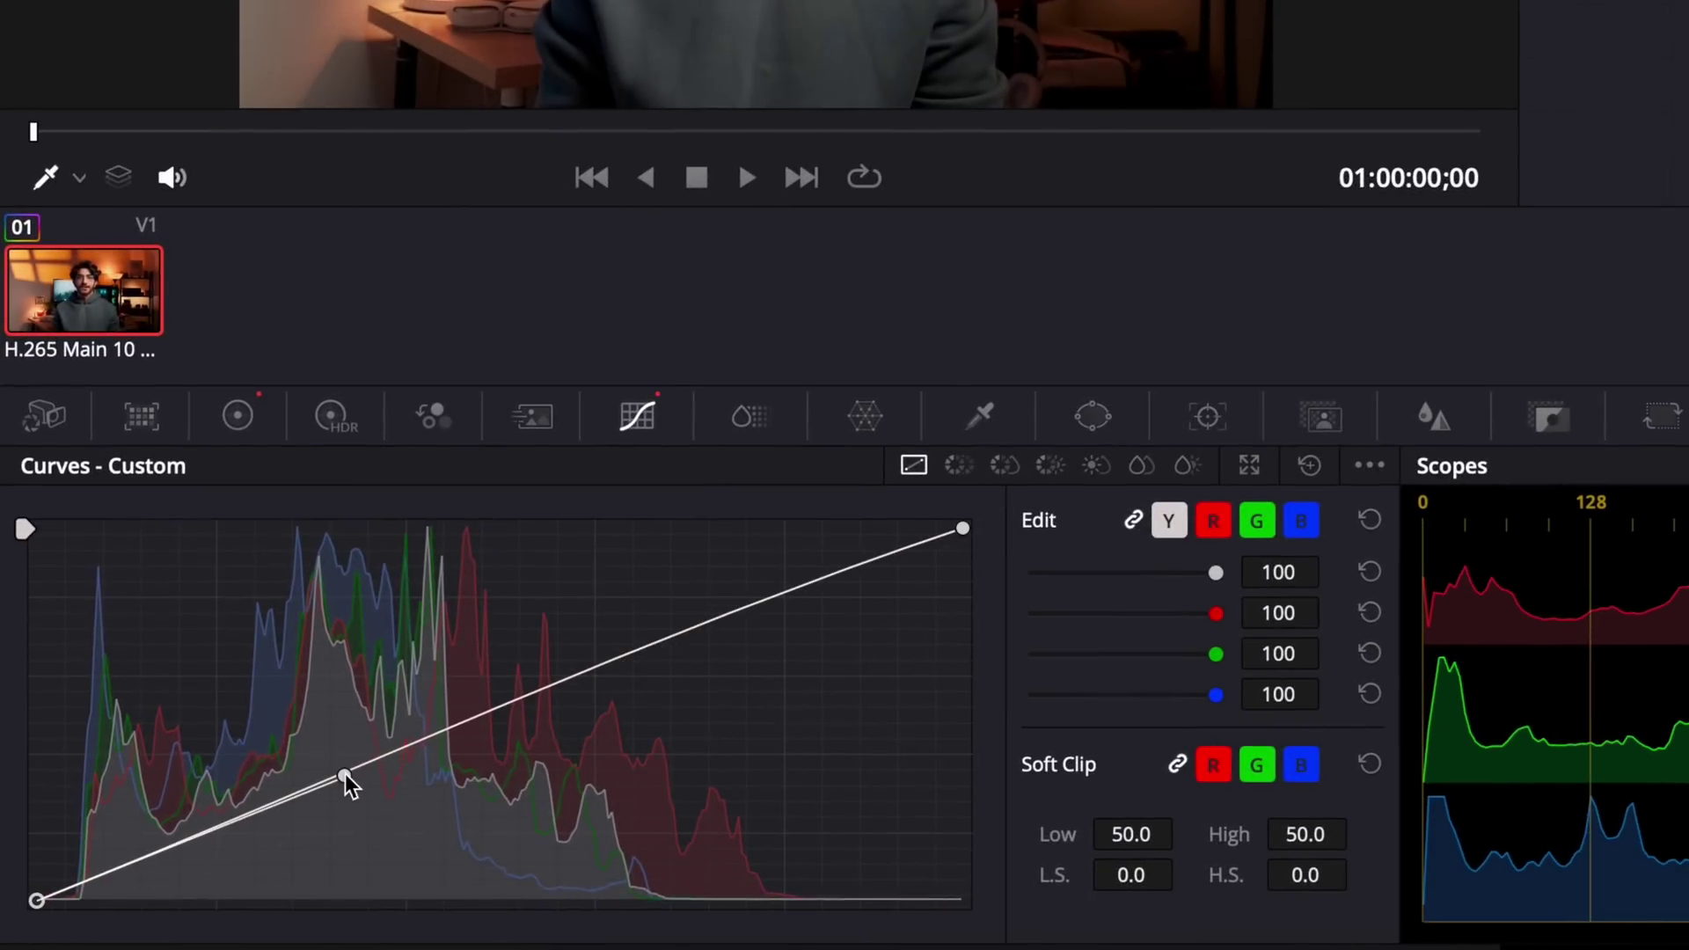
{"action": "left_click_drag", "start_coordinate": [345, 776], "coordinate": [349, 794]}
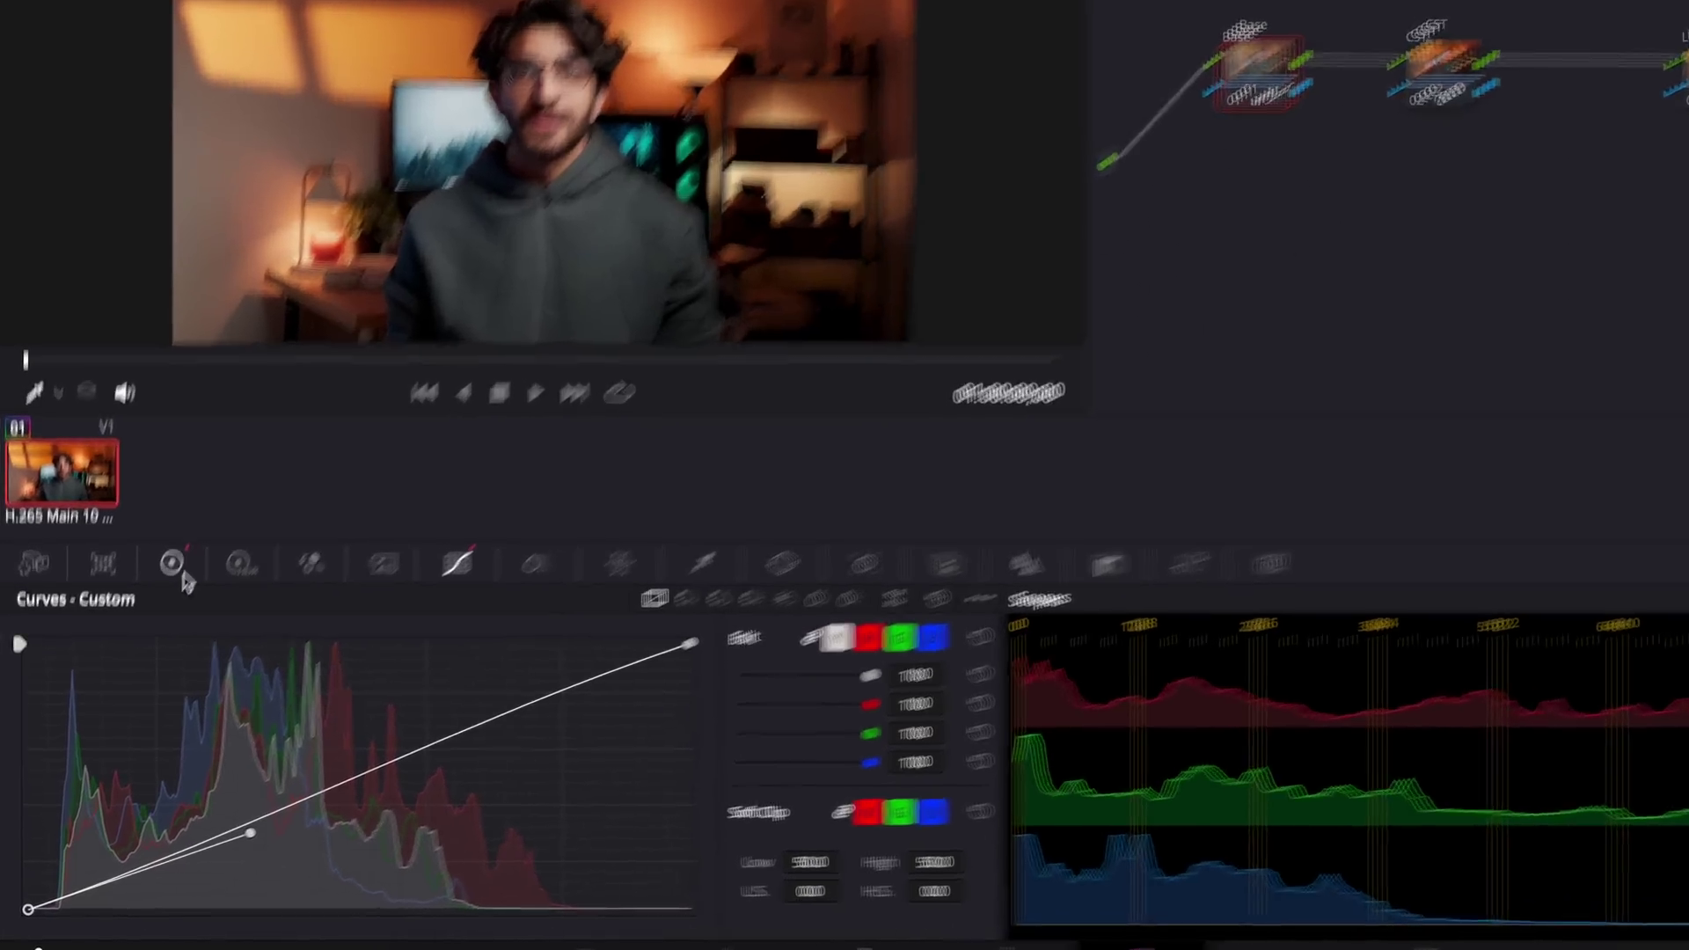
- Give the Base node shadows 8, highlights -4.50, colour boost 3 and saturation 55, then compare it on and off
{"action": "left_click", "coordinate": [154, 612]}
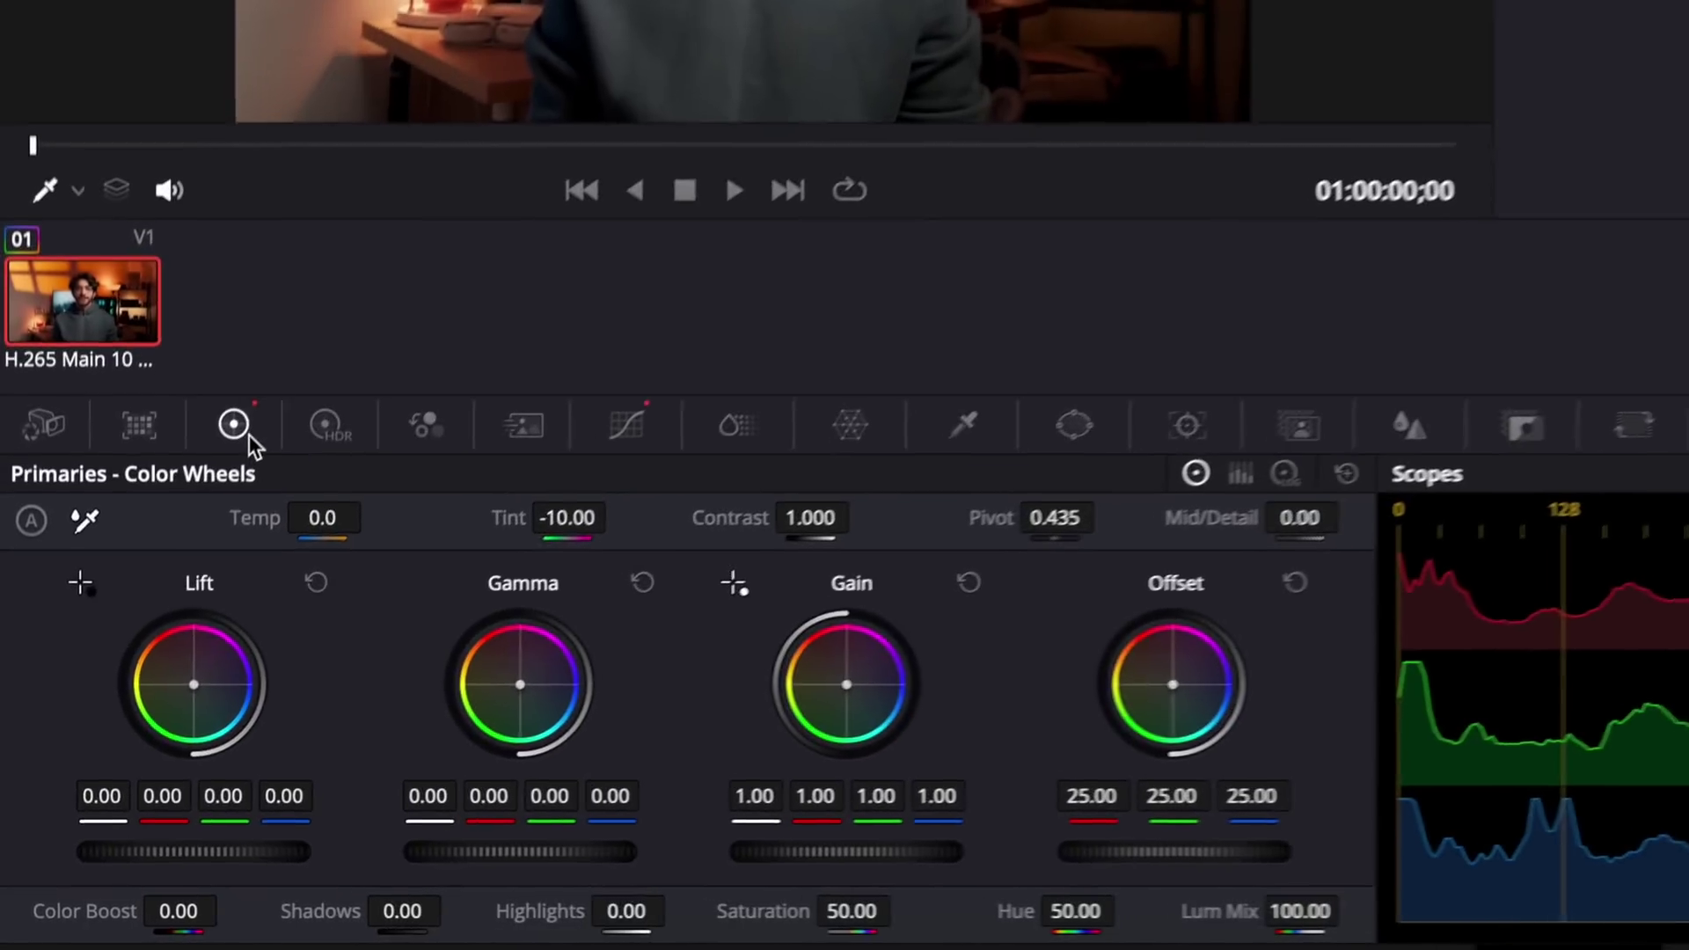
{"action": "left_click_drag", "start_coordinate": [414, 906], "coordinate": [433, 907]}
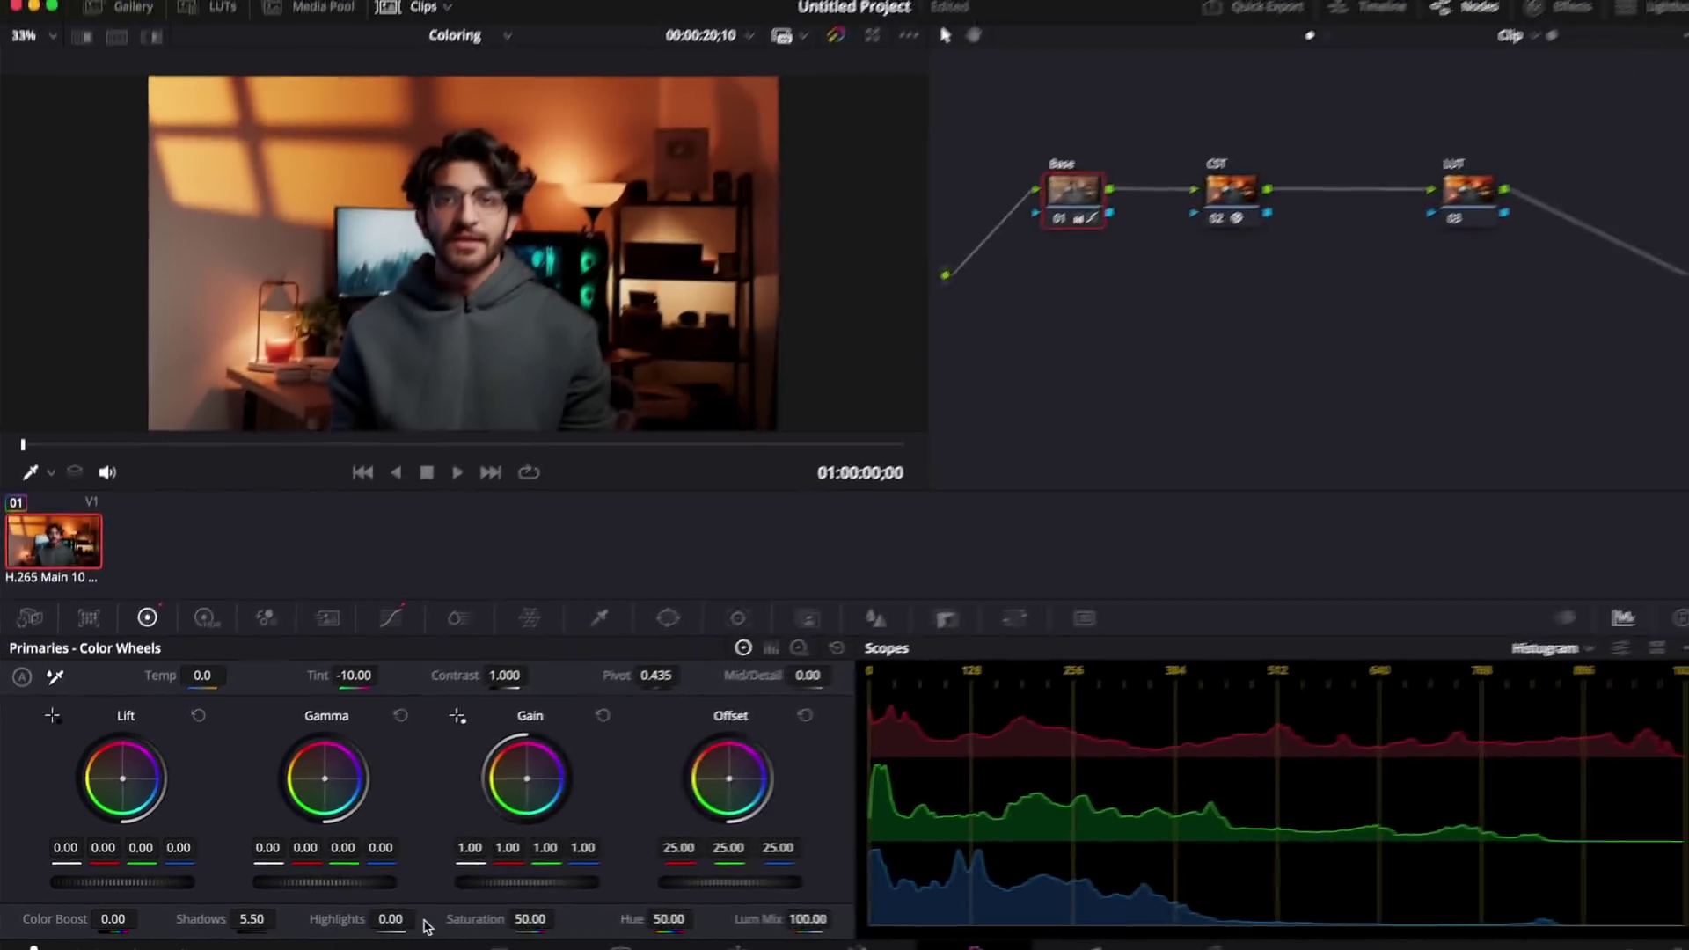
{"action": "left_click_drag", "start_coordinate": [549, 913], "coordinate": [538, 913]}
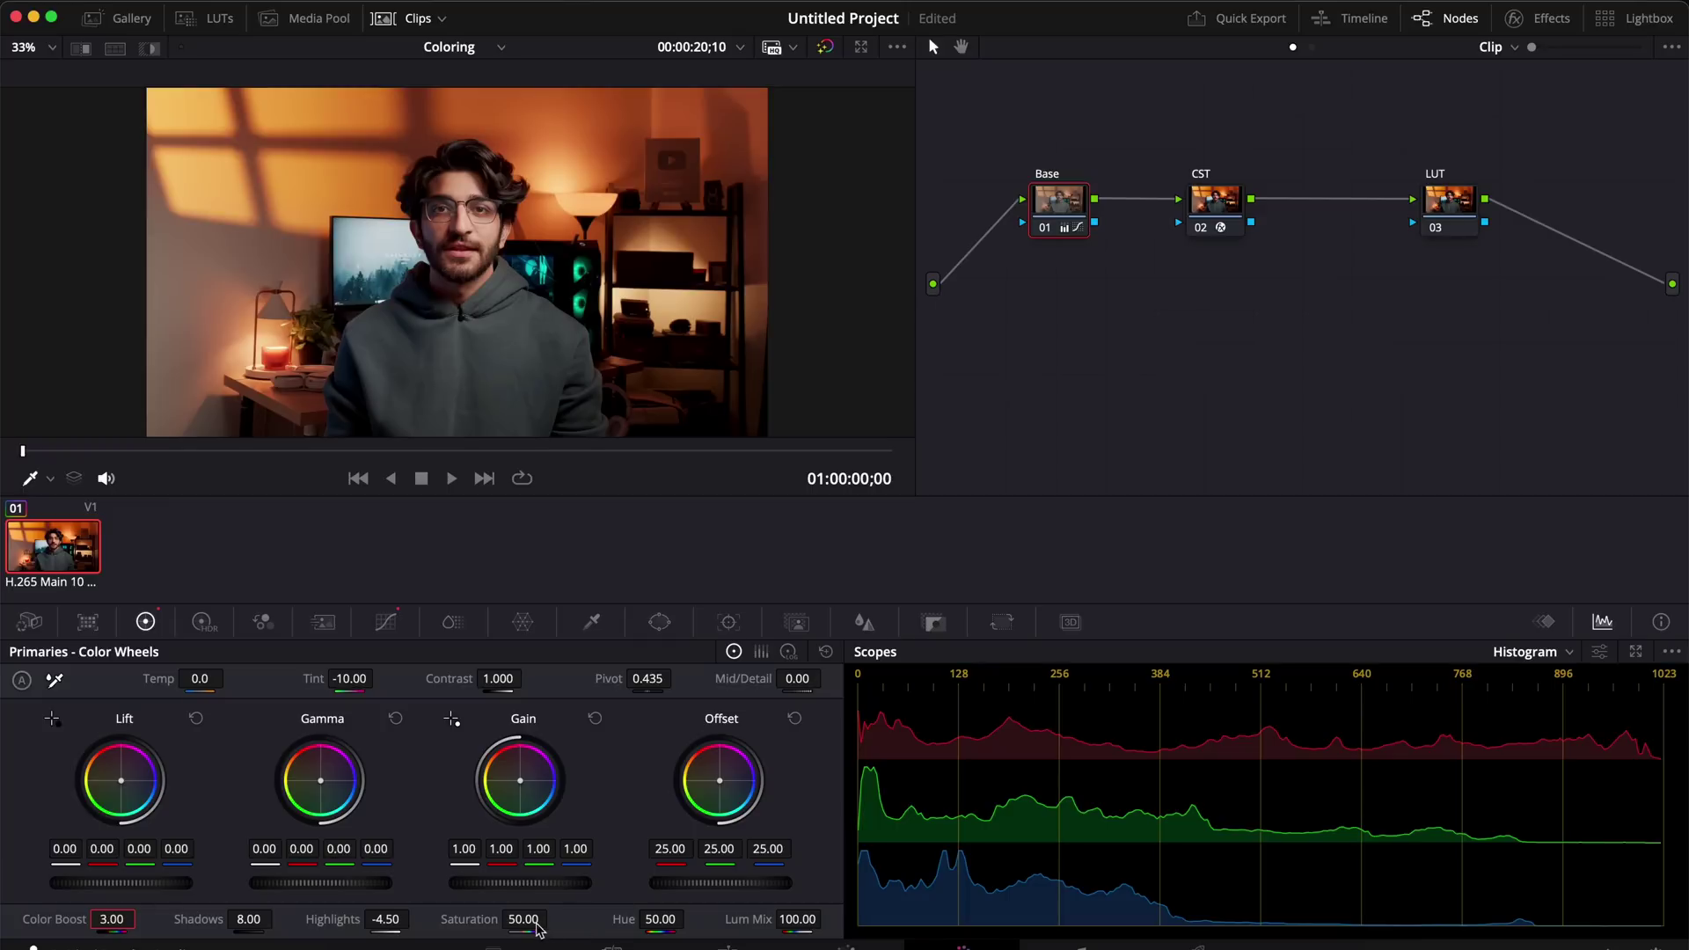
{"action": "left_click_drag", "start_coordinate": [534, 922], "coordinate": [538, 920]}
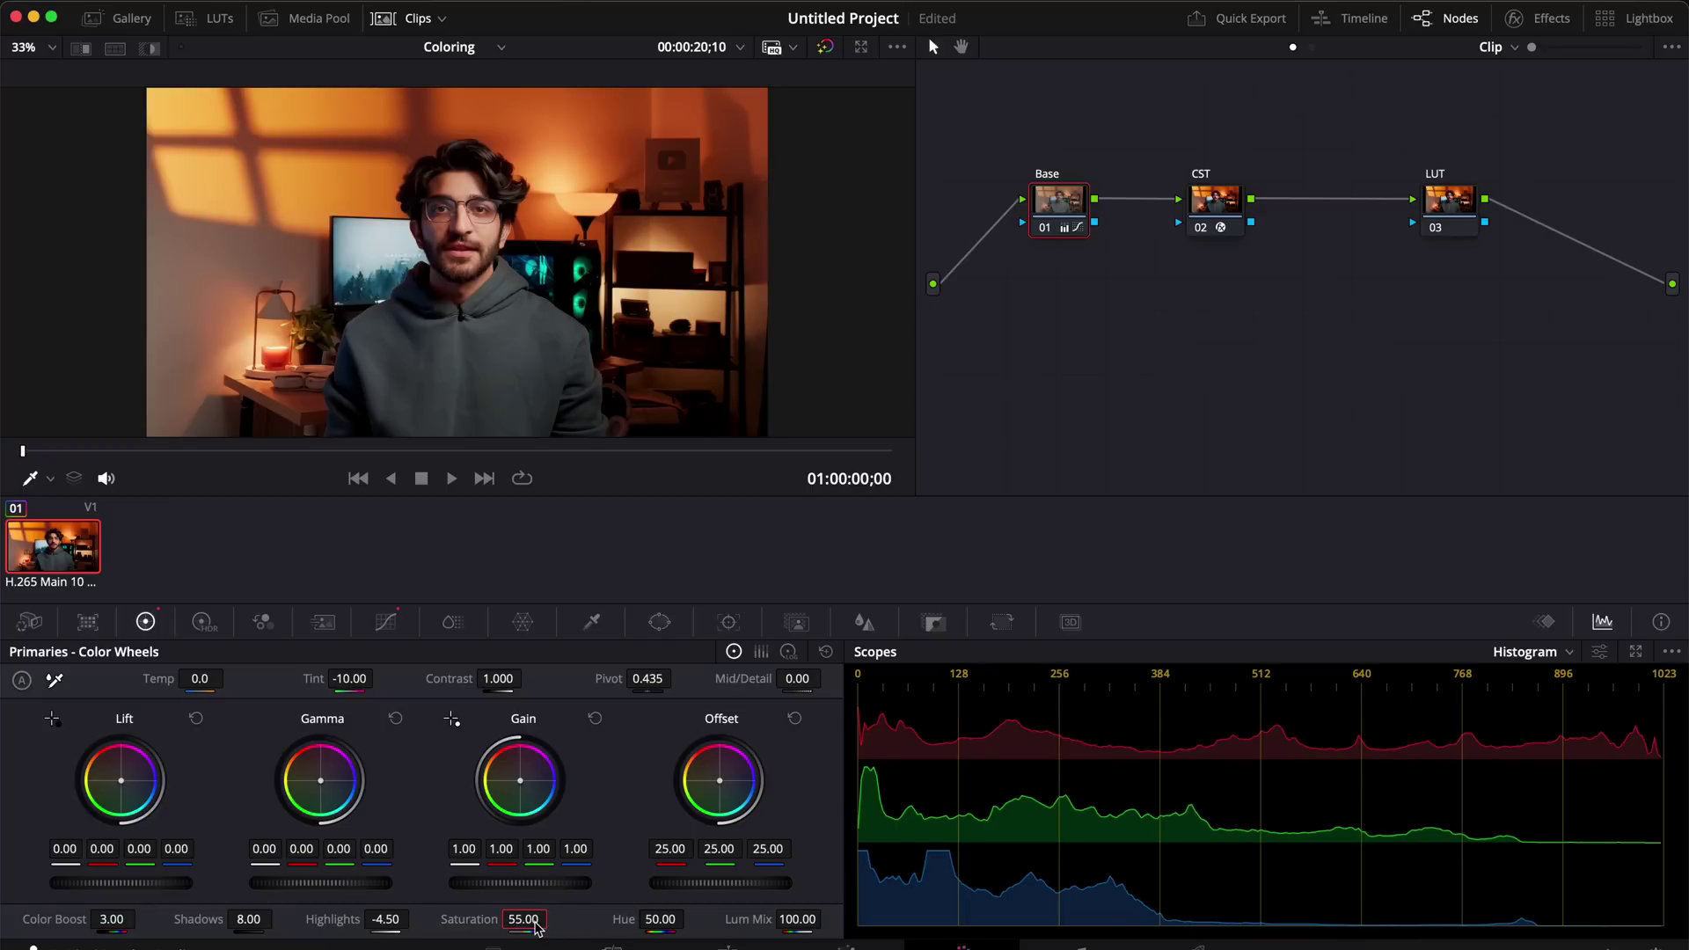
{"action": "key", "text": "ctrl+d"}
{"action": "key", "text": "ctrl+d"}
{"action": "key", "text": "ctrl+d"}
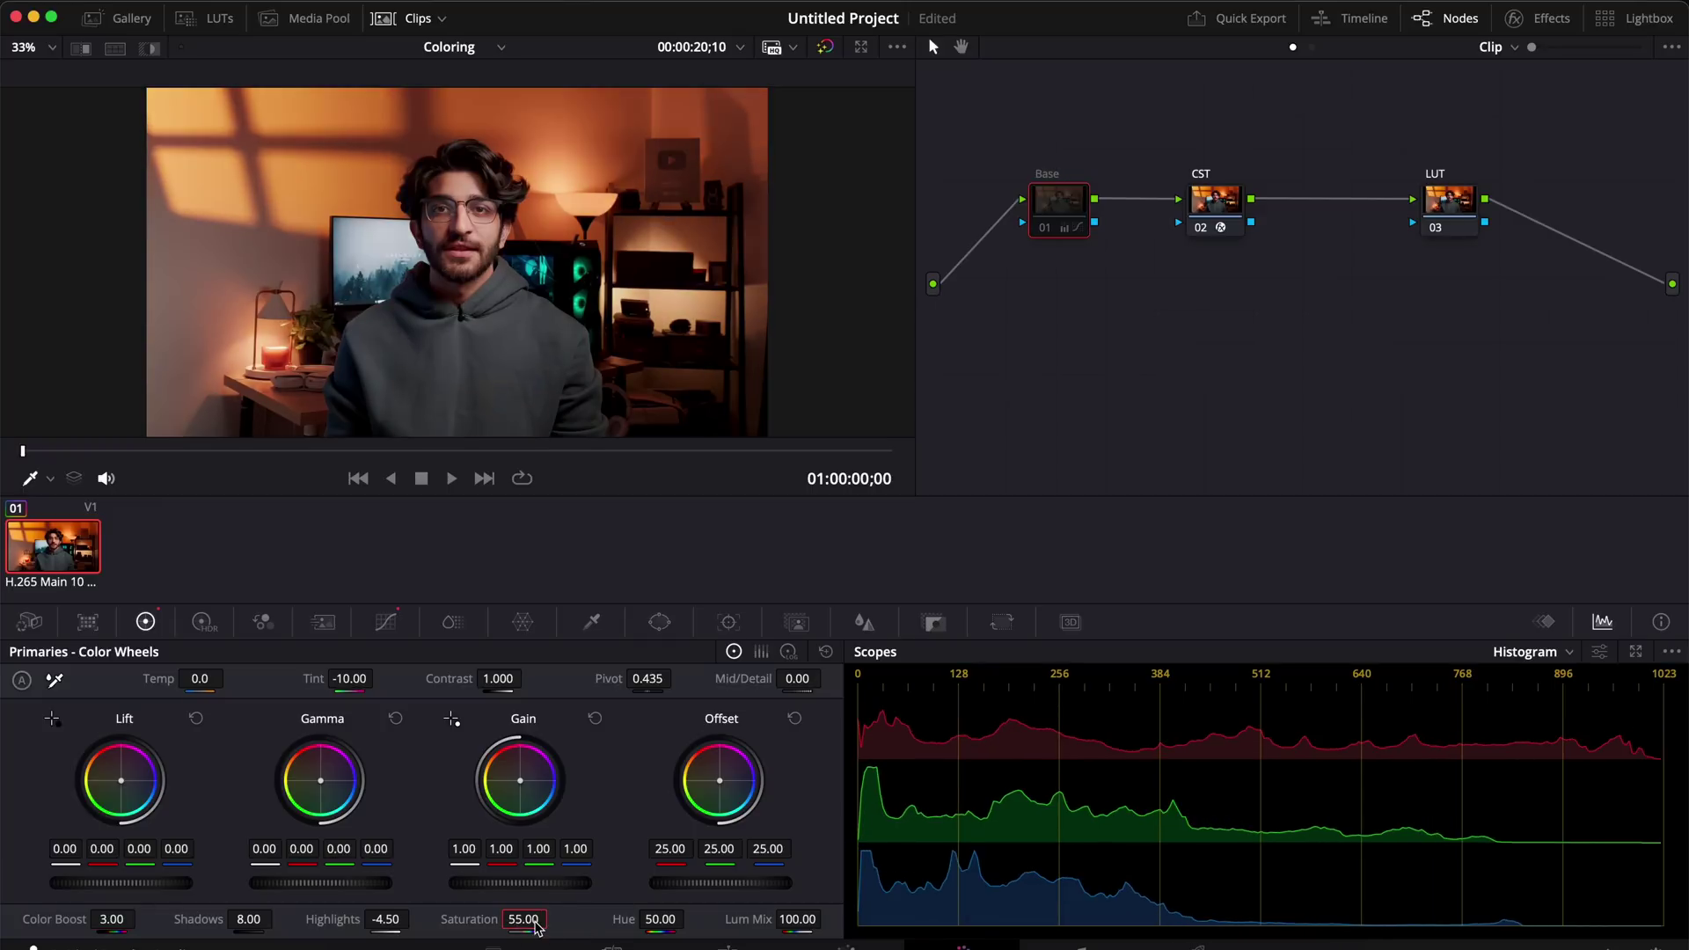
{"action": "key", "text": "ctrl+d"}
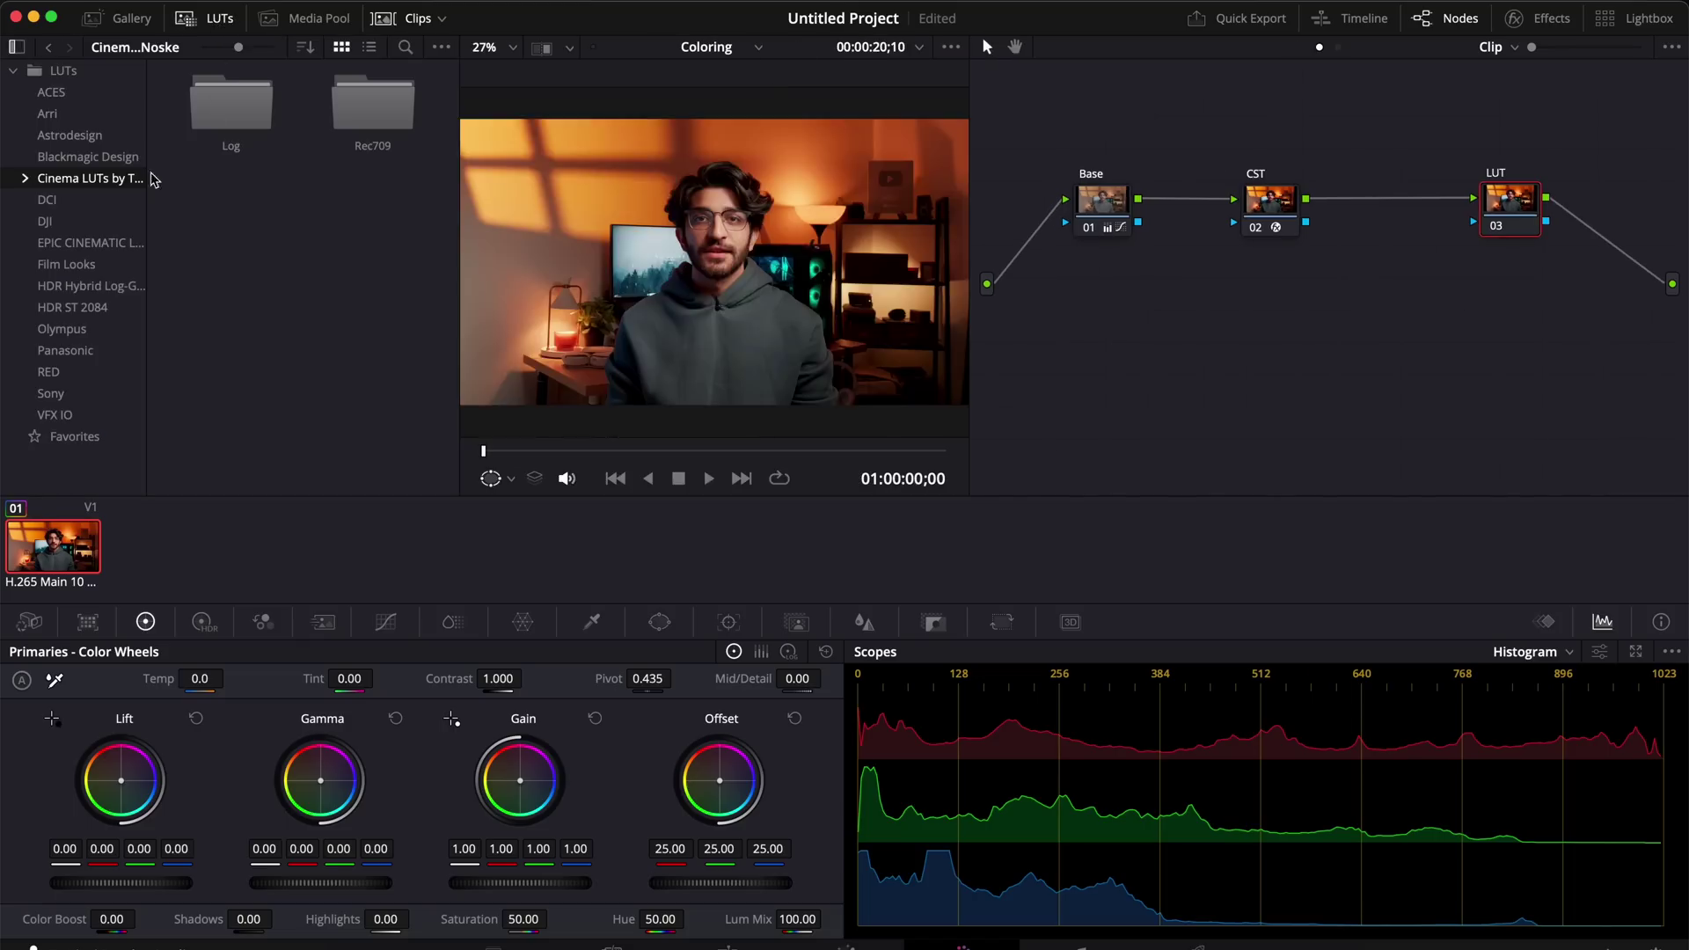
- Apply the EPIC CINEMATIC 'Joker - Standard' LUT to the LUT node with key output gain 0.450
{"action": "left_click", "coordinate": [88, 243]}
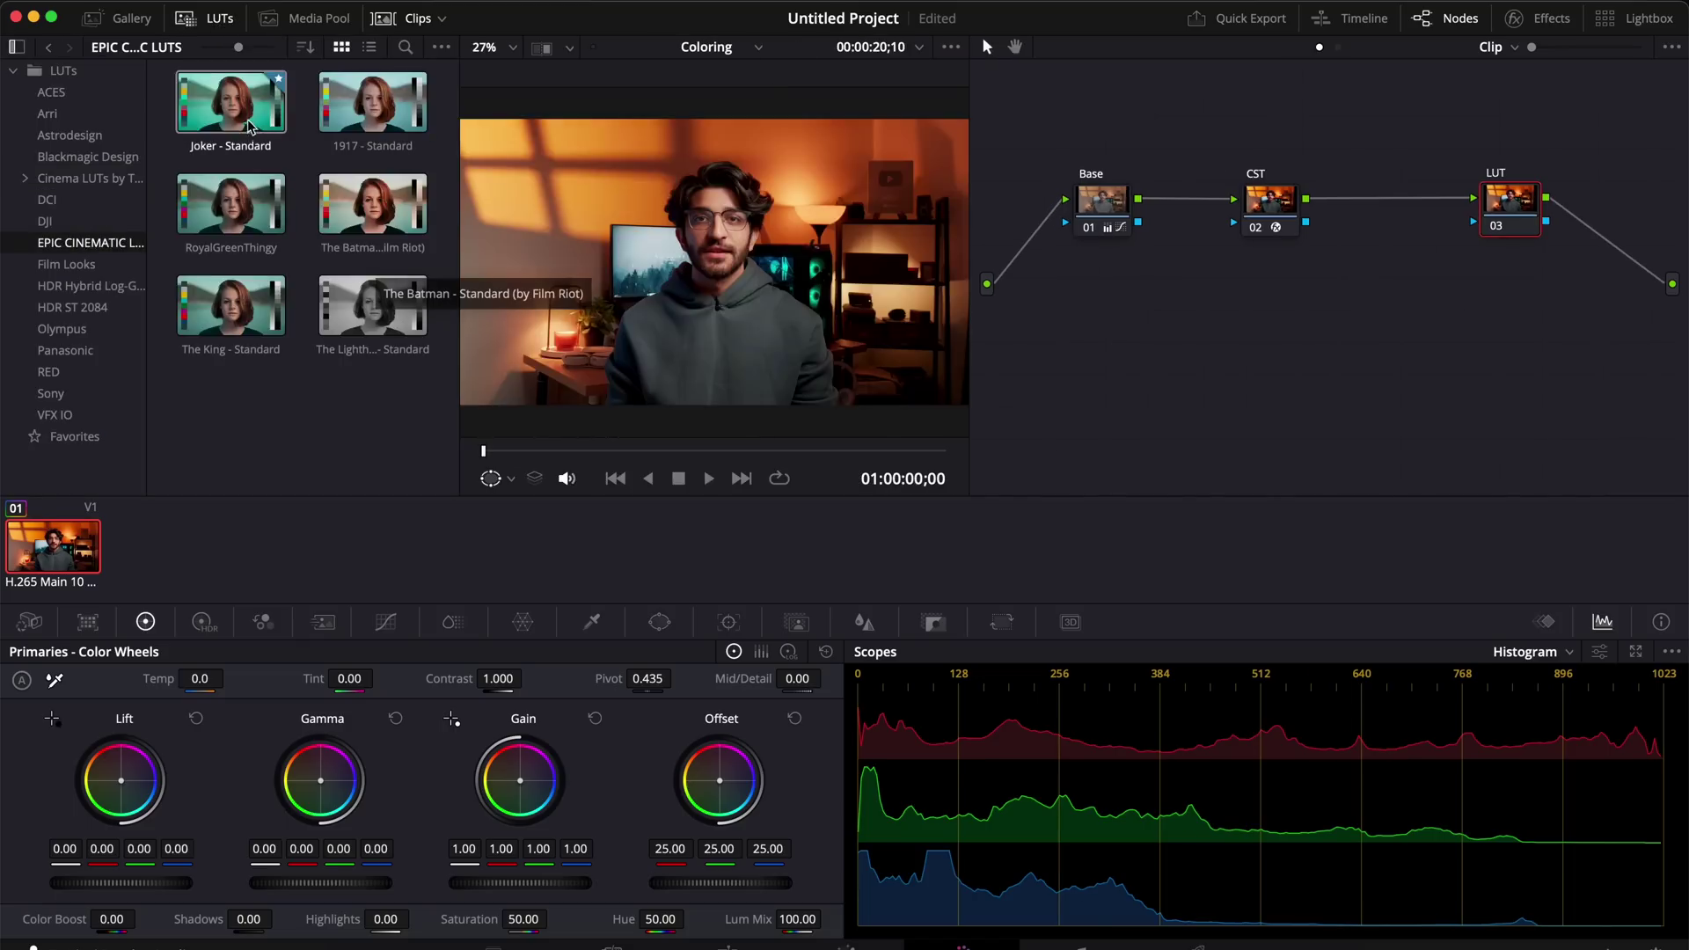
{"action": "left_click_drag", "start_coordinate": [231, 118], "coordinate": [1527, 216]}
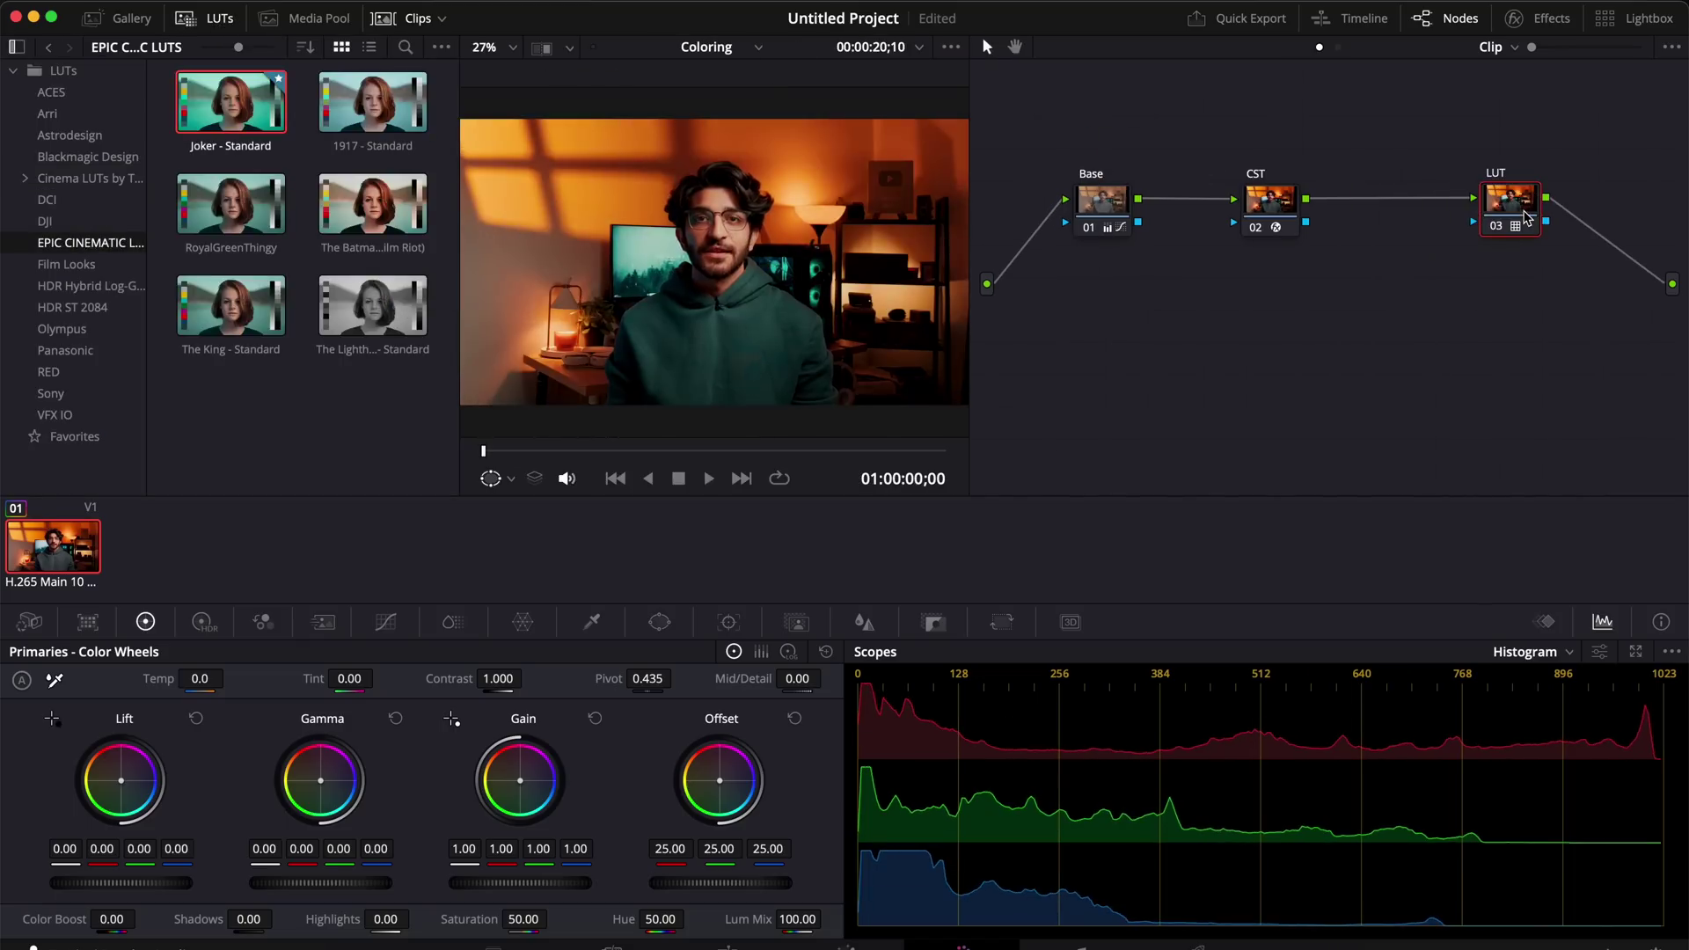
{"action": "left_click", "coordinate": [935, 623]}
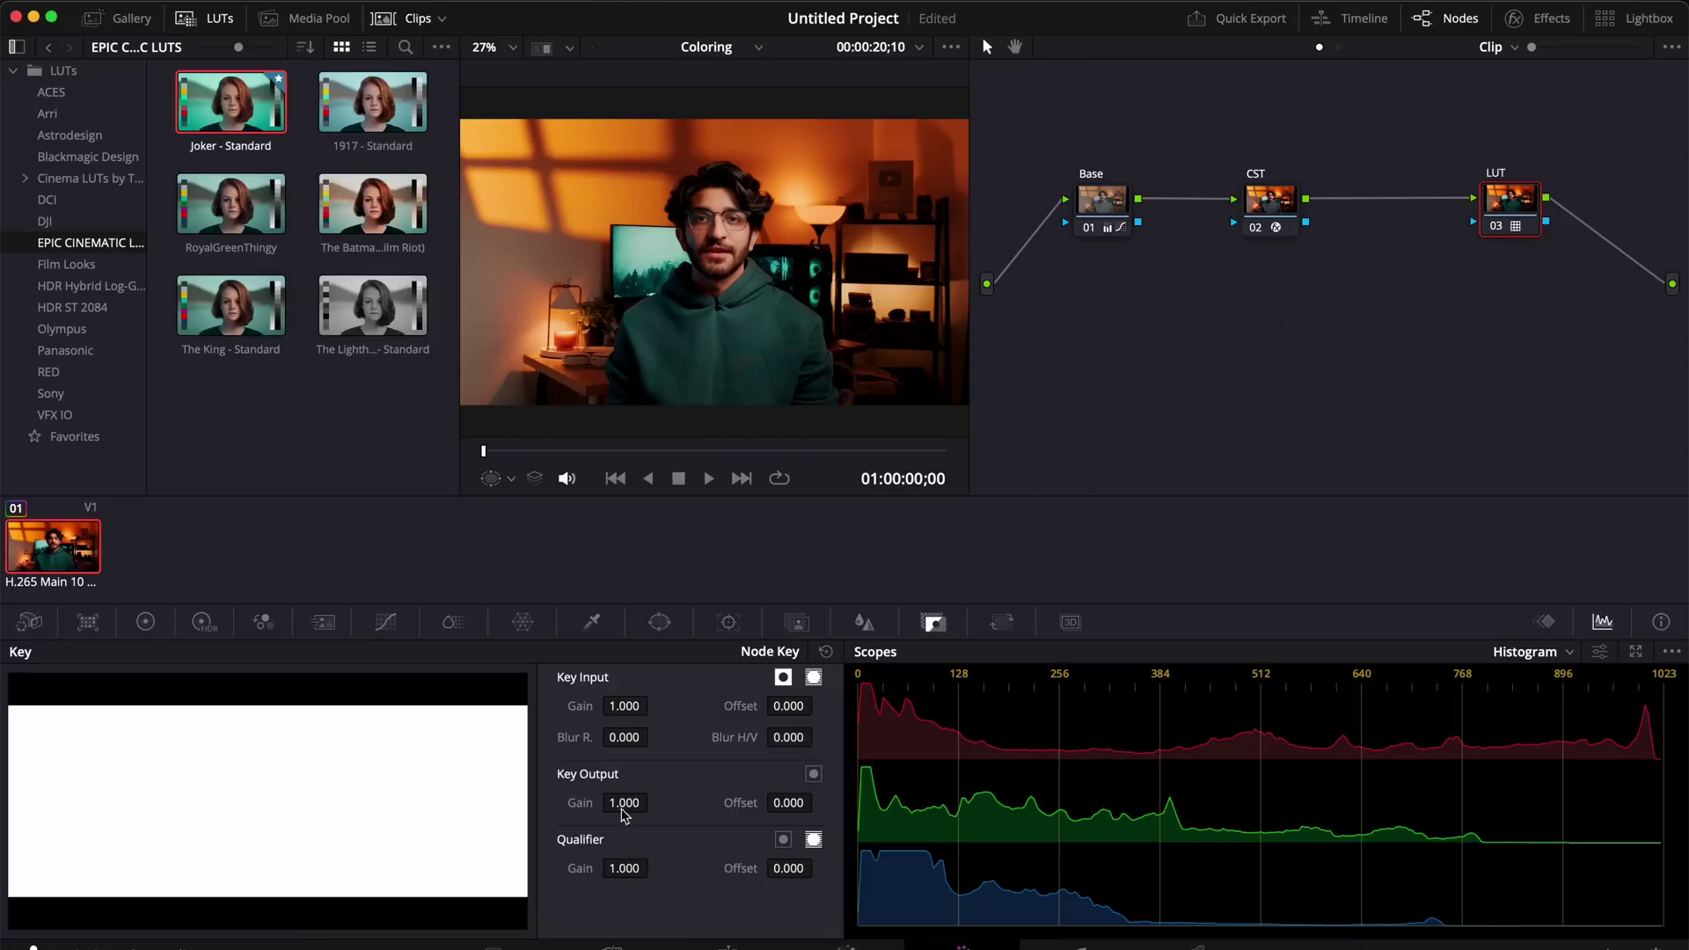
{"action": "left_click", "coordinate": [636, 798]}
{"action": "type", "text": "0.45"}
{"action": "key", "text": "Return"}
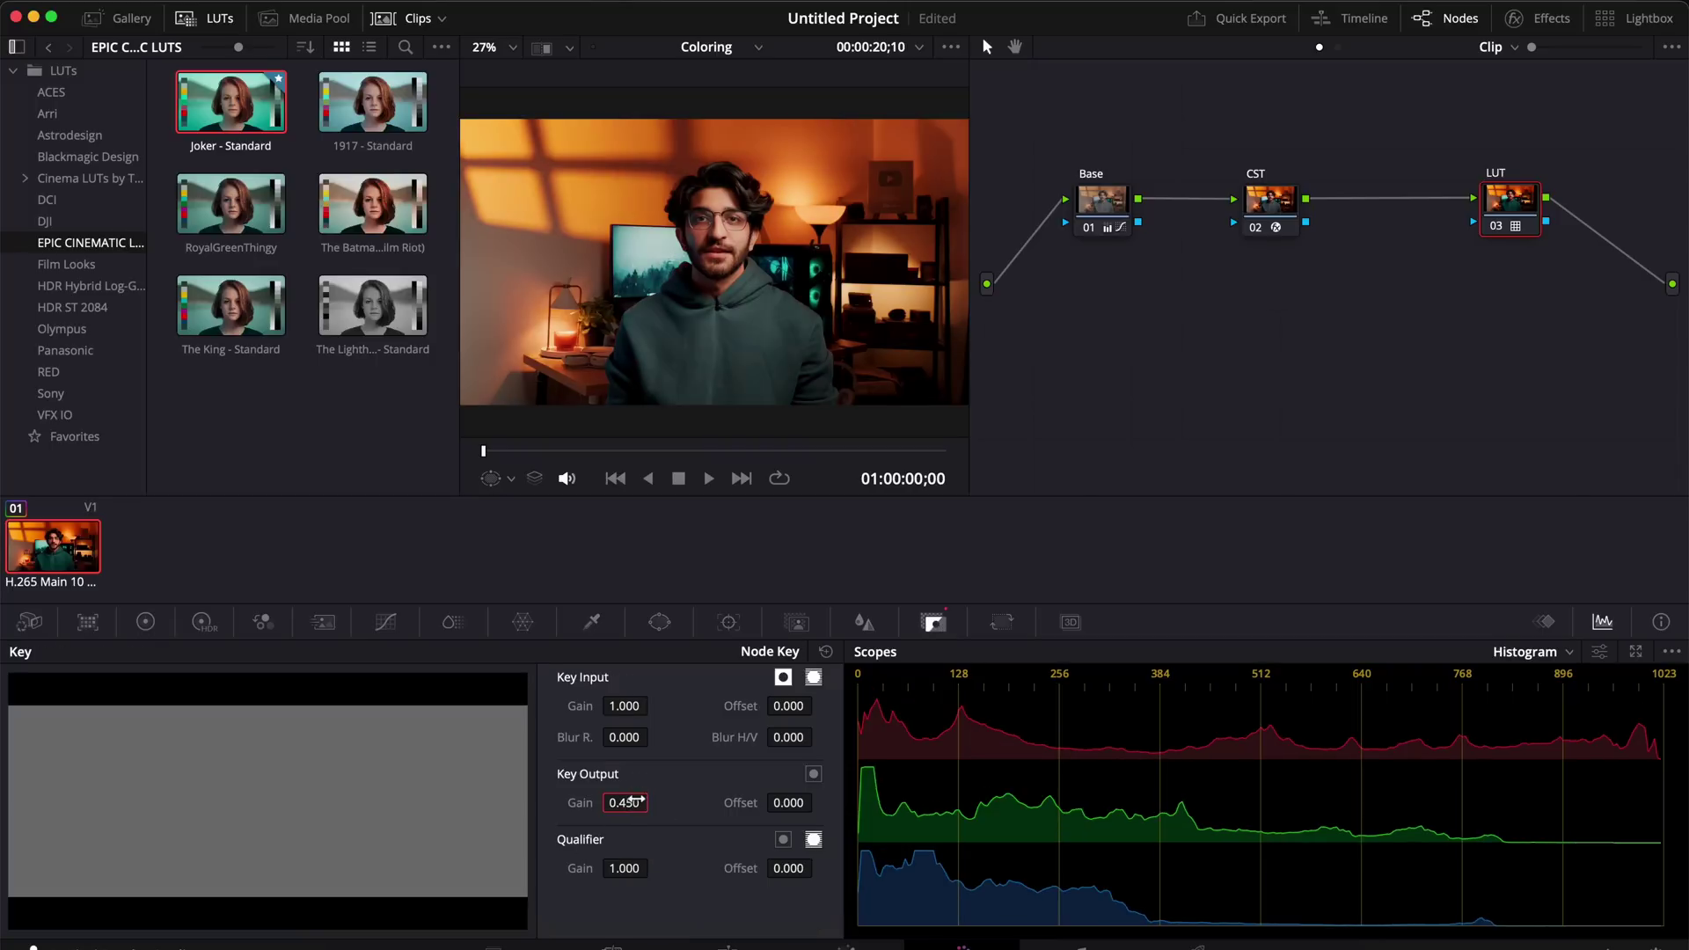
- Hide the LUT library, compare the LUT node on and off, and insert a new node before LUT
{"action": "left_click", "coordinate": [214, 19]}
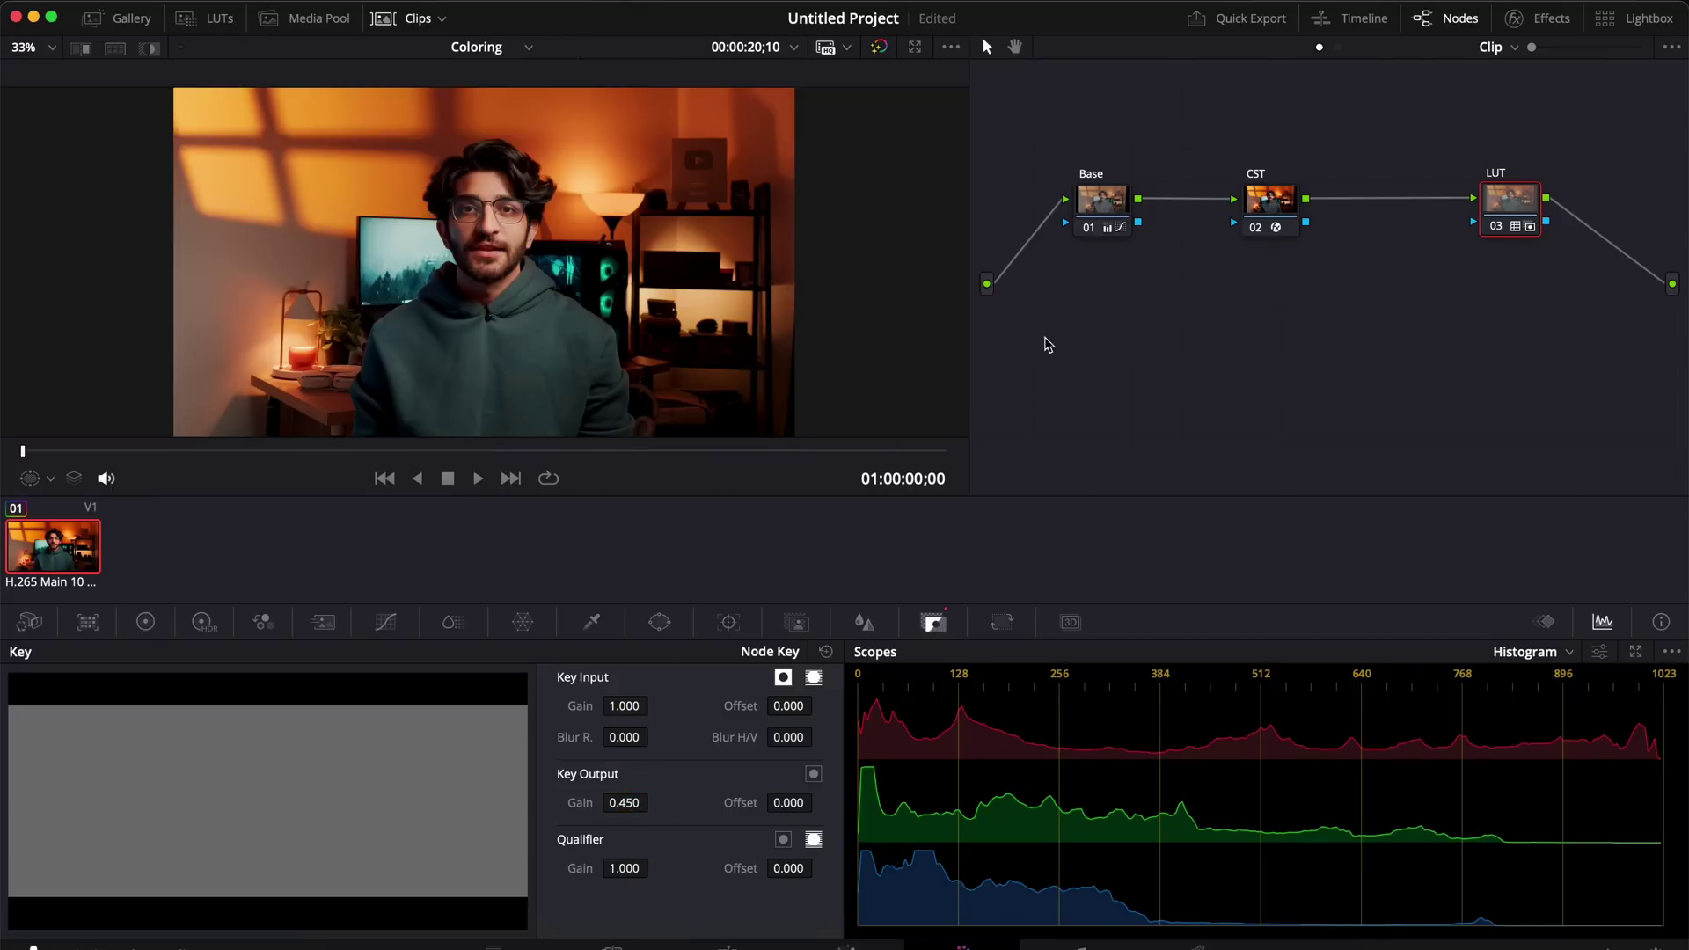
{"action": "key", "text": "ctrl+d"}
{"action": "key", "text": "ctrl+d"}
{"action": "key", "text": "ctrl+d"}
{"action": "key", "text": "ctrl+d"}
{"action": "key", "text": "ctrl+d"}
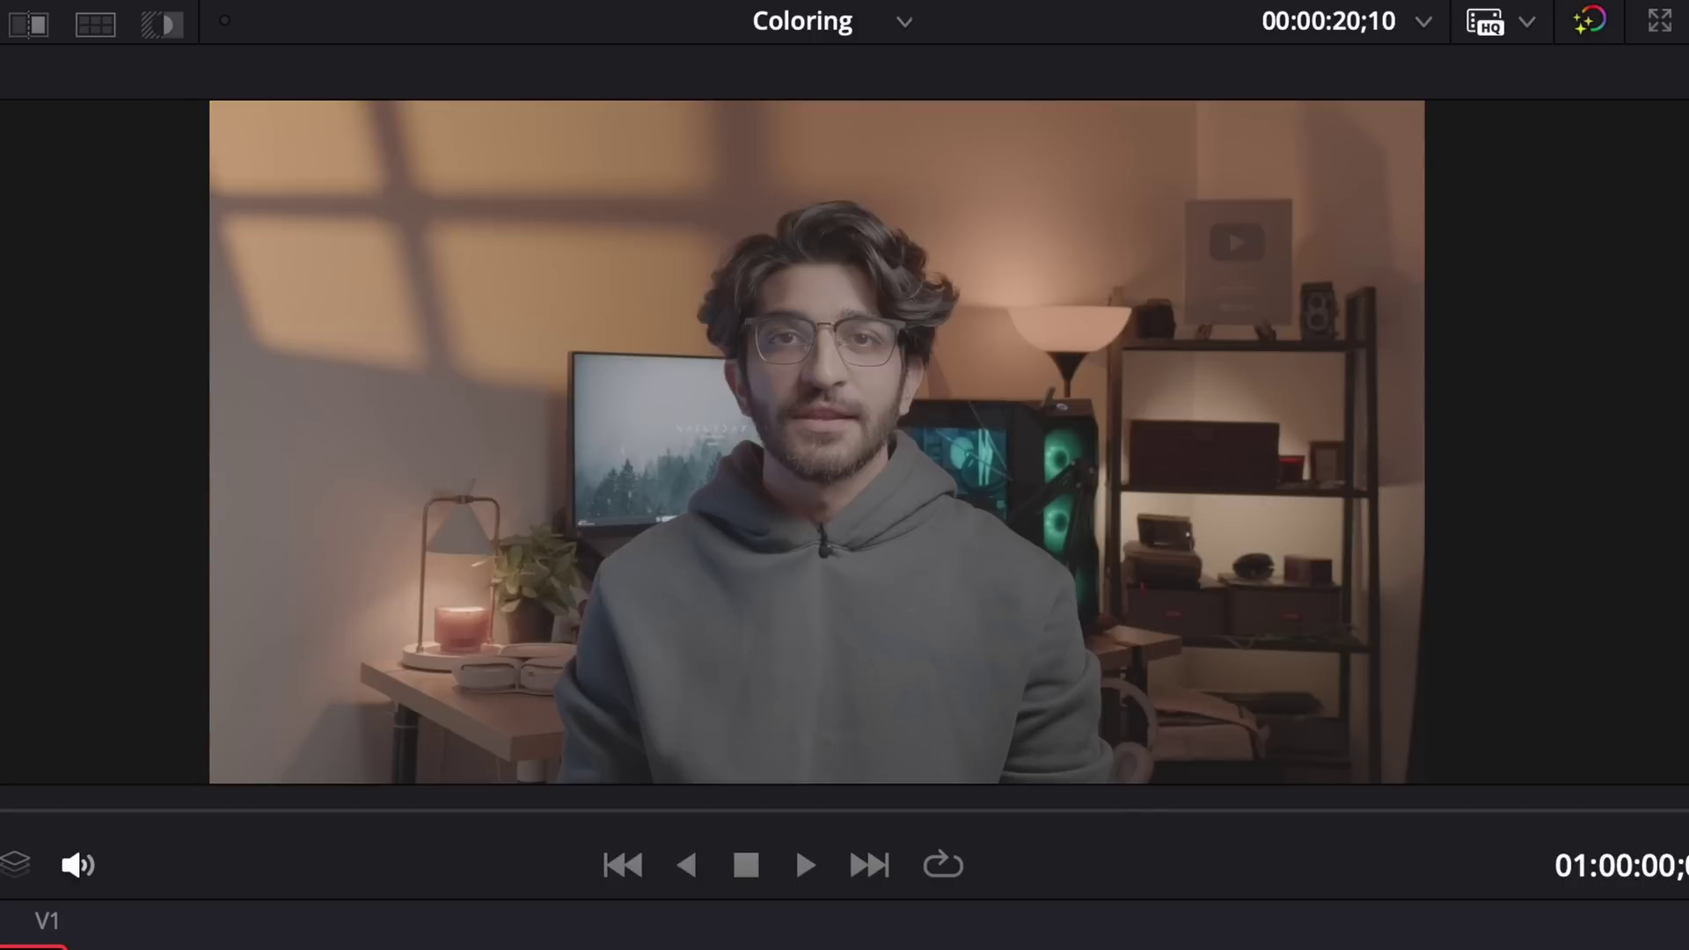
{"action": "key", "text": "ctrl+d"}
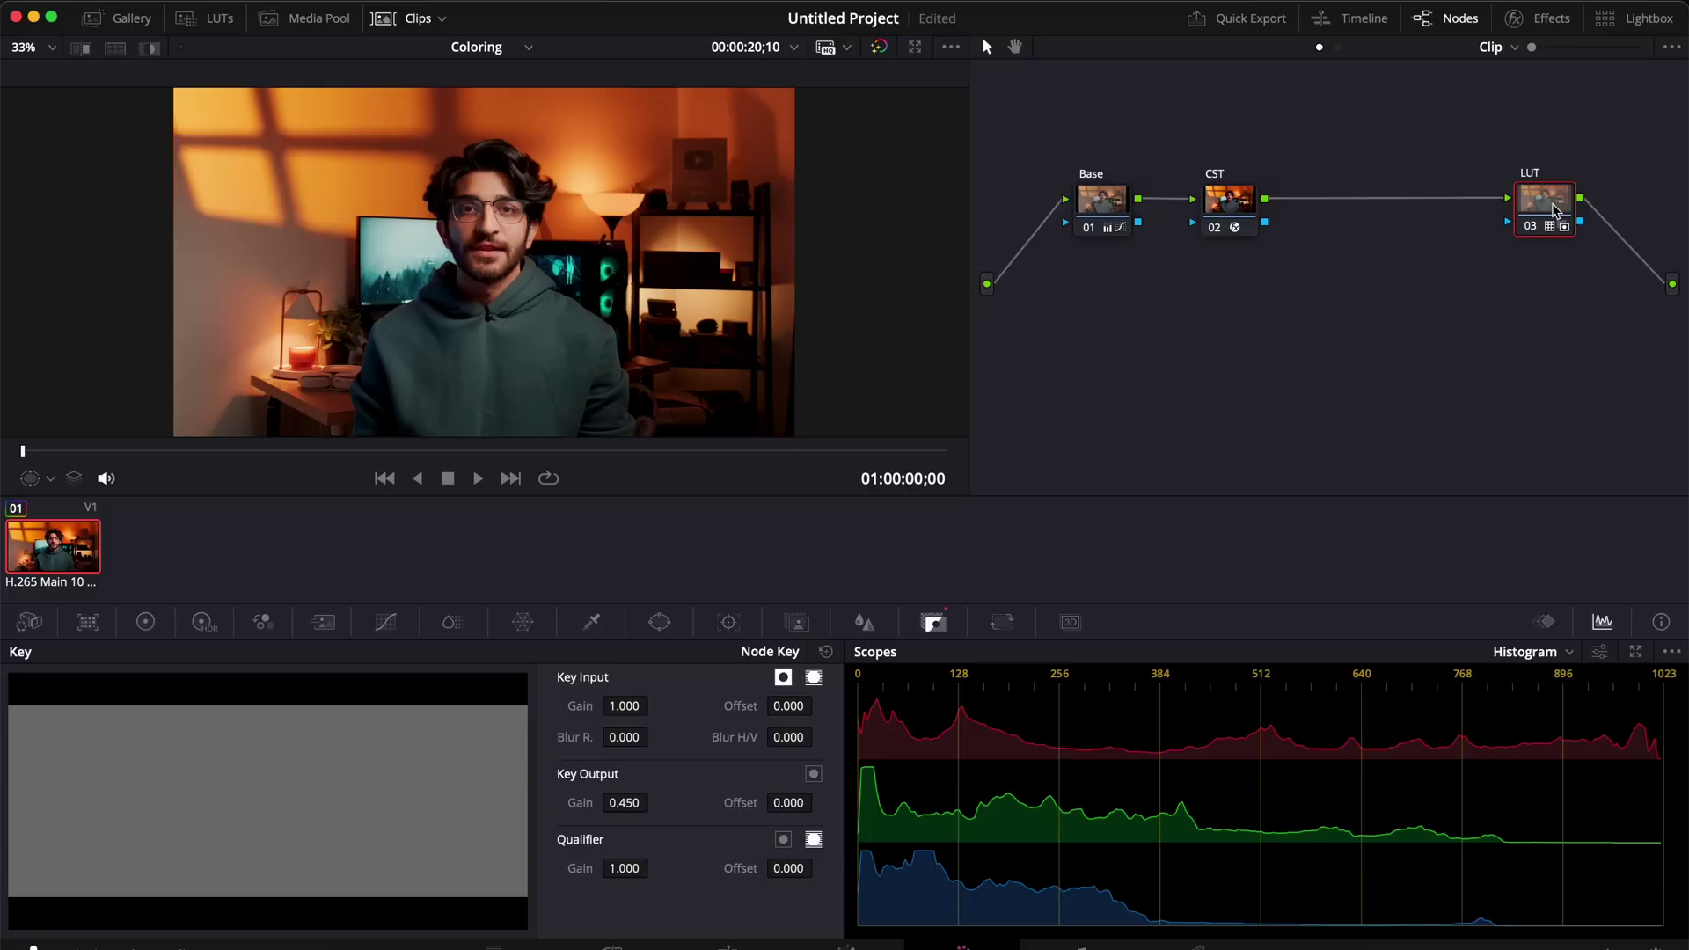
{"action": "key", "text": "shift+s"}
- Label the new node Shape and add a gradient window to it
{"action": "type", "text": "Shape"}
{"action": "key", "text": "Return"}
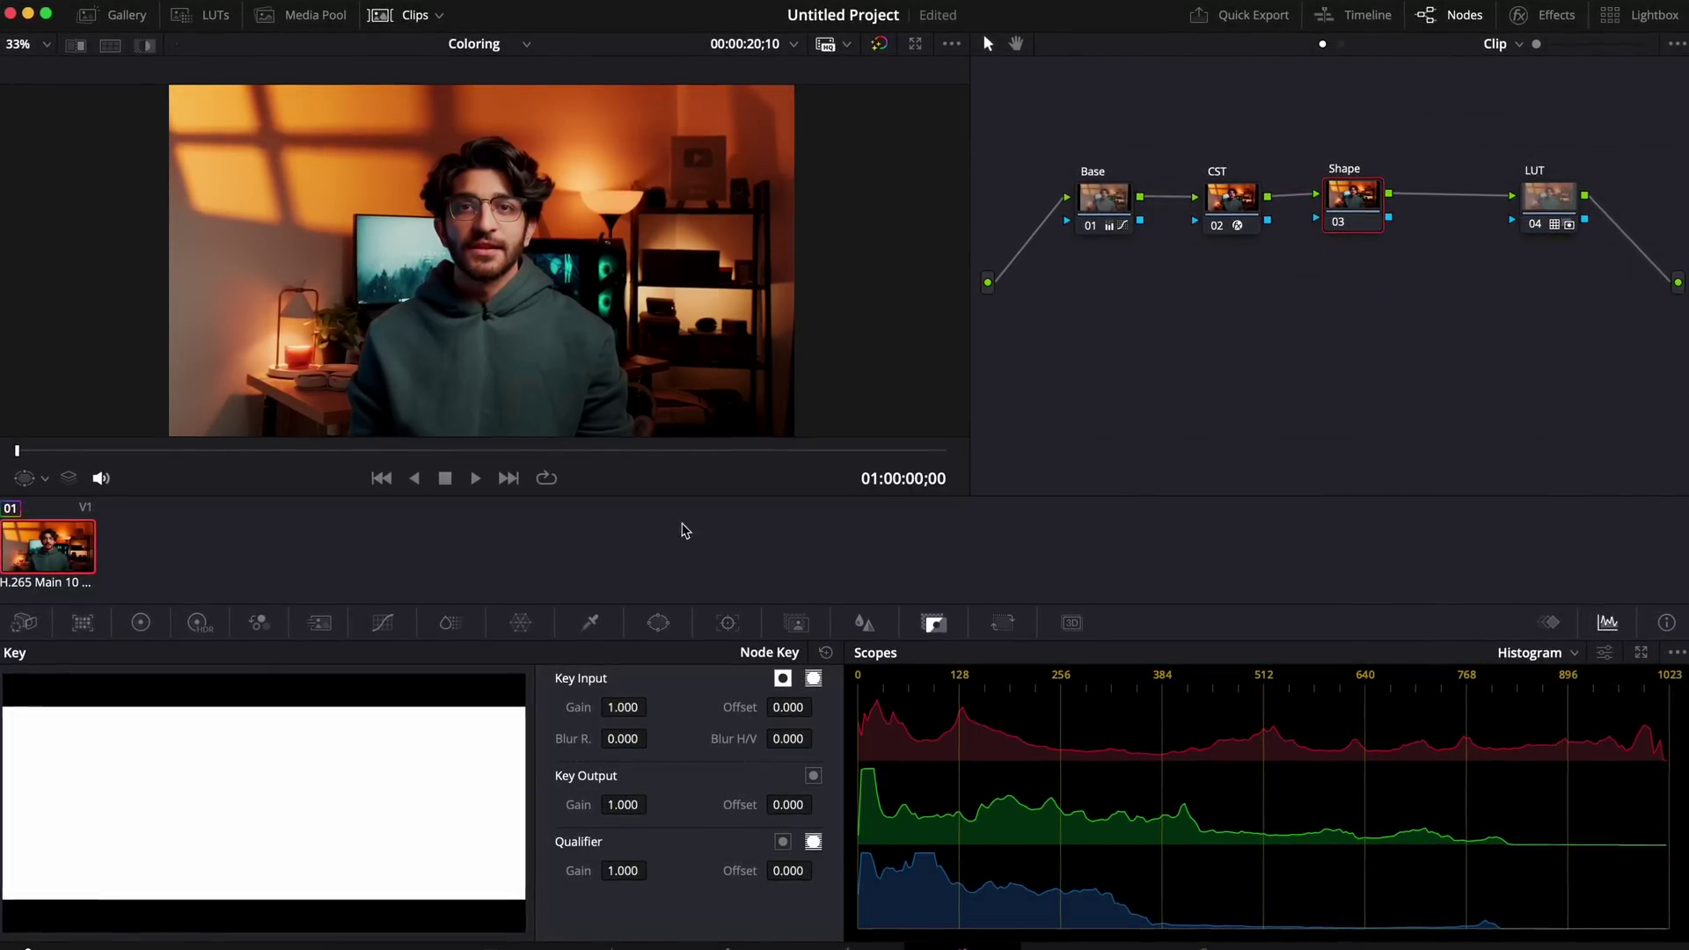
{"action": "left_click", "coordinate": [652, 624]}
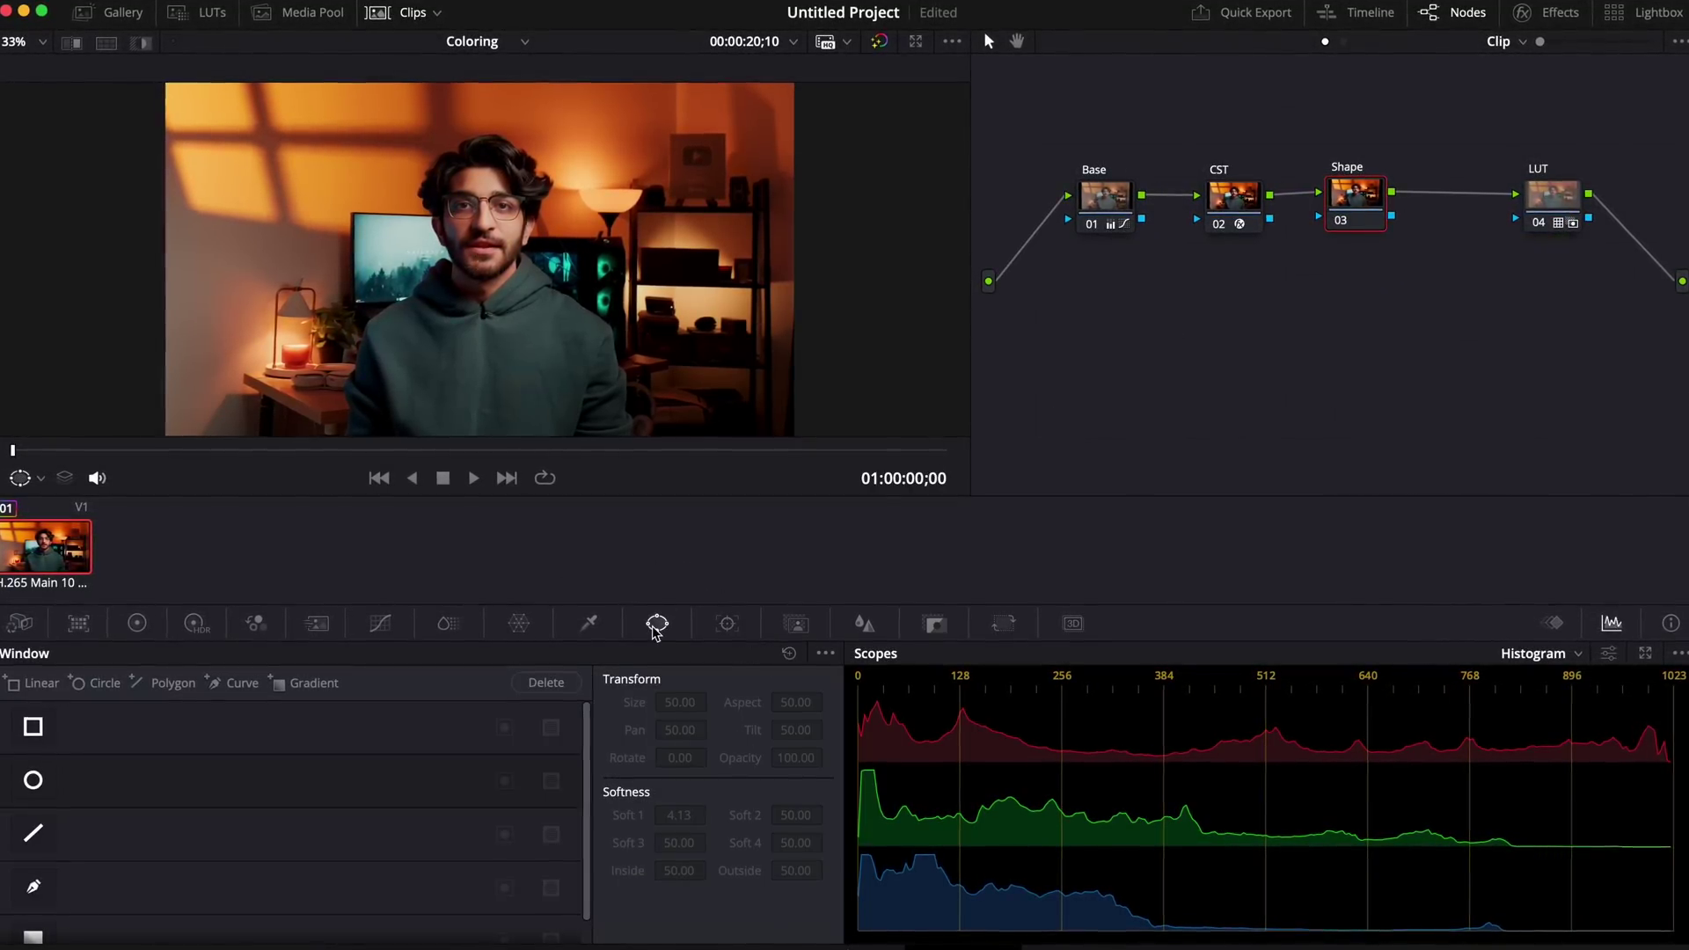
{"action": "left_click", "coordinate": [299, 685]}
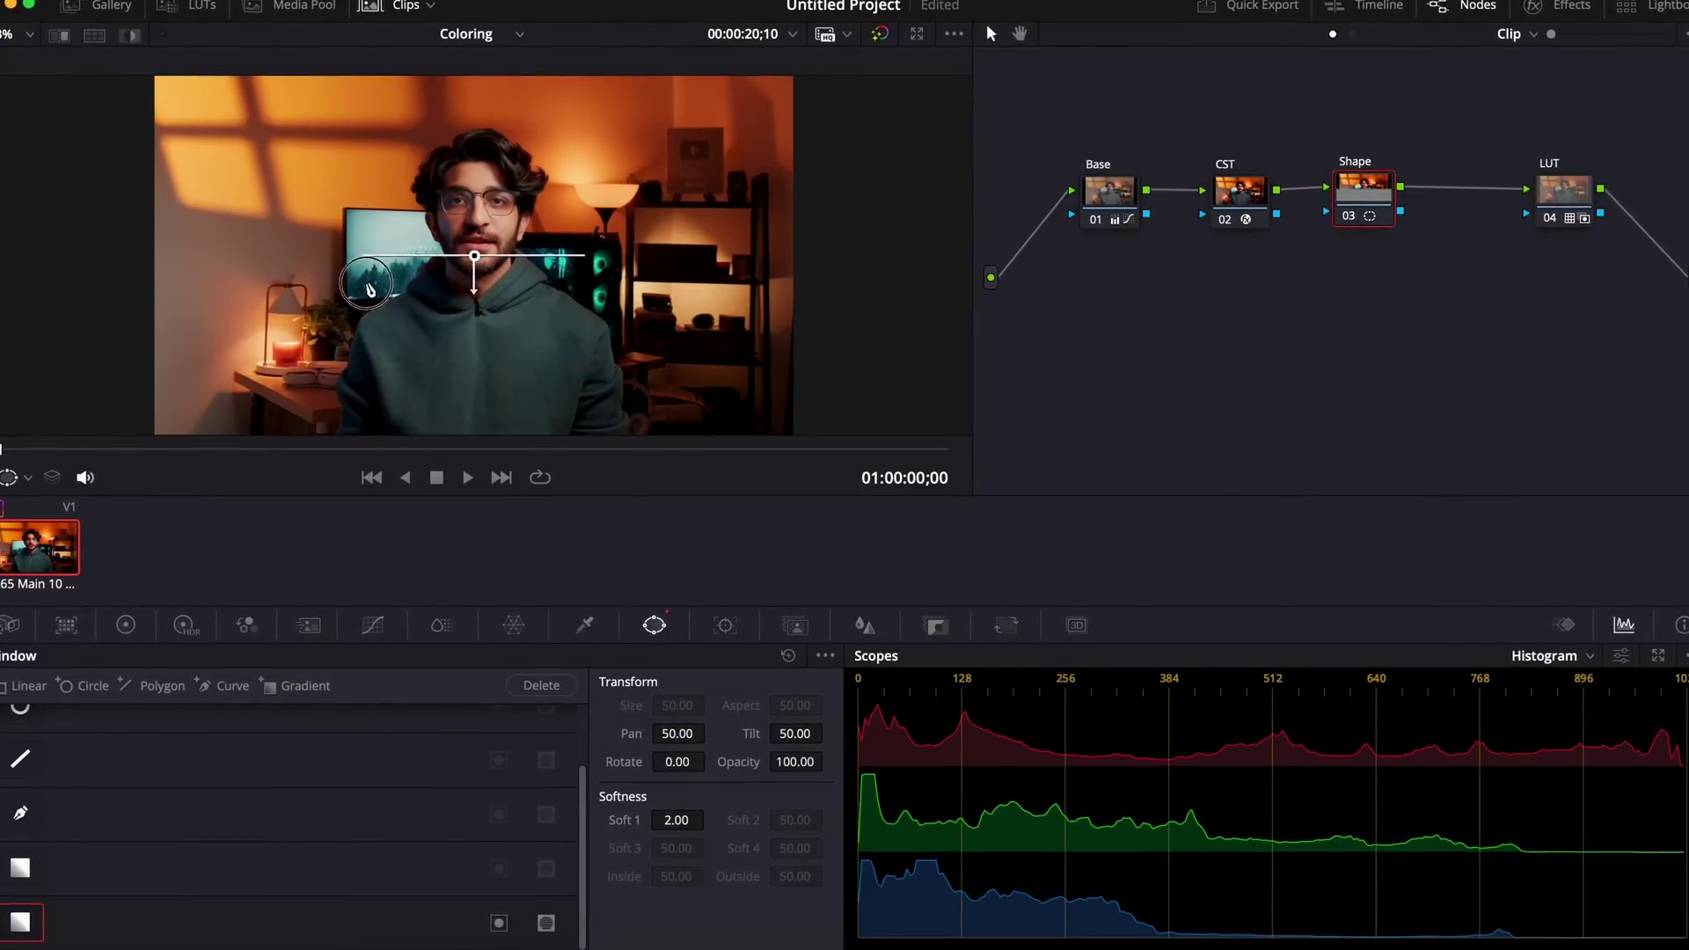
- Rotate and move the gradient across the desk lamp on the left, checking its mask
{"action": "left_click_drag", "start_coordinate": [475, 264], "coordinate": [406, 271]}
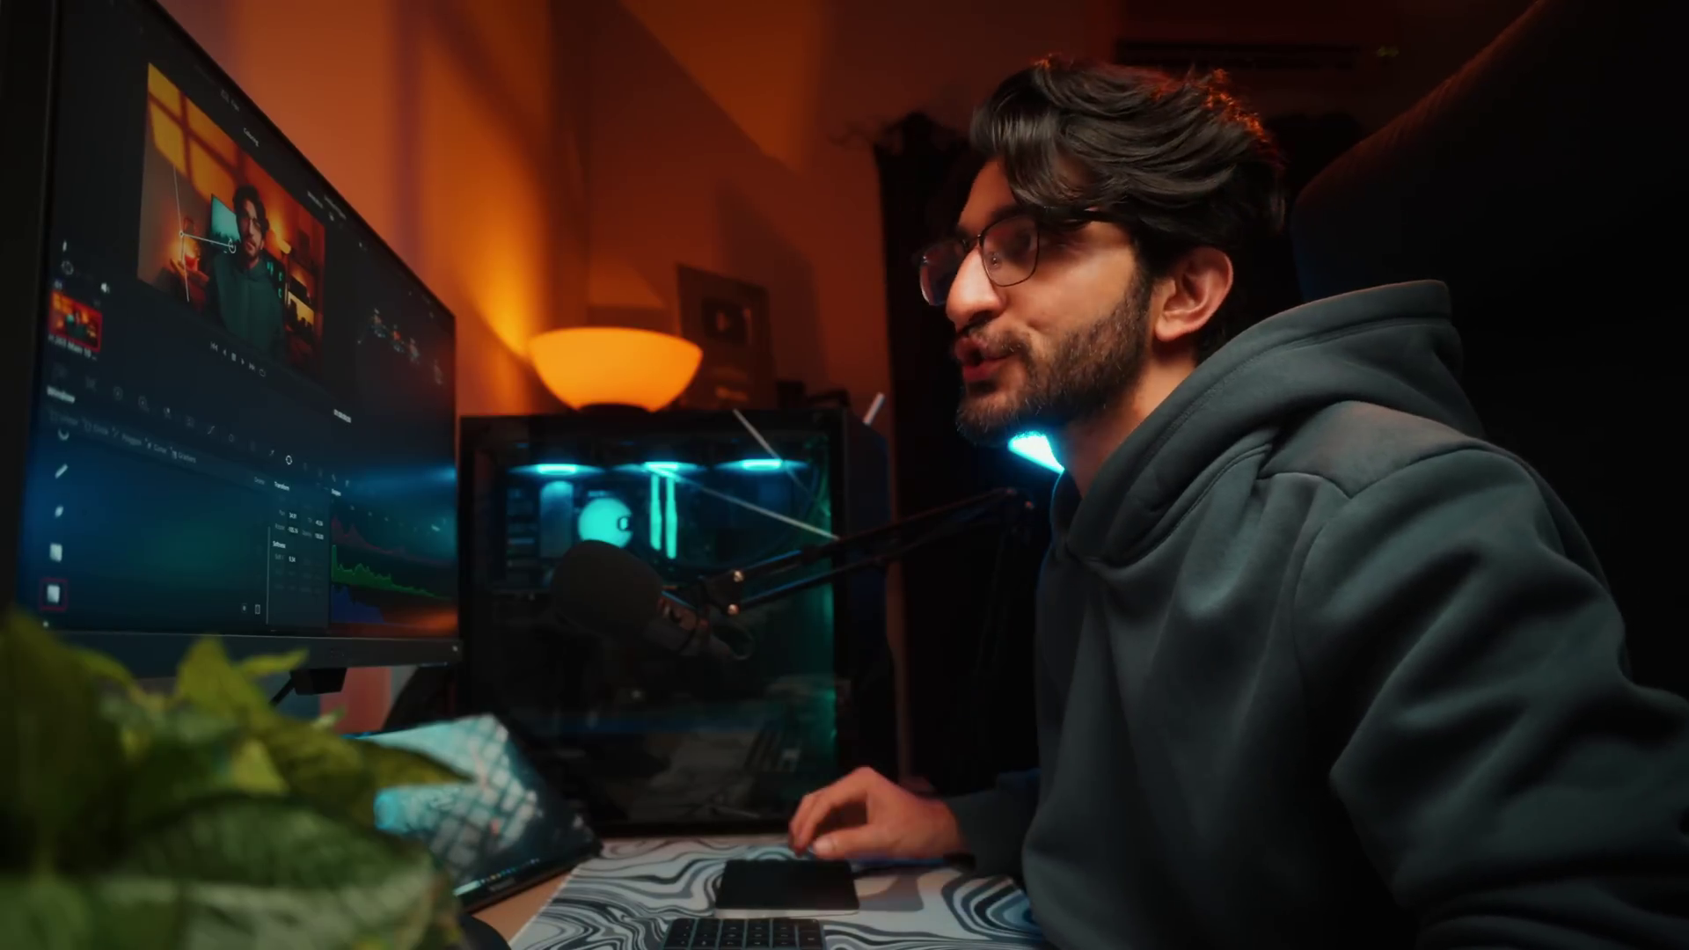
{"action": "key", "text": "shift+h"}
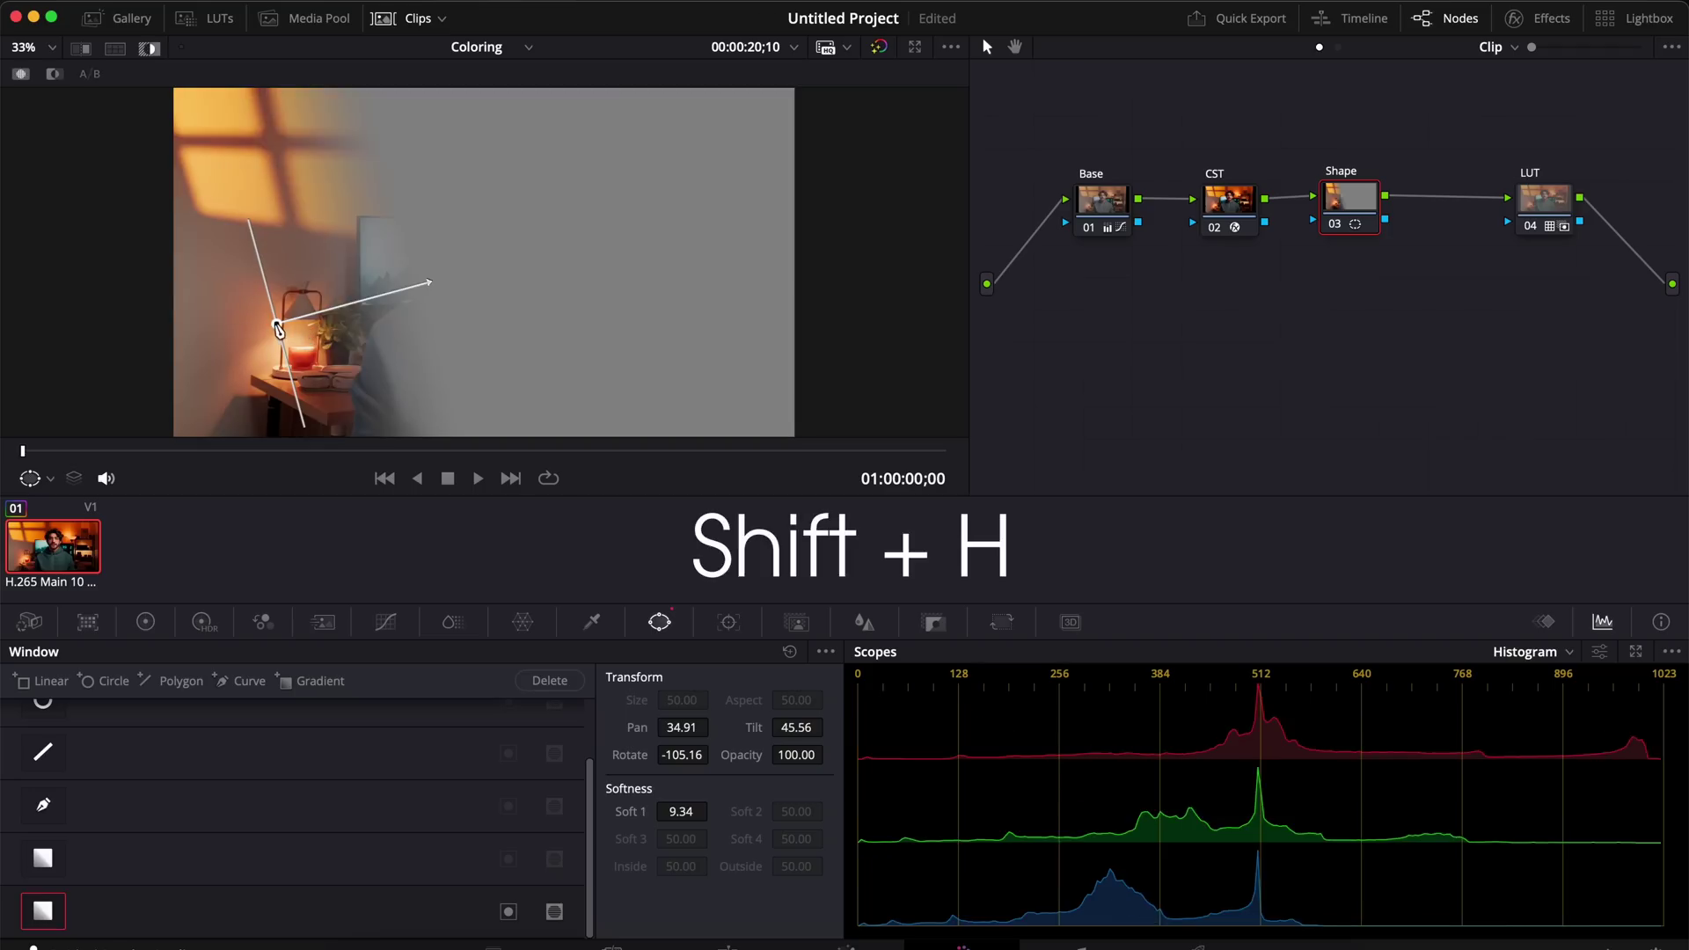
{"action": "left_click_drag", "start_coordinate": [278, 329], "coordinate": [236, 328]}
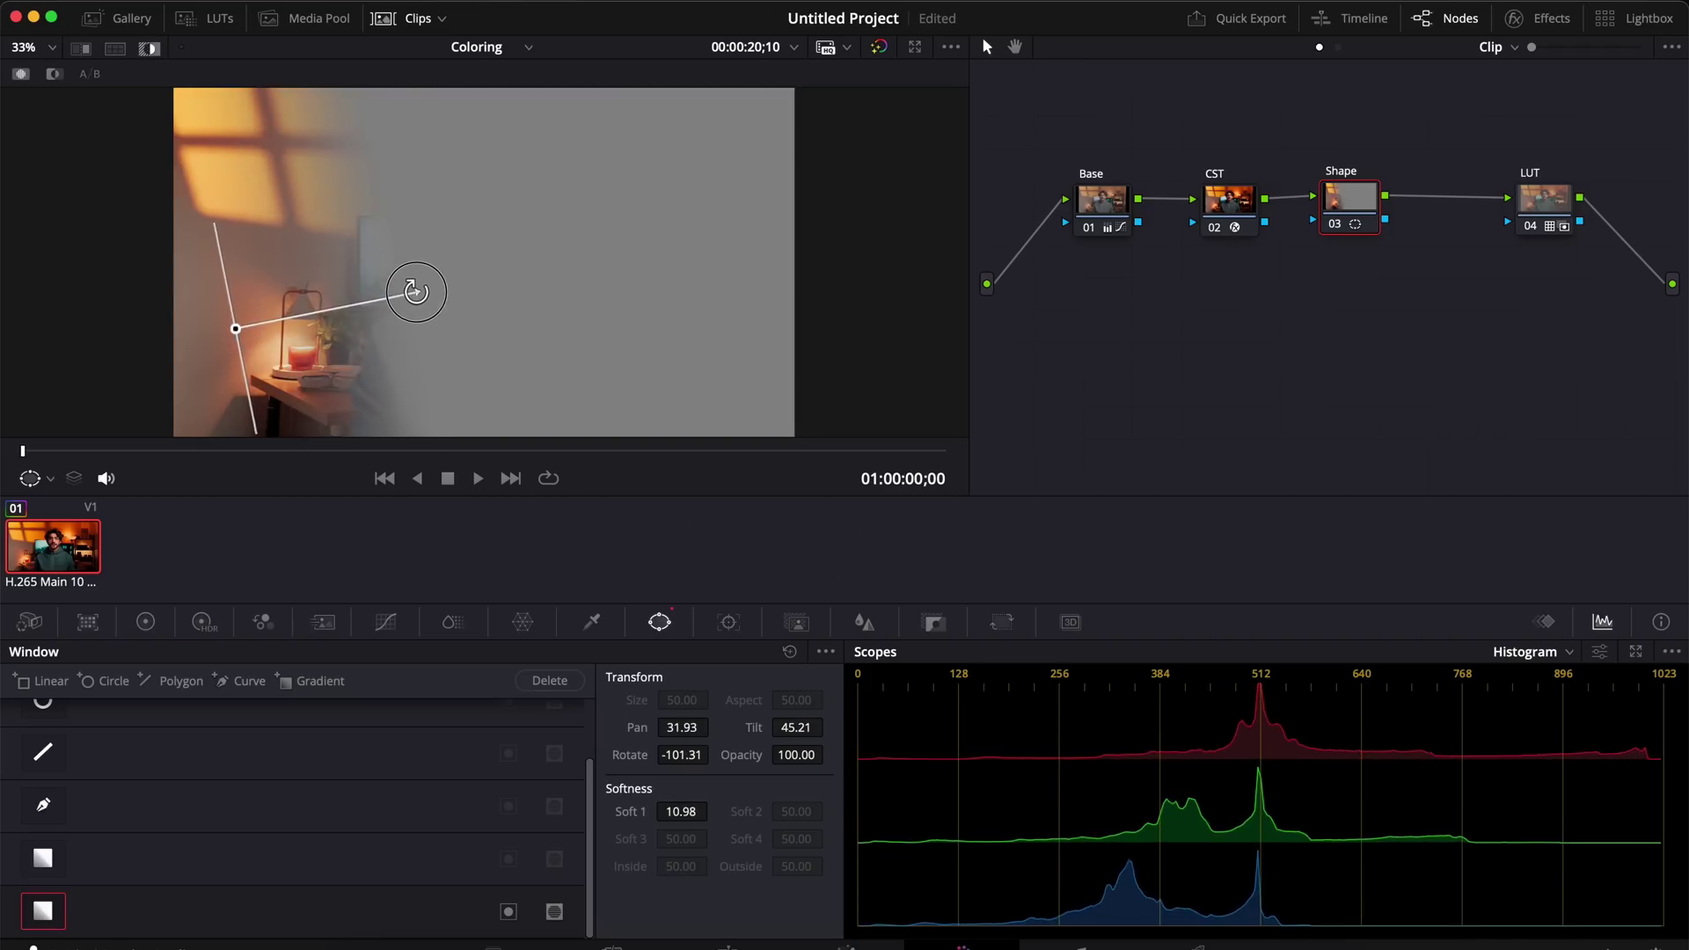
- Nudge the gradient slightly left and slightly lower the Shape node's gamma
{"action": "left_click_drag", "start_coordinate": [236, 330], "coordinate": [220, 331]}
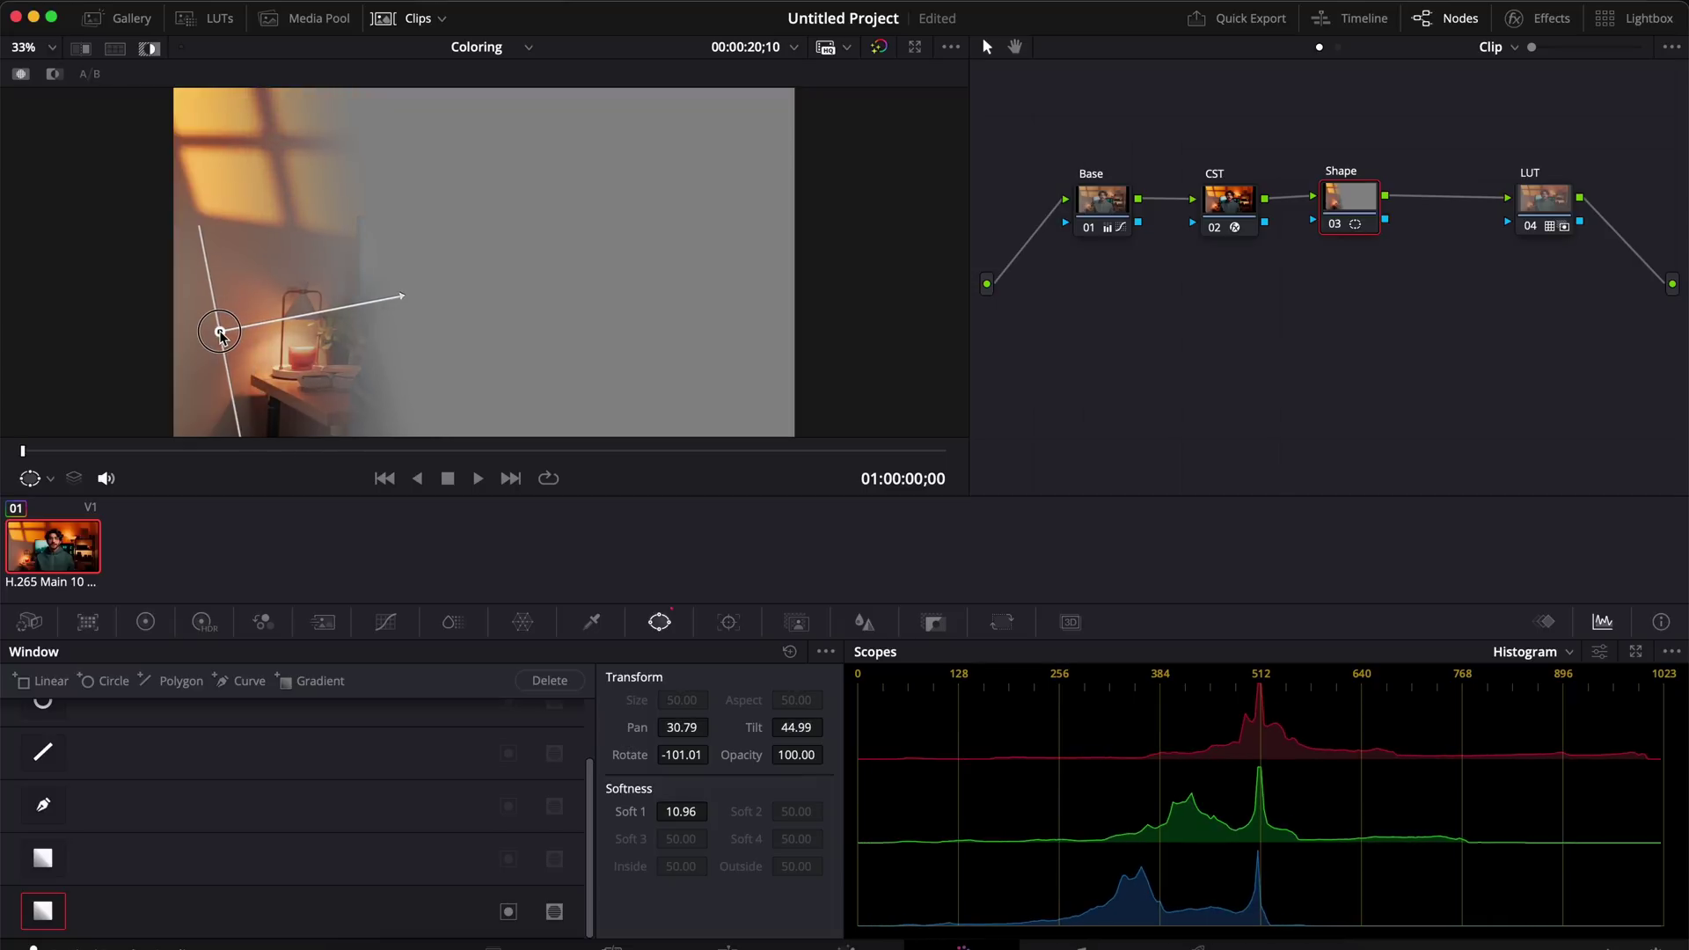
{"action": "key", "text": "shift+h"}
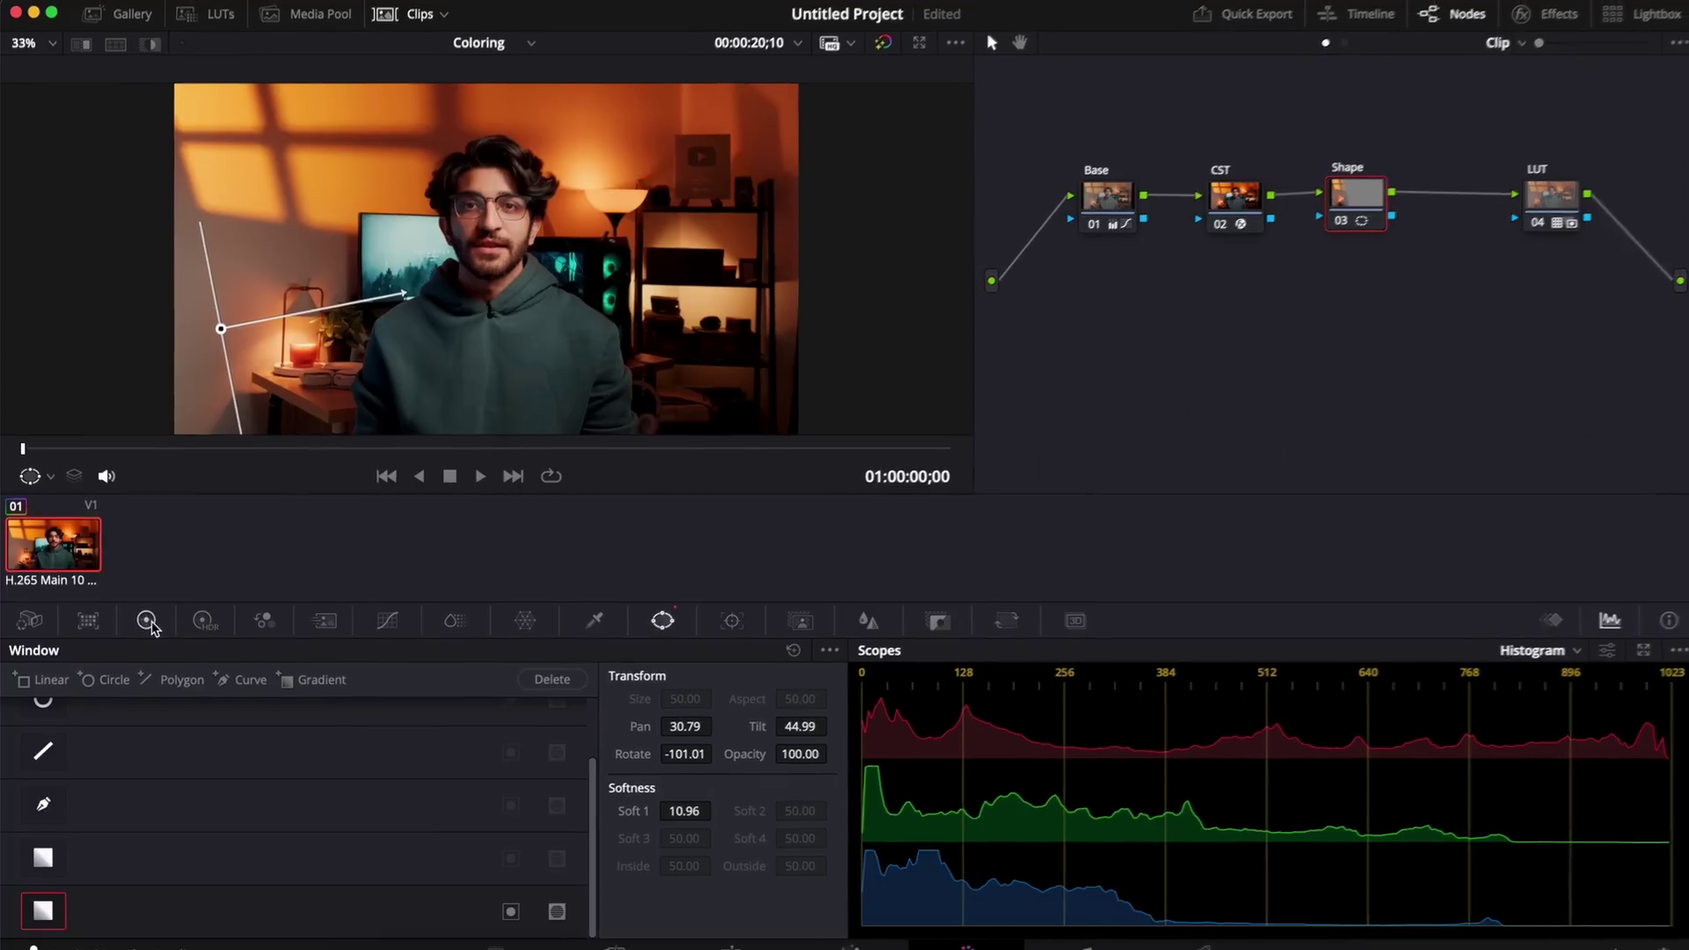
{"action": "left_click", "coordinate": [146, 622]}
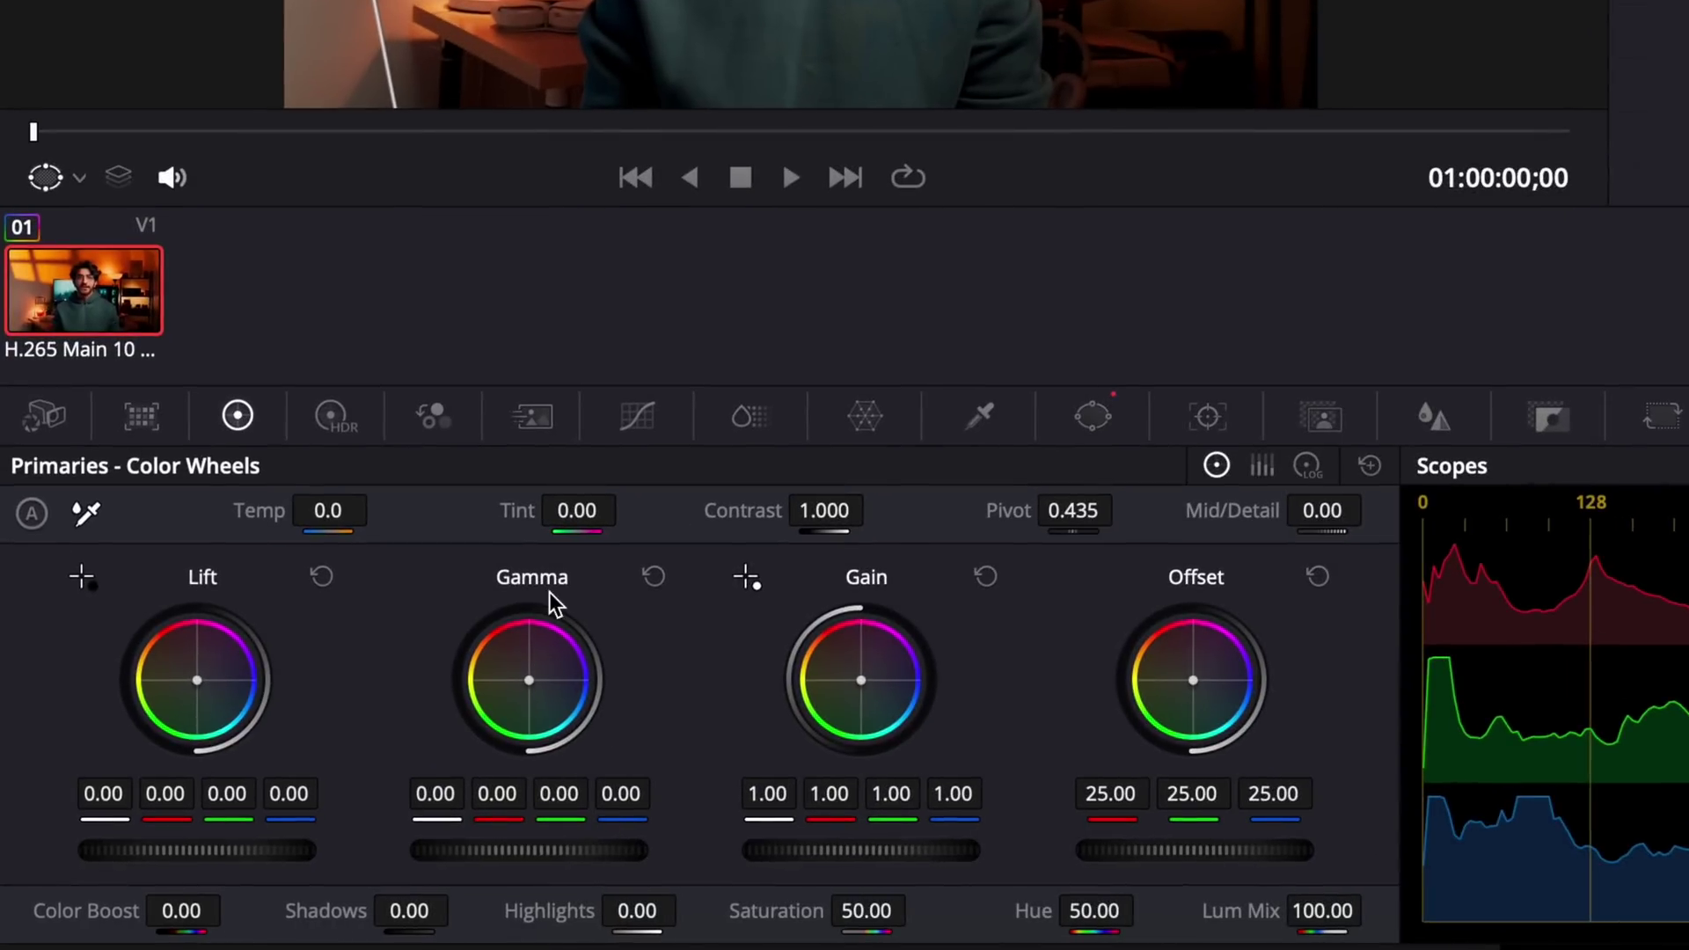
{"action": "left_click_drag", "start_coordinate": [579, 849], "coordinate": [156, 814]}
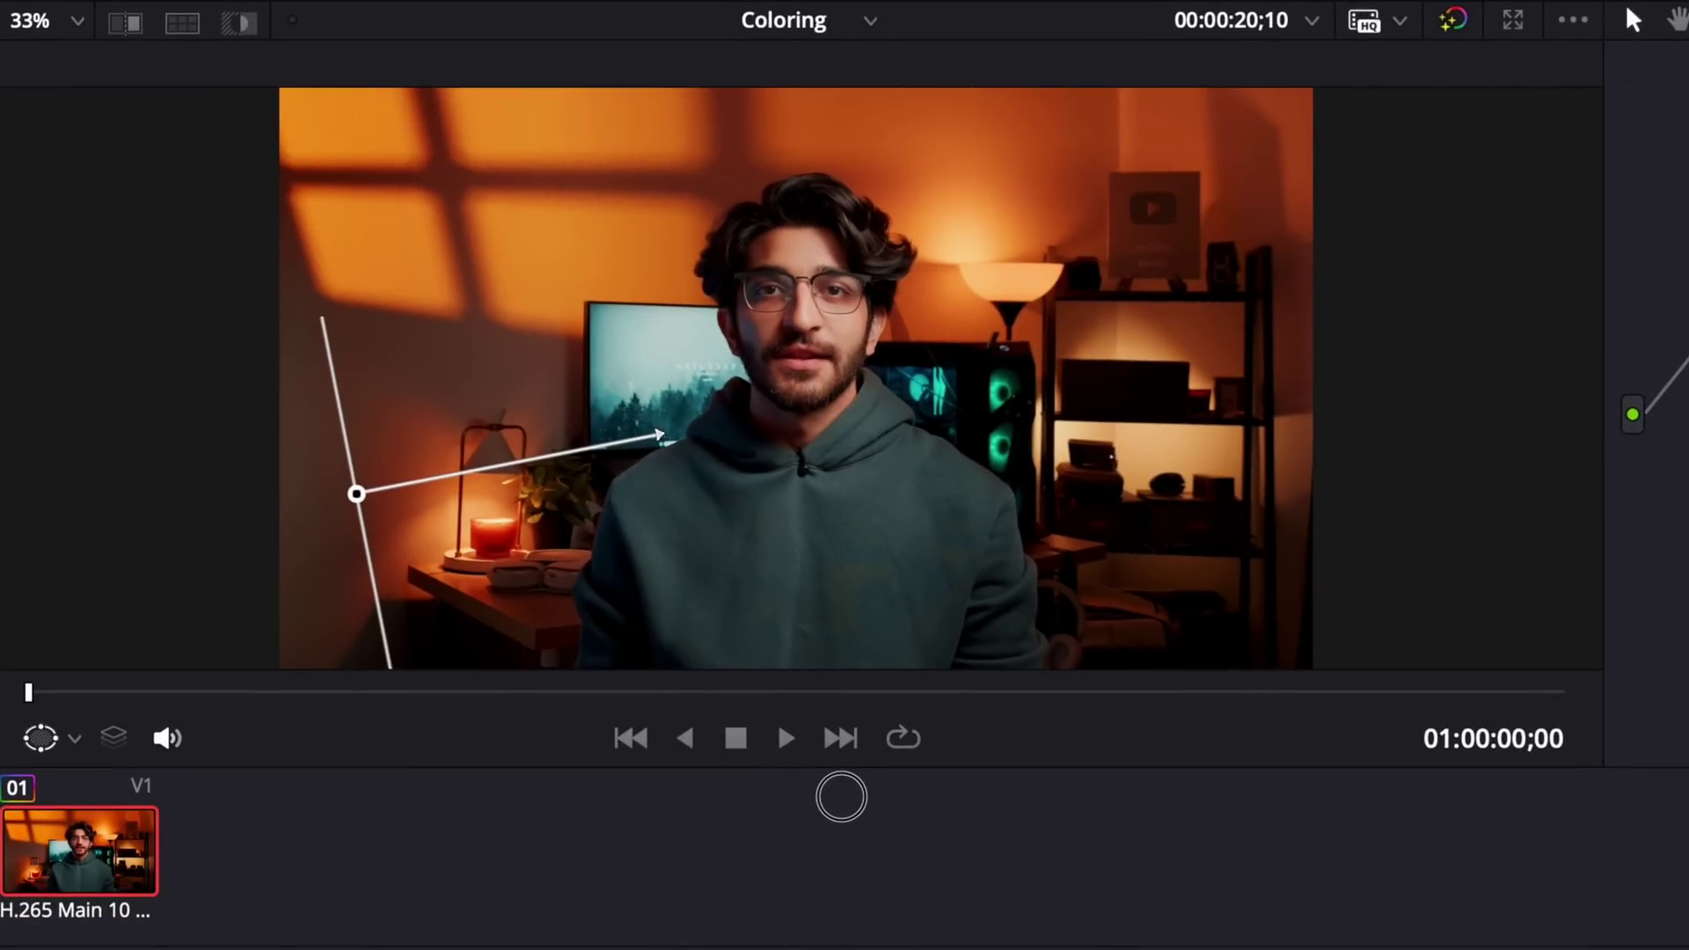
- Compare the grade with and without bypass, then add a new serial node between Shape and LUT
{"action": "key", "text": "shift+d"}
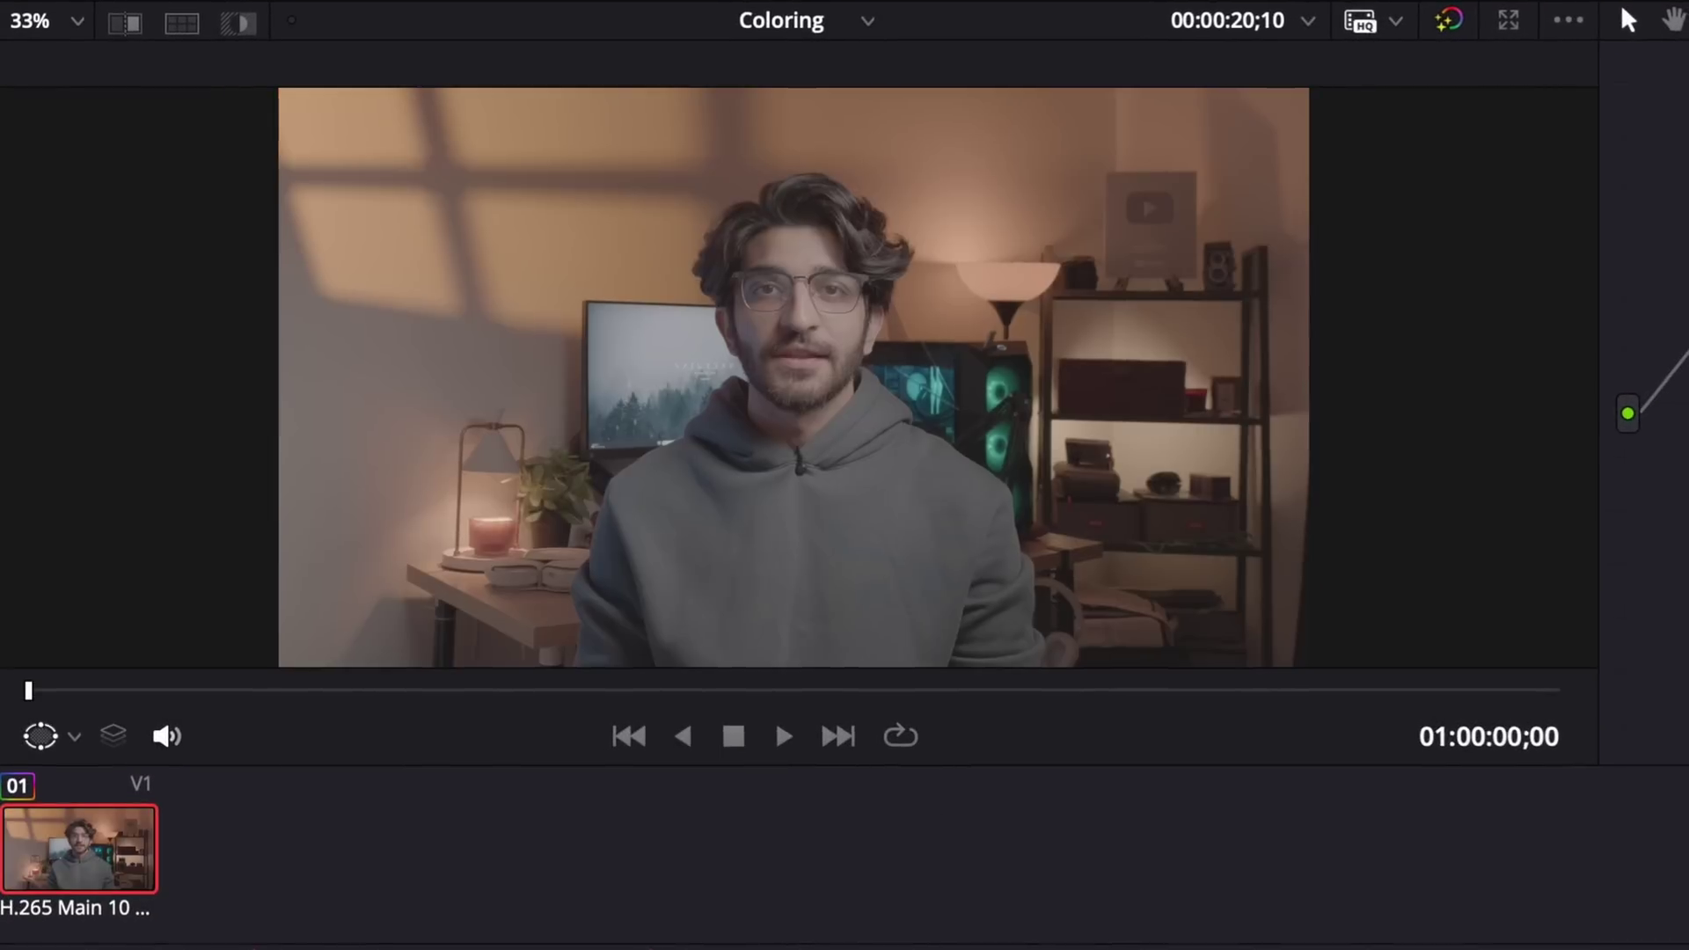
{"action": "key", "text": "shift+d"}
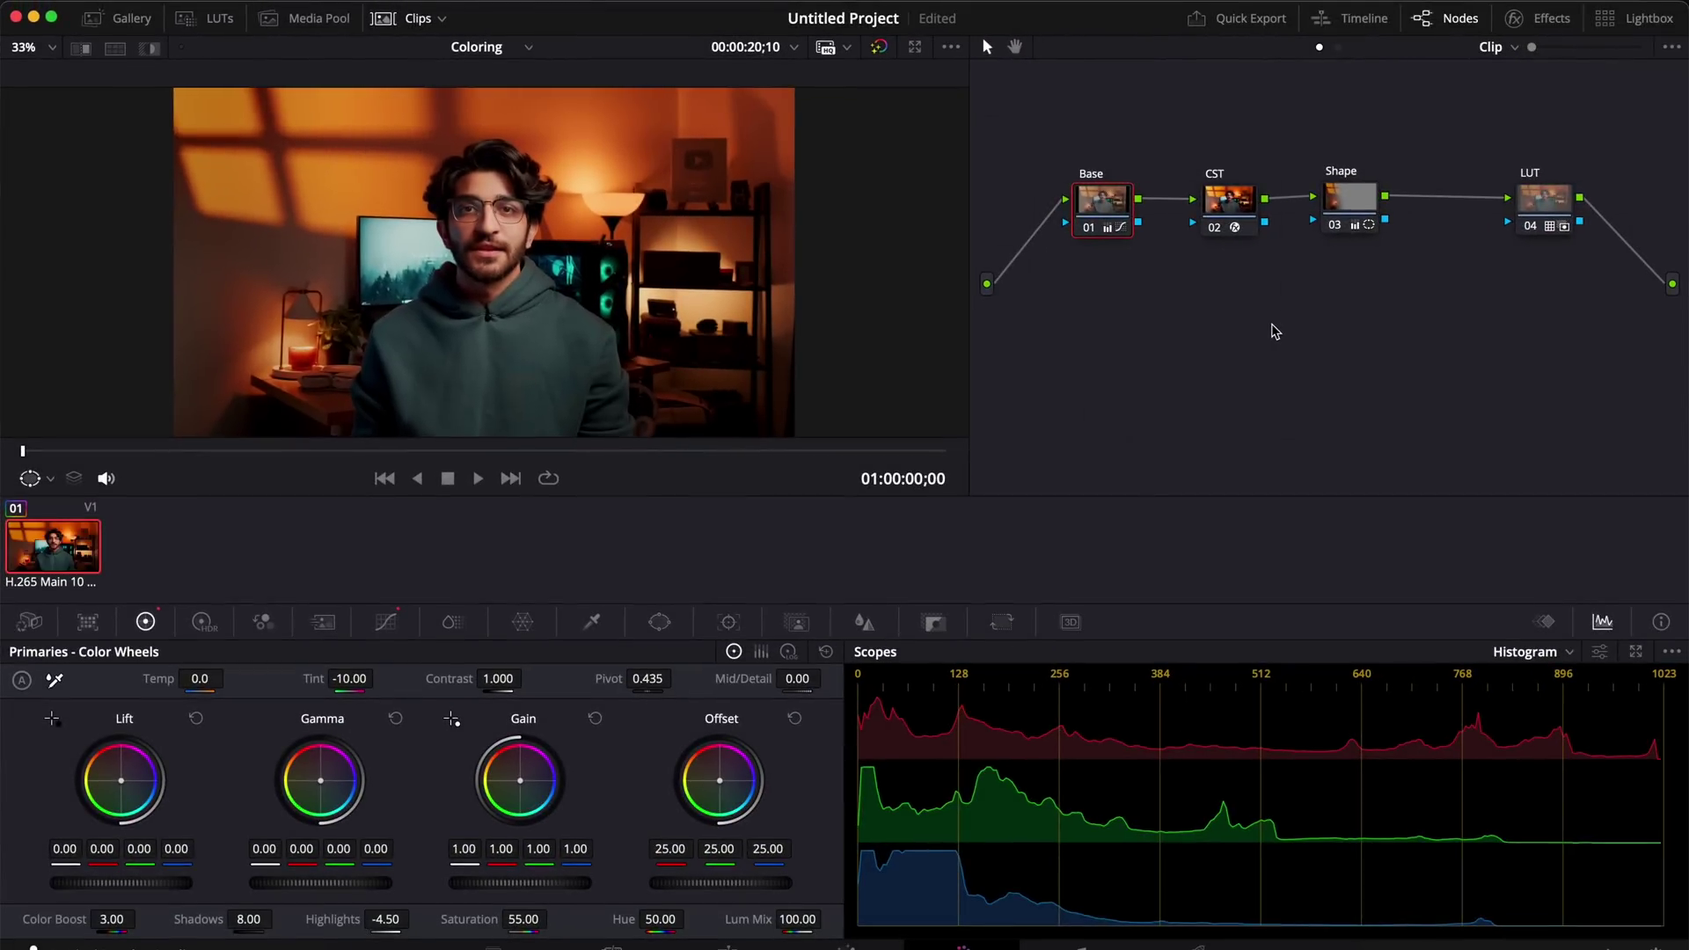
{"action": "key", "text": "shift+d"}
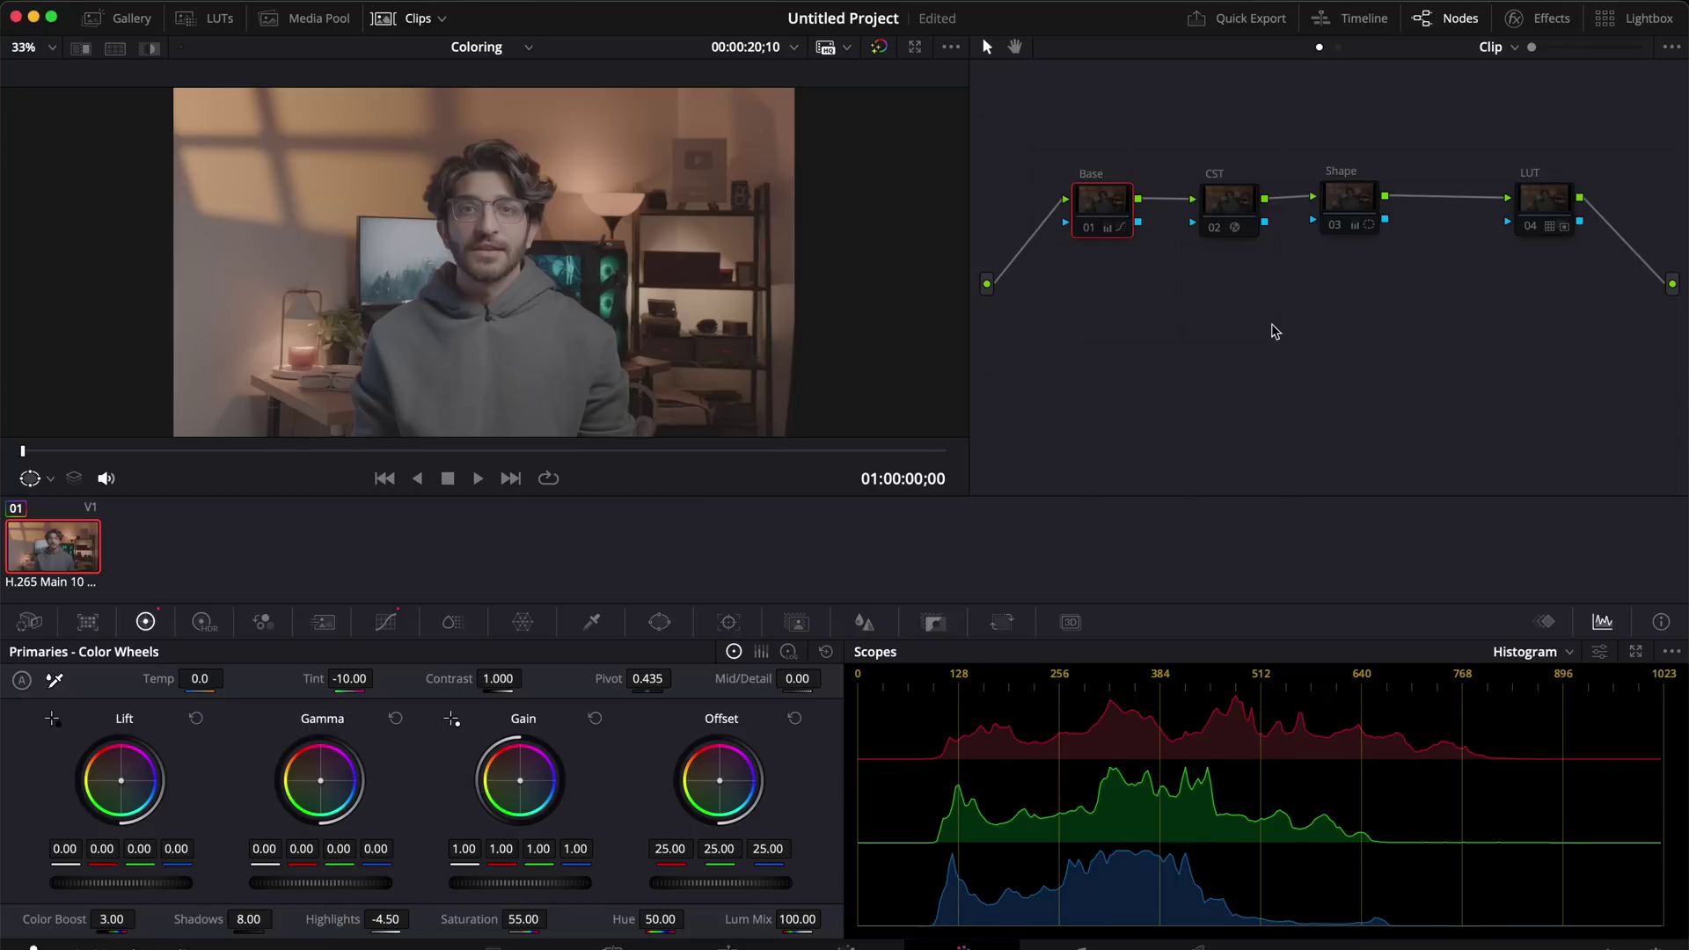
{"action": "key", "text": "shift+d"}
{"action": "key", "text": "alt+s"}
{"action": "left_click", "coordinate": [1549, 270]}
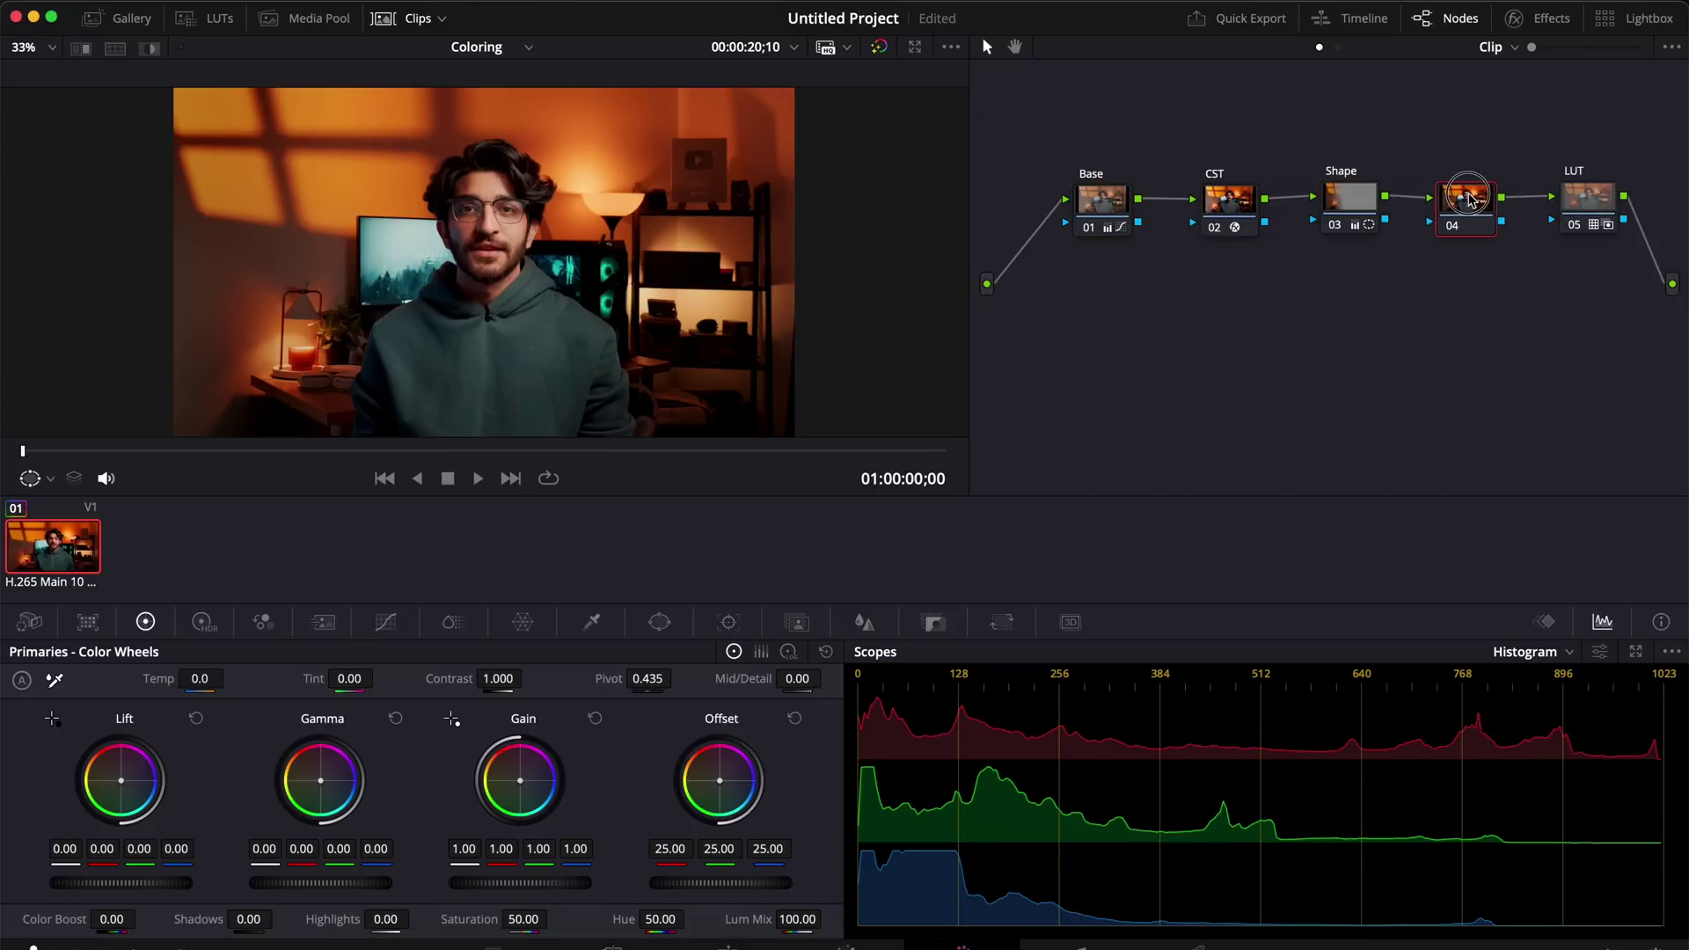
- Label node 04 Glow and apply the Glow effect to it
{"action": "type", "text": "ow"}
{"action": "key", "text": "Return"}
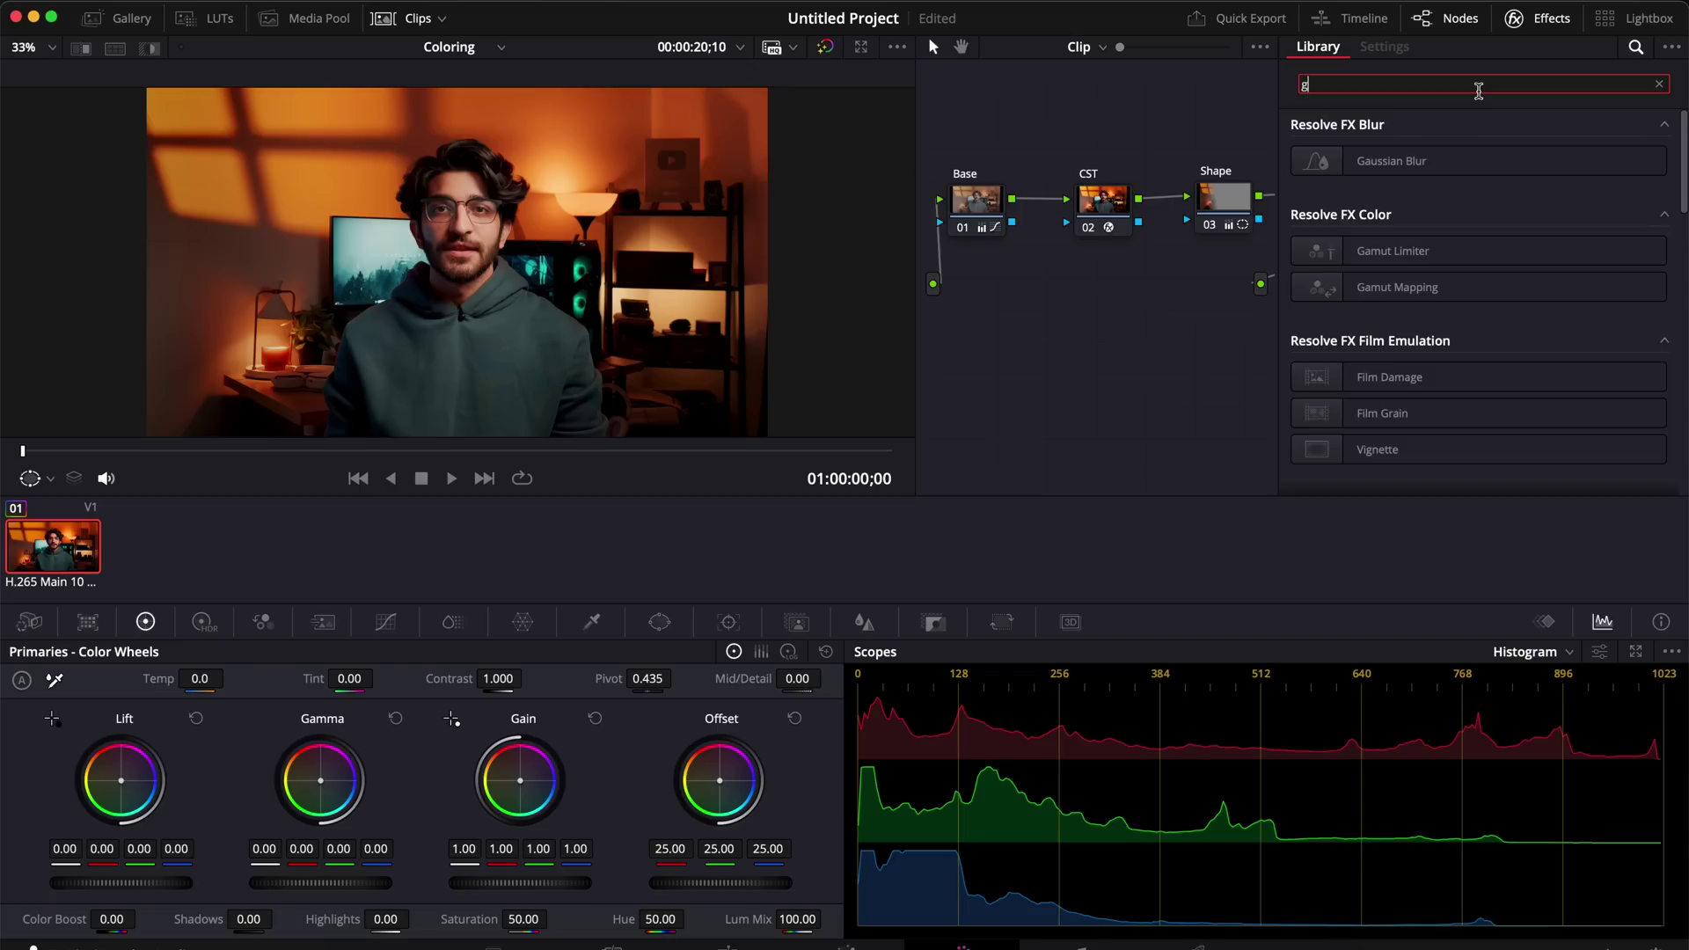
{"action": "type", "text": "glow"}
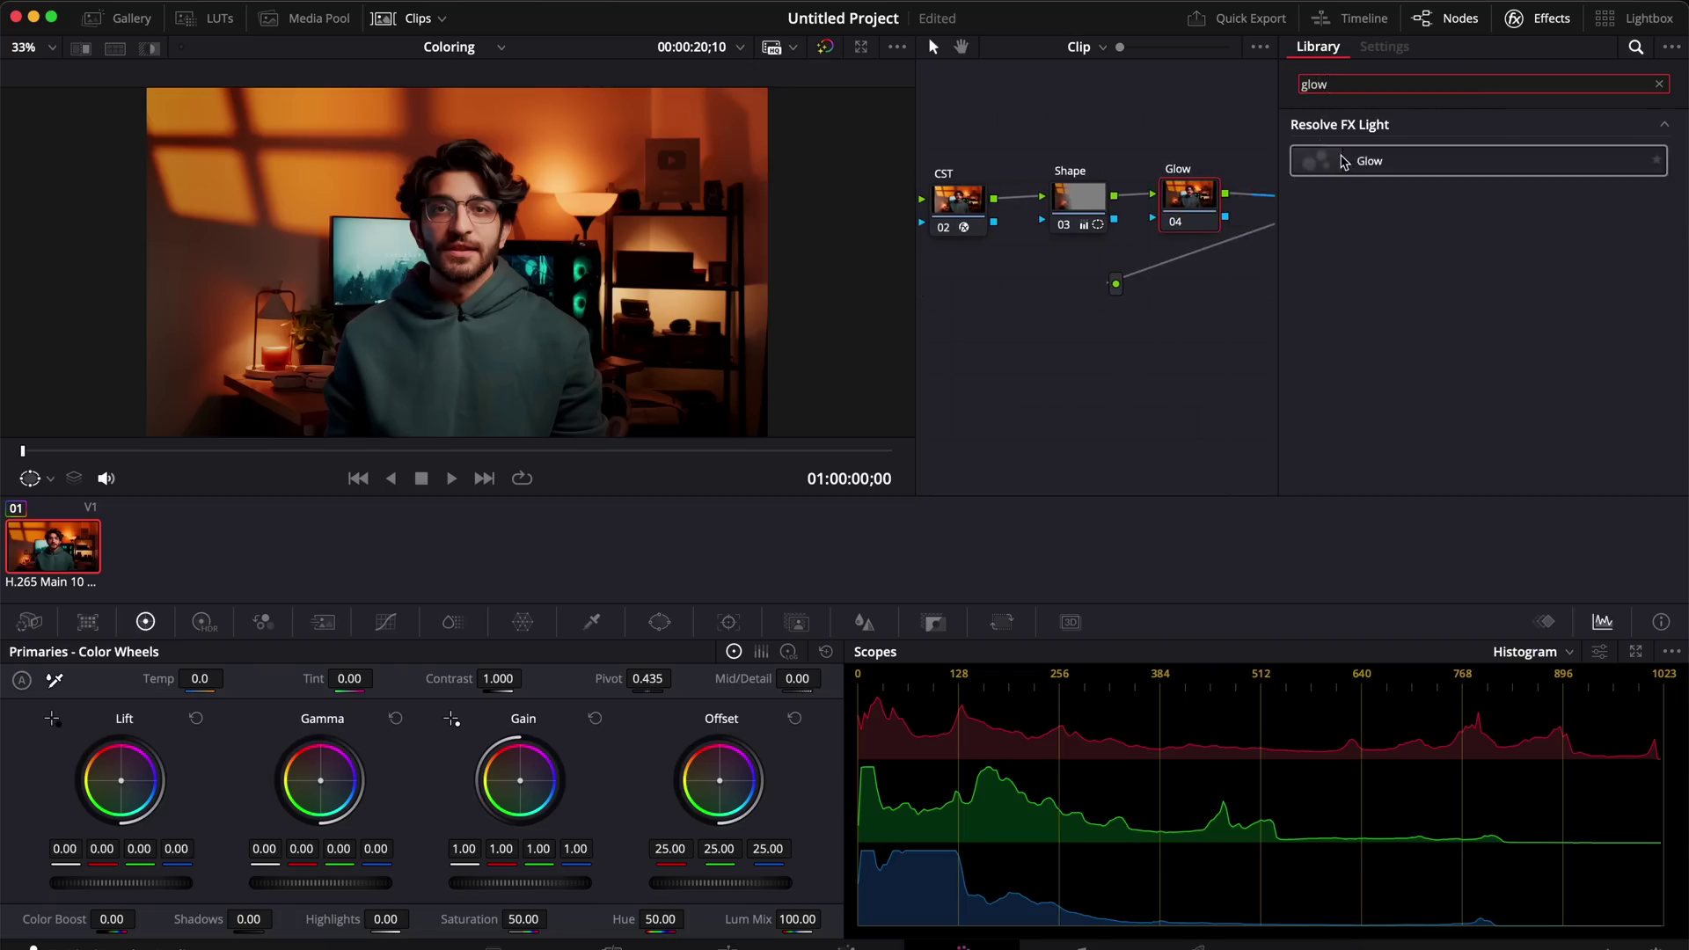
{"action": "left_click_drag", "start_coordinate": [1370, 161], "coordinate": [1189, 200]}
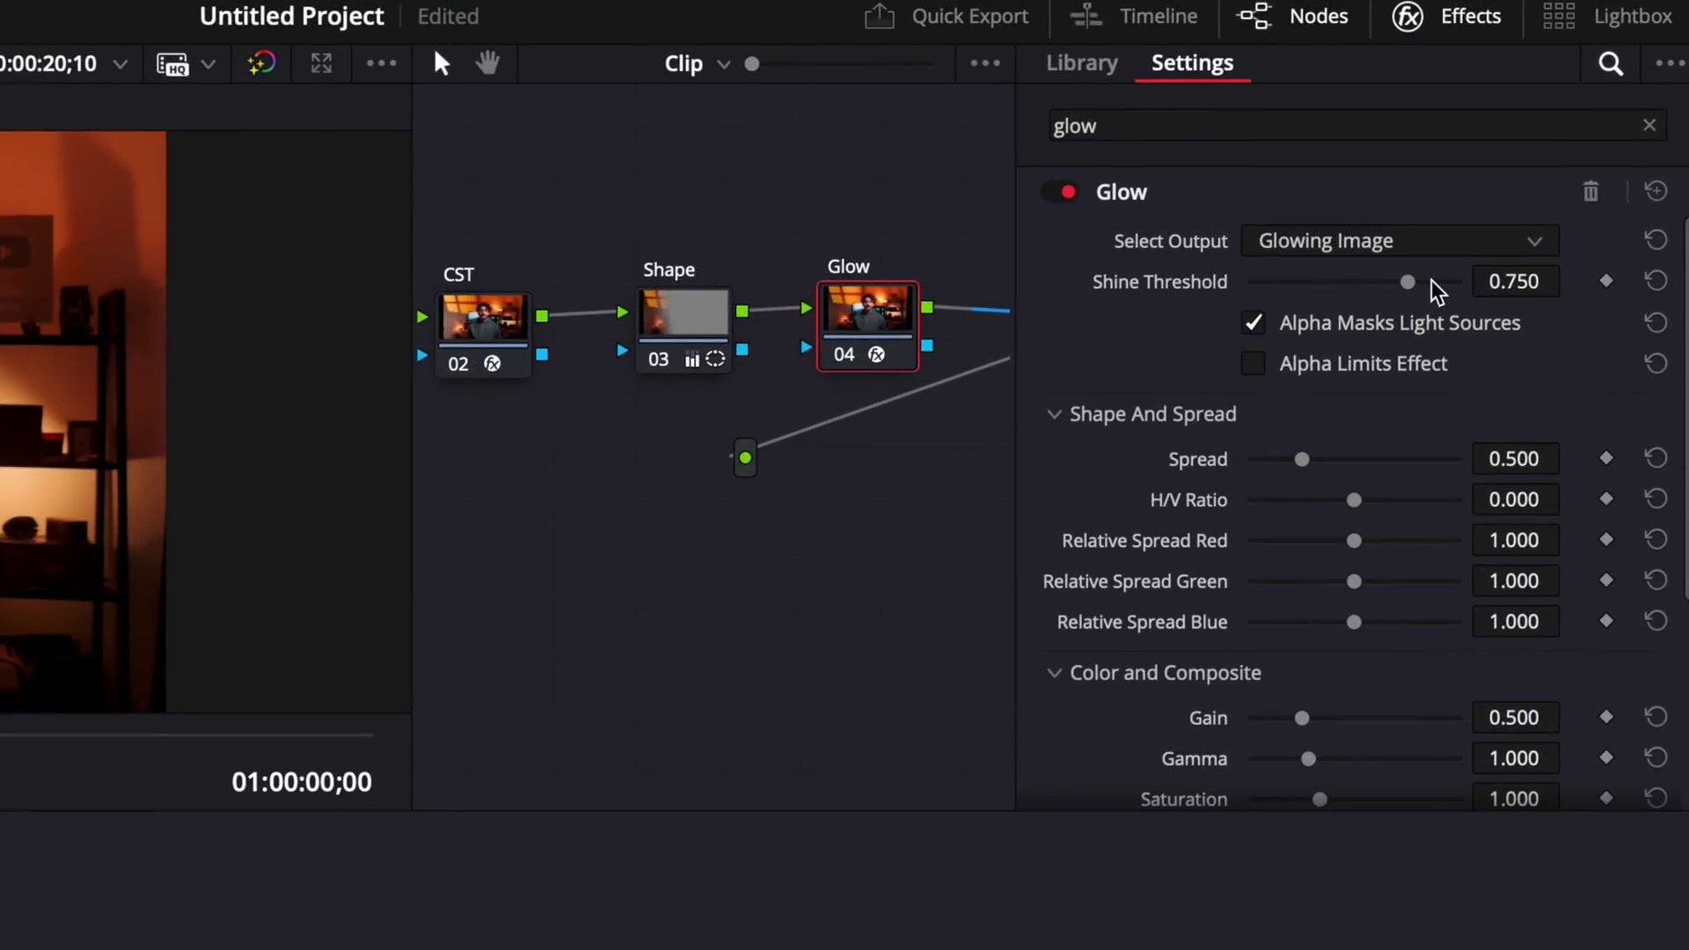
- Tune the Glow to shine threshold 0.837 and spread 0.527, then compare it on and off
{"action": "left_click_drag", "start_coordinate": [1431, 281], "coordinate": [1425, 279]}
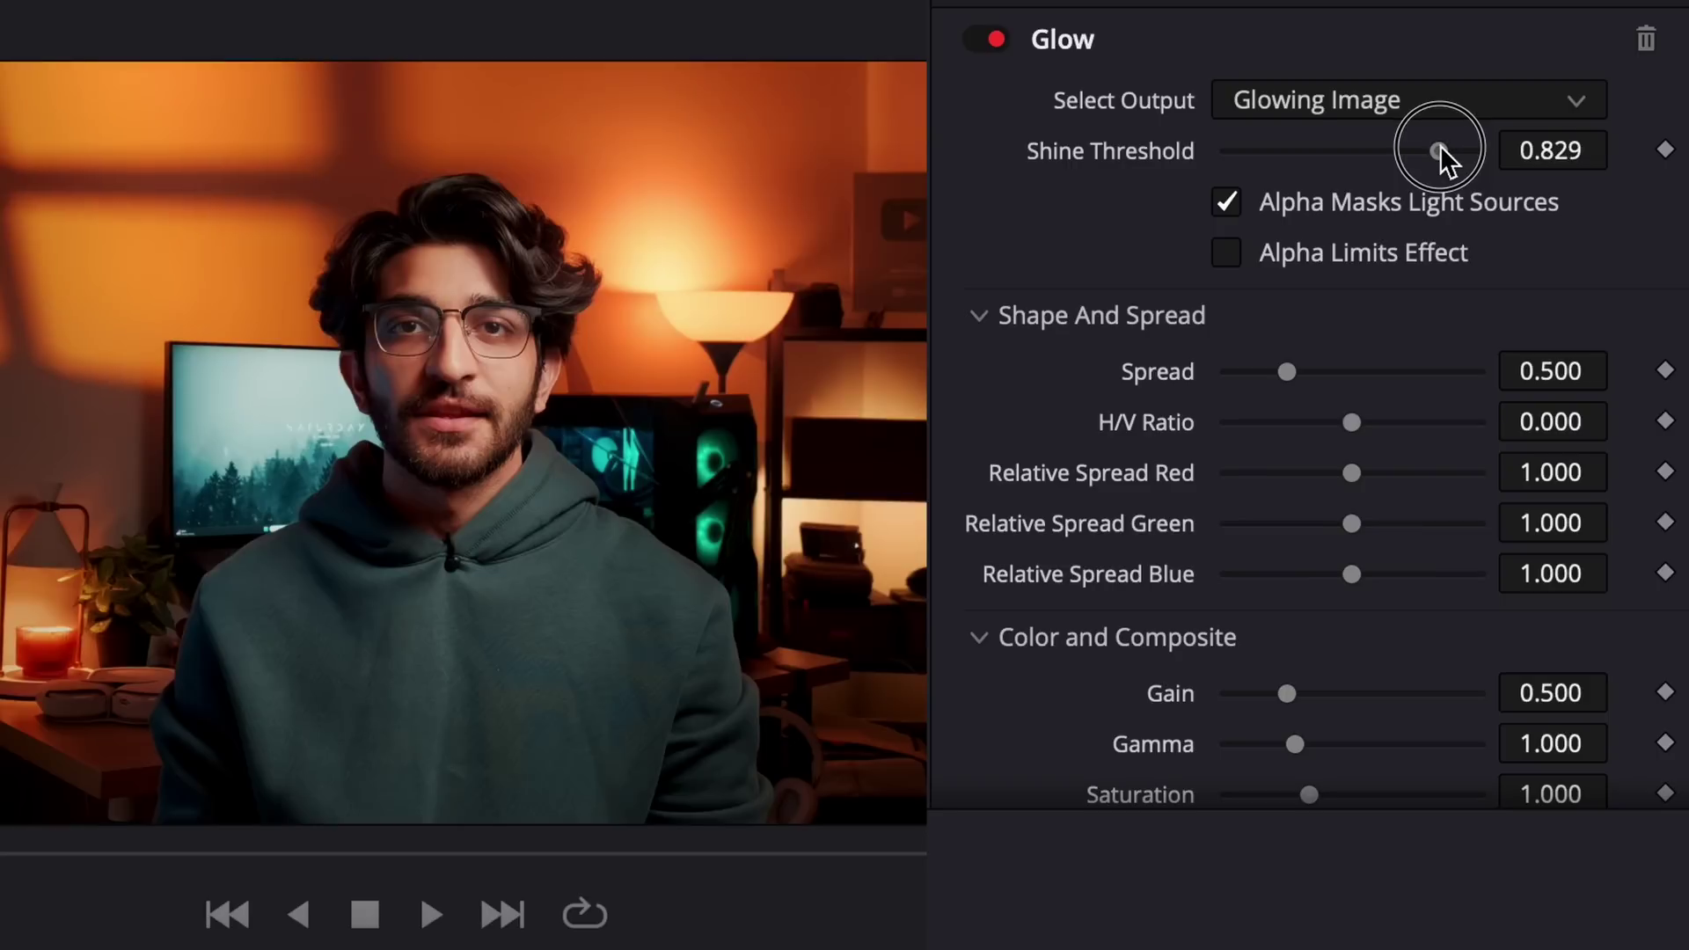
{"action": "left_click_drag", "start_coordinate": [1439, 145], "coordinate": [1481, 145]}
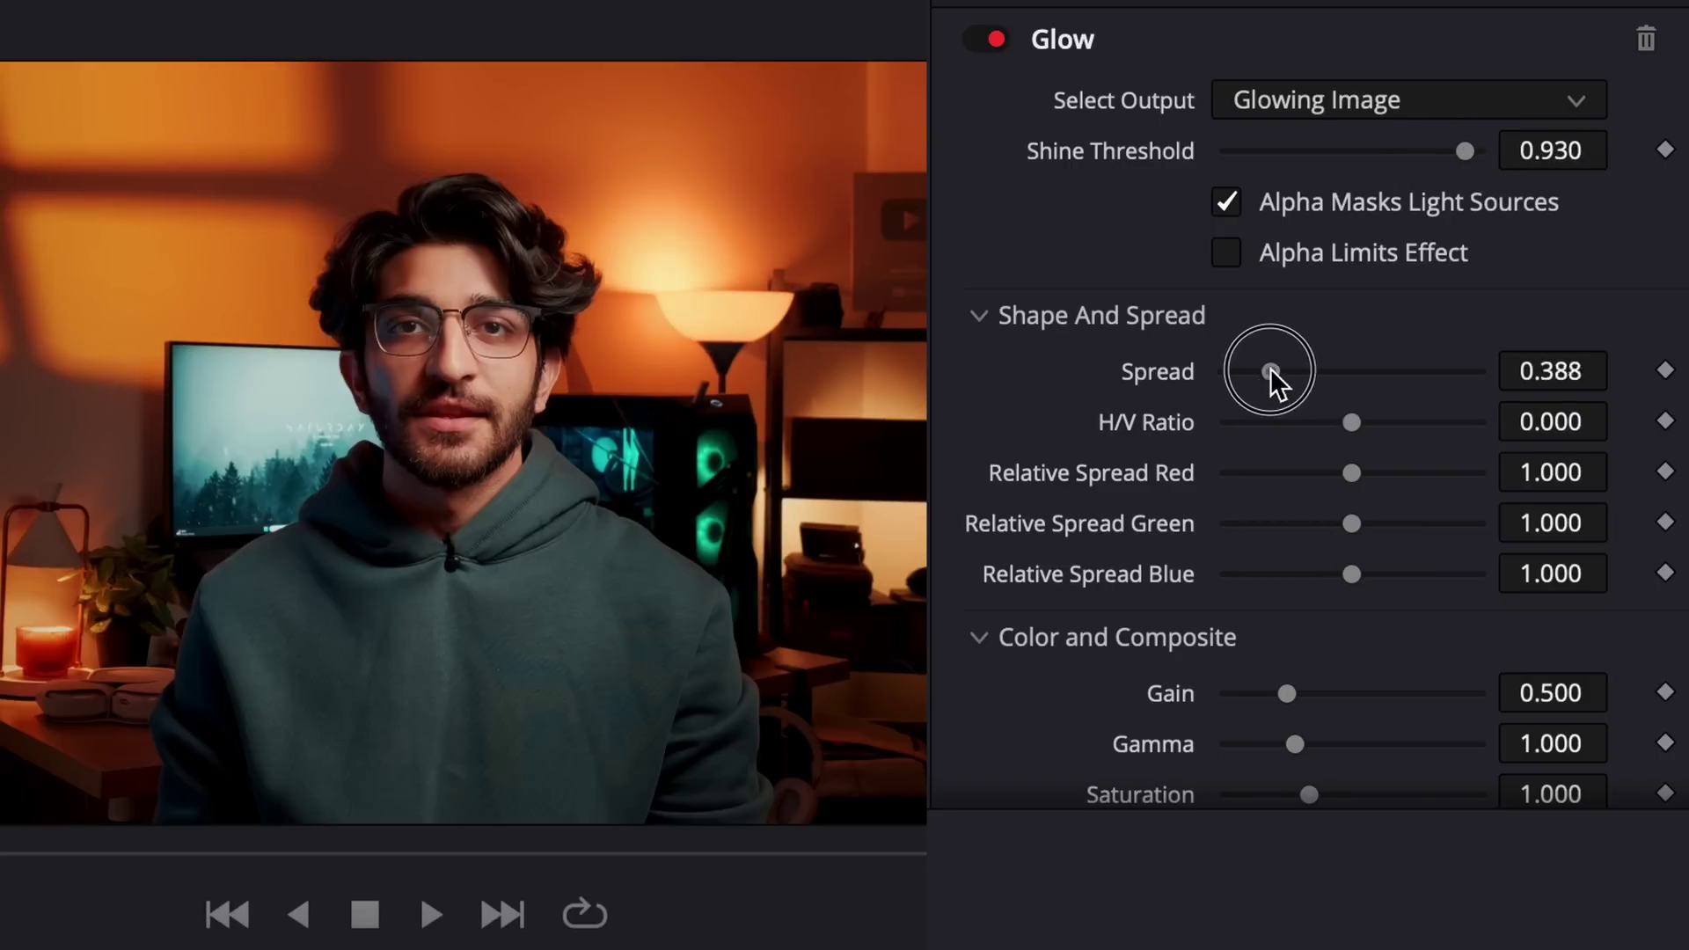
{"action": "mouse_move", "coordinate": [1271, 370]}
{"action": "left_mouse_down"}
{"action": "mouse_move", "coordinate": [1206, 370]}
{"action": "mouse_move", "coordinate": [1258, 370]}
{"action": "left_mouse_up"}
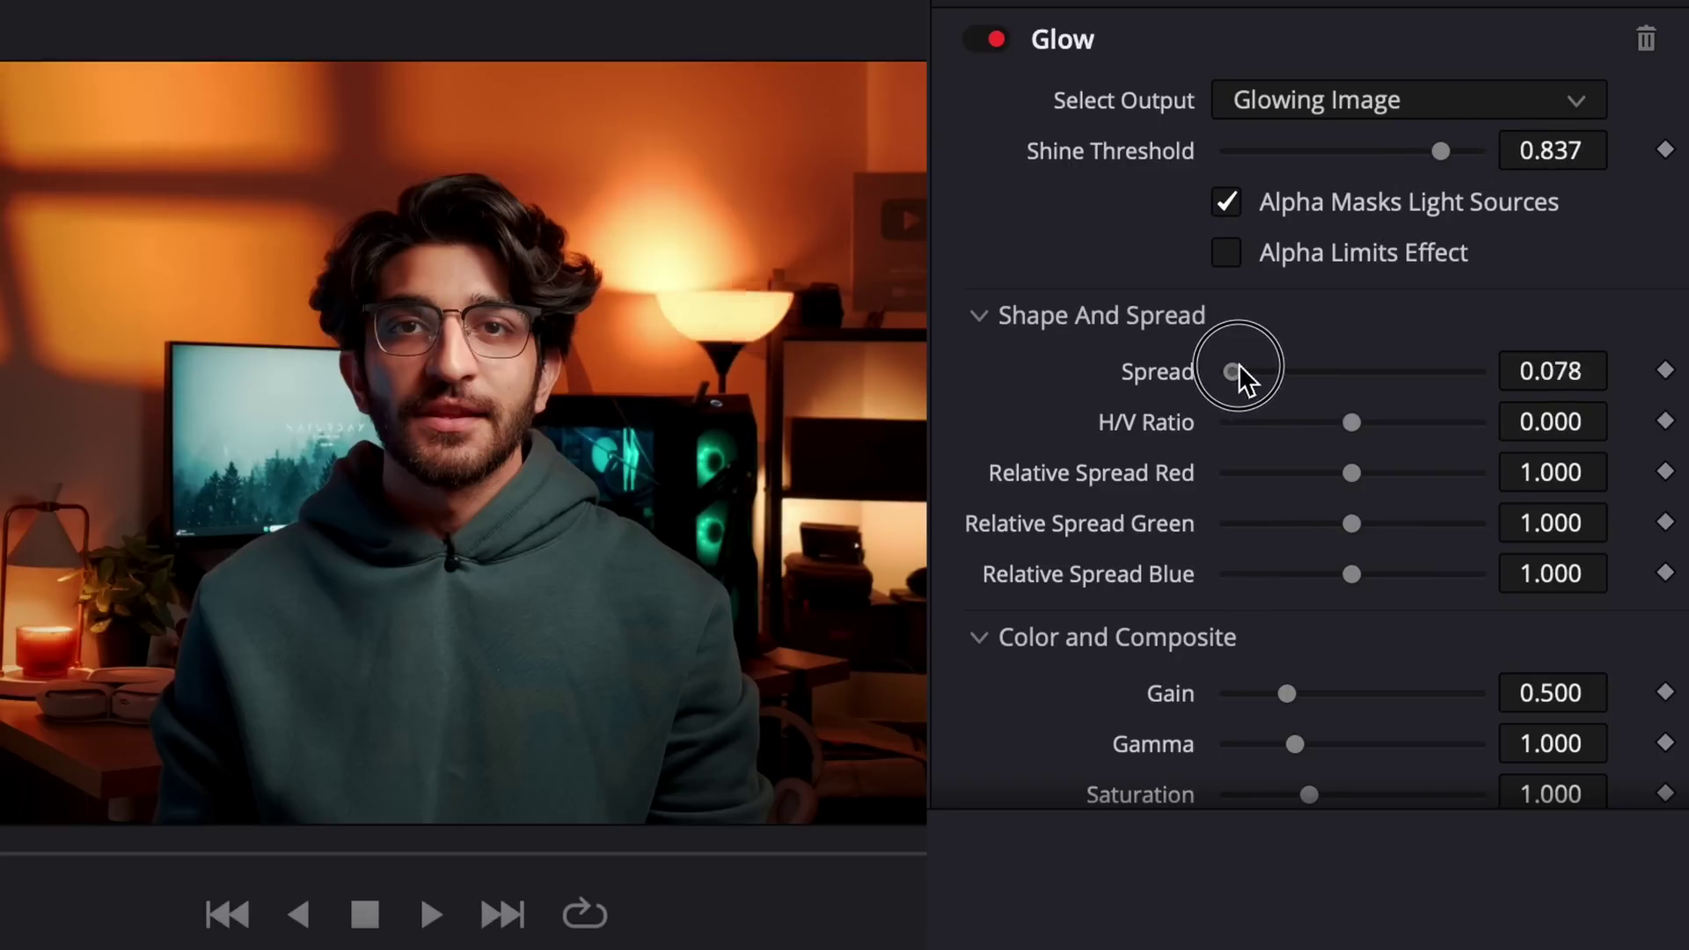
{"action": "left_click_drag", "start_coordinate": [1233, 373], "coordinate": [1290, 354]}
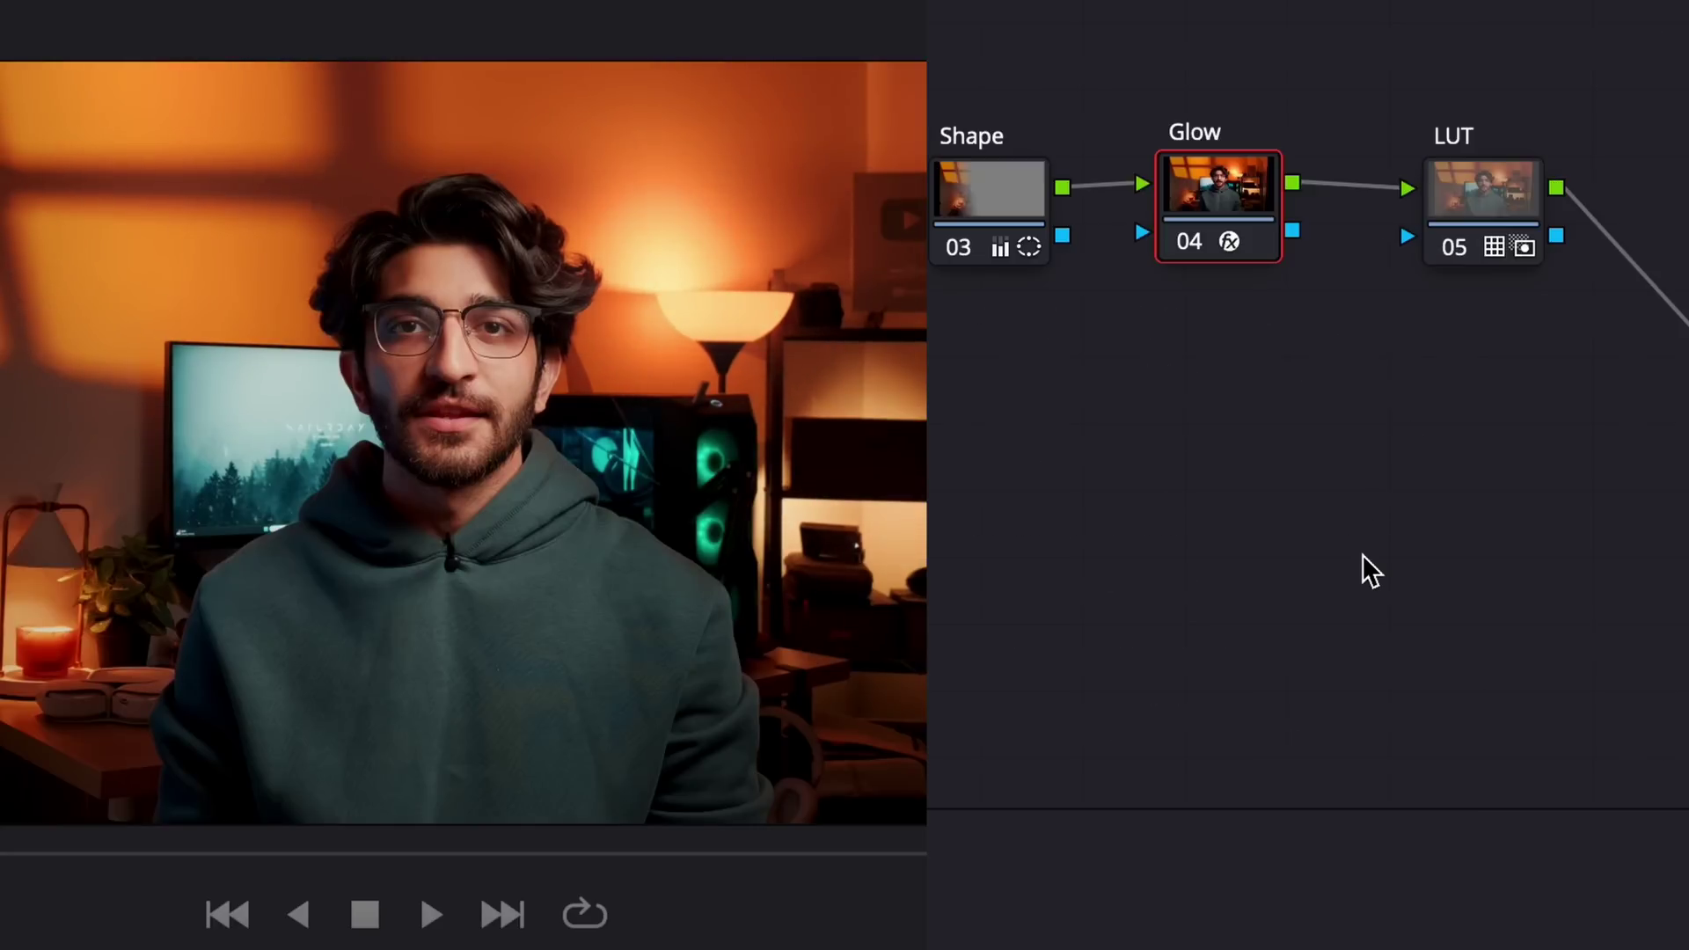
{"action": "key", "text": "ctrl+d"}
{"action": "key", "text": "ctrl+d"}
{"action": "key", "text": "ctrl+d"}
{"action": "key", "text": "ctrl+d"}
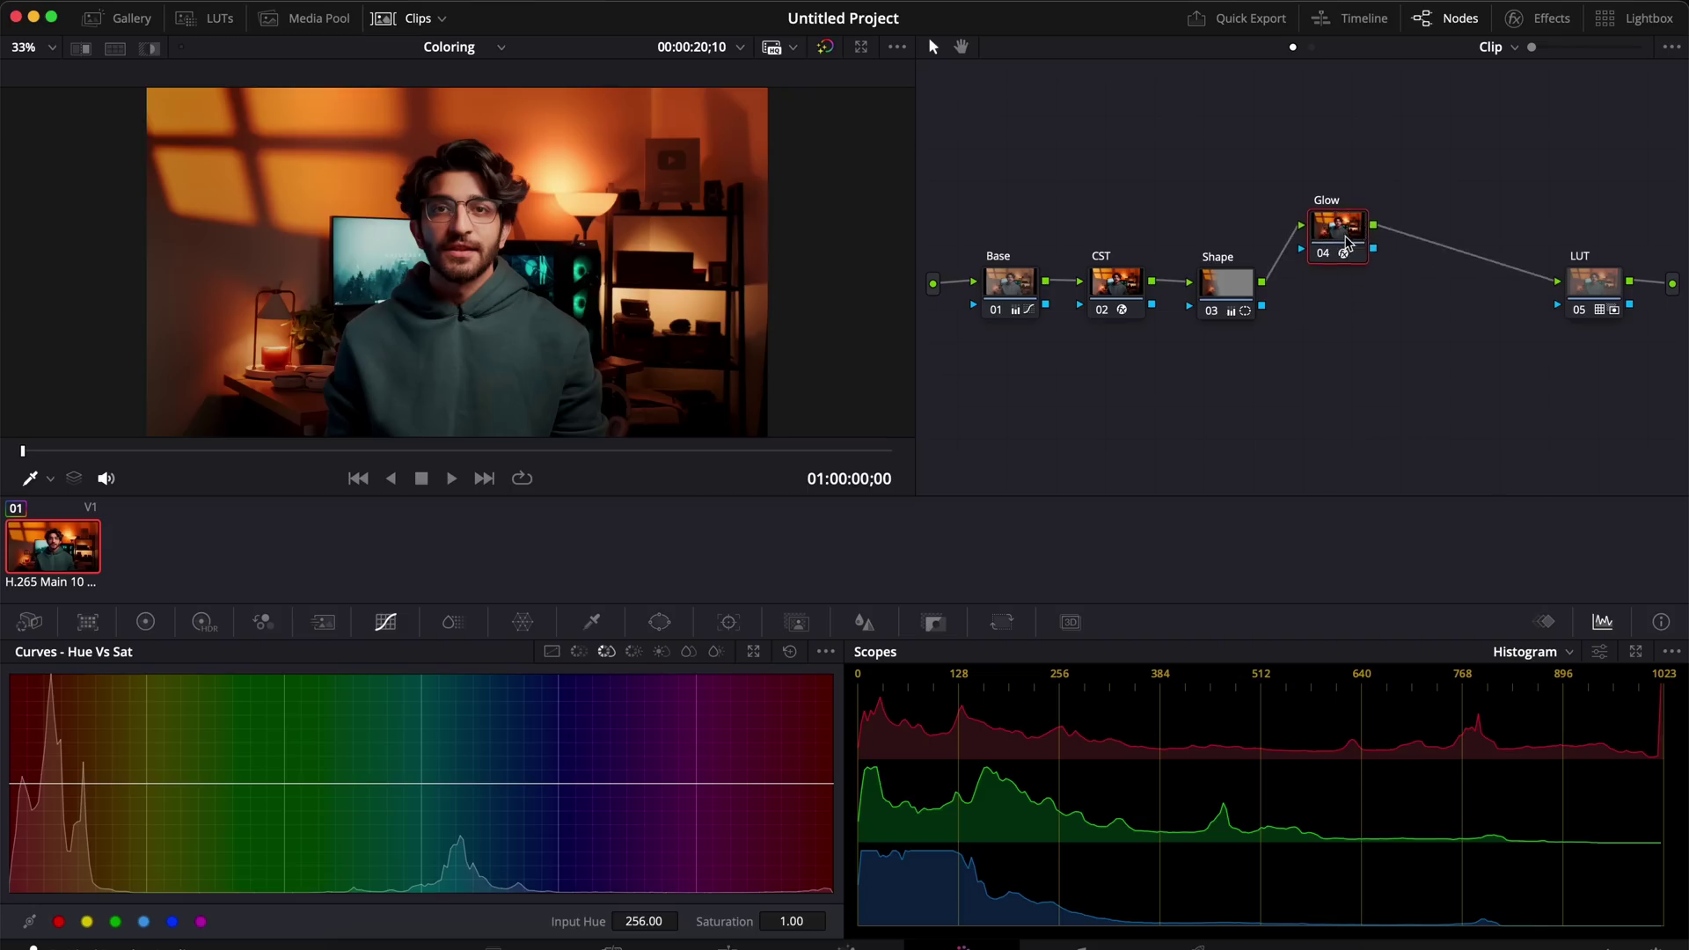
- Bring up the options menu for the Glow node in the node graph
{"action": "right_click", "coordinate": [1347, 242]}
- Add a parallel node beside Glow and name it Halation
{"action": "mouse_move", "coordinate": [1398, 336]}
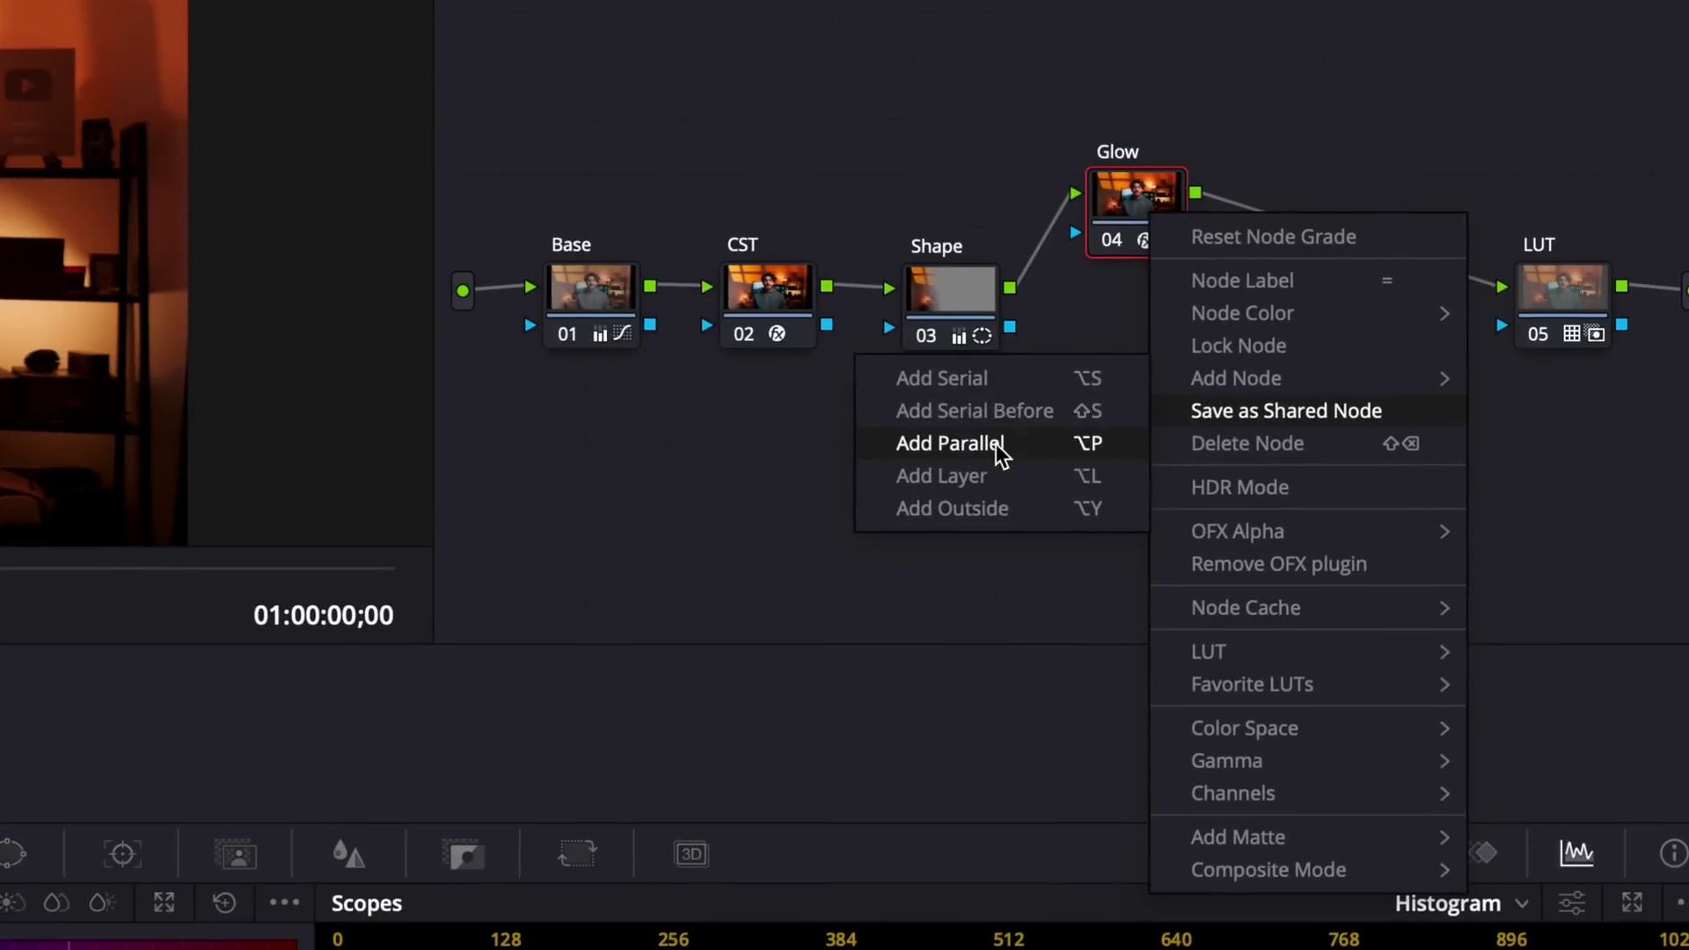
{"action": "left_click", "coordinate": [951, 443]}
{"action": "type", "text": "on"}
{"action": "key", "text": "Return"}
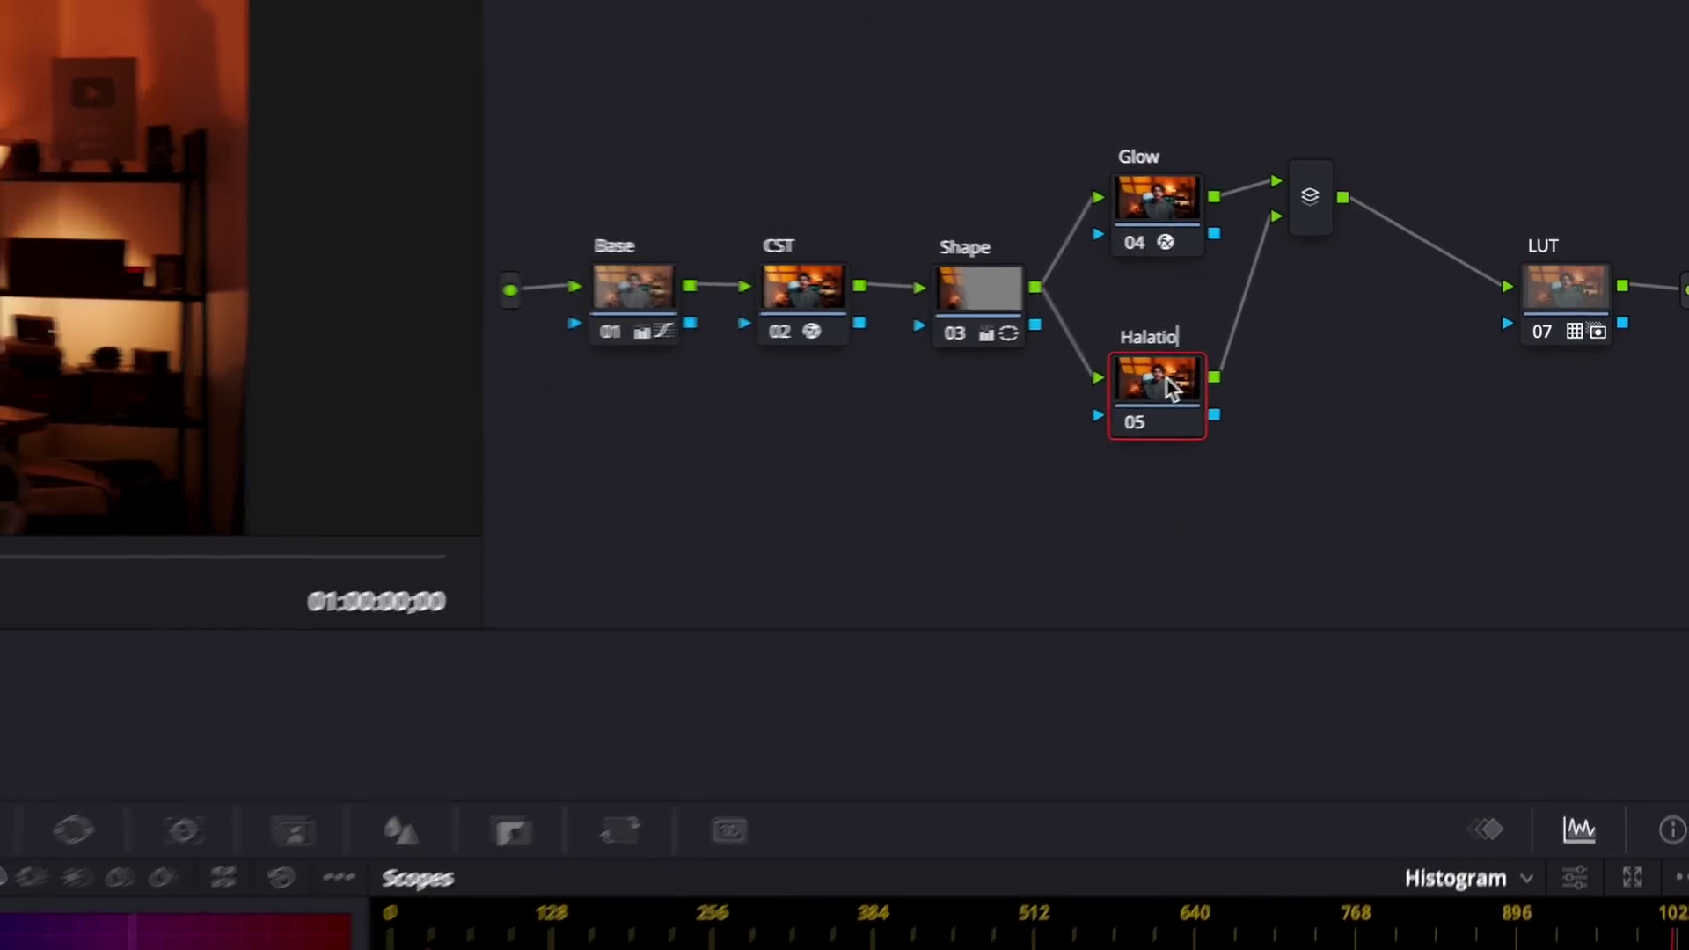
- Apply the Halation effect with Threshold 0.682 and much weaker Strength, then compare nodes
{"action": "left_click", "coordinate": [1538, 18]}
{"action": "type", "text": "HALA"}
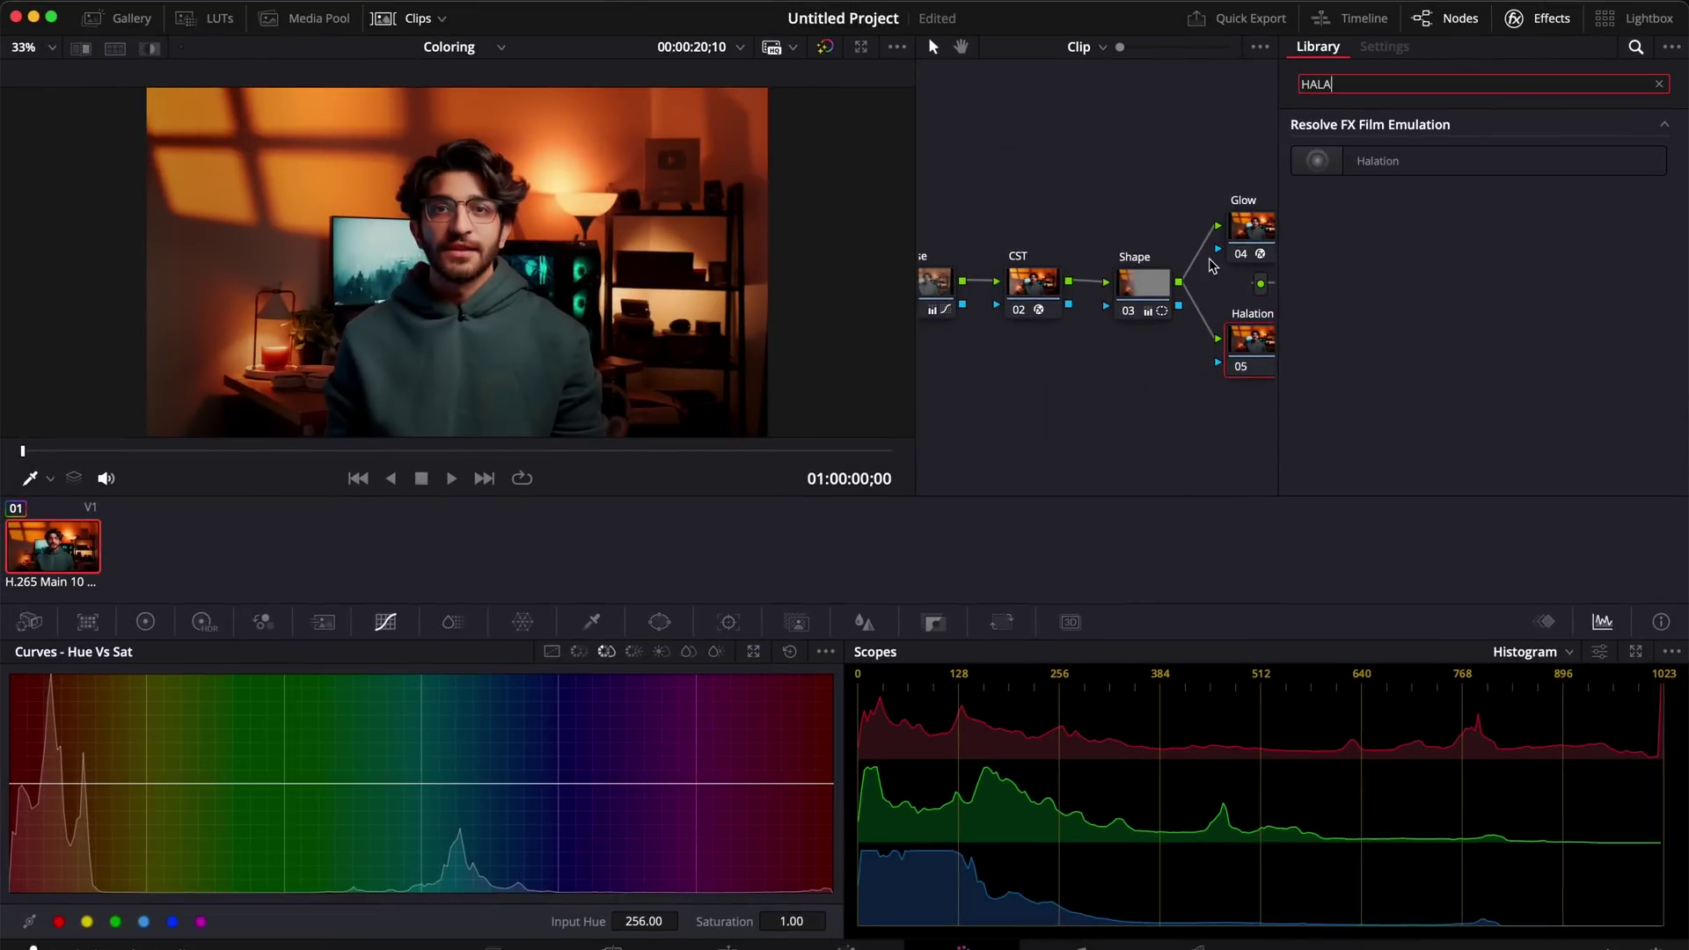
{"action": "left_click_drag", "start_coordinate": [1194, 338], "coordinate": [1194, 339]}
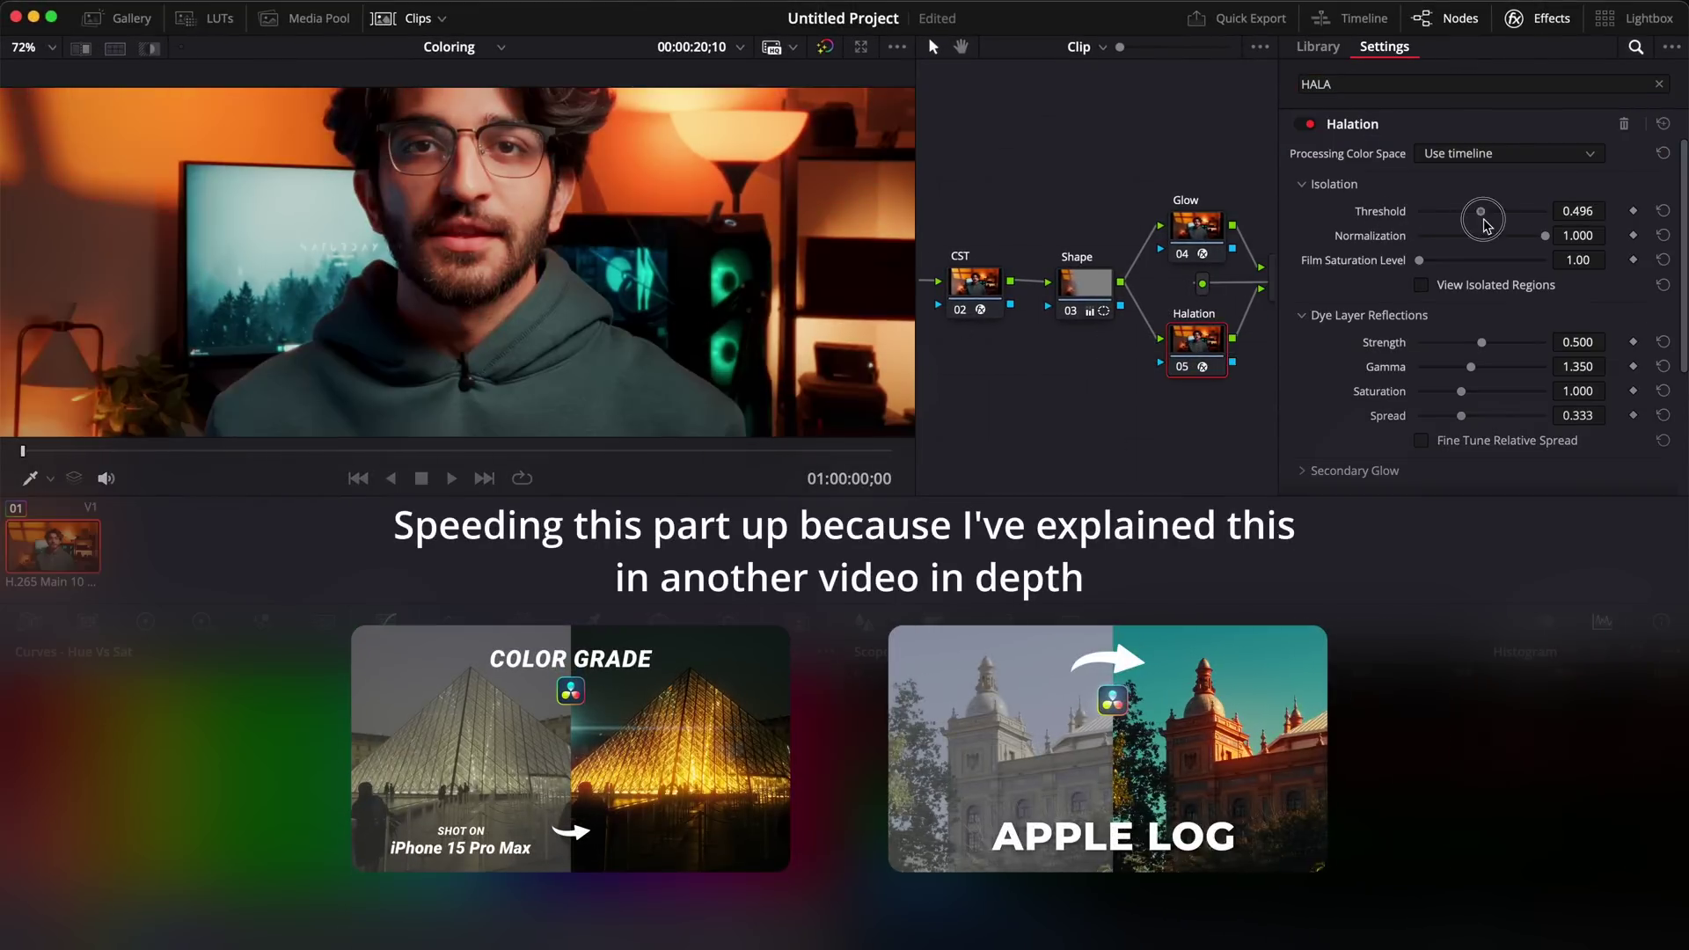
{"action": "left_click_drag", "start_coordinate": [1482, 212], "coordinate": [1506, 212]}
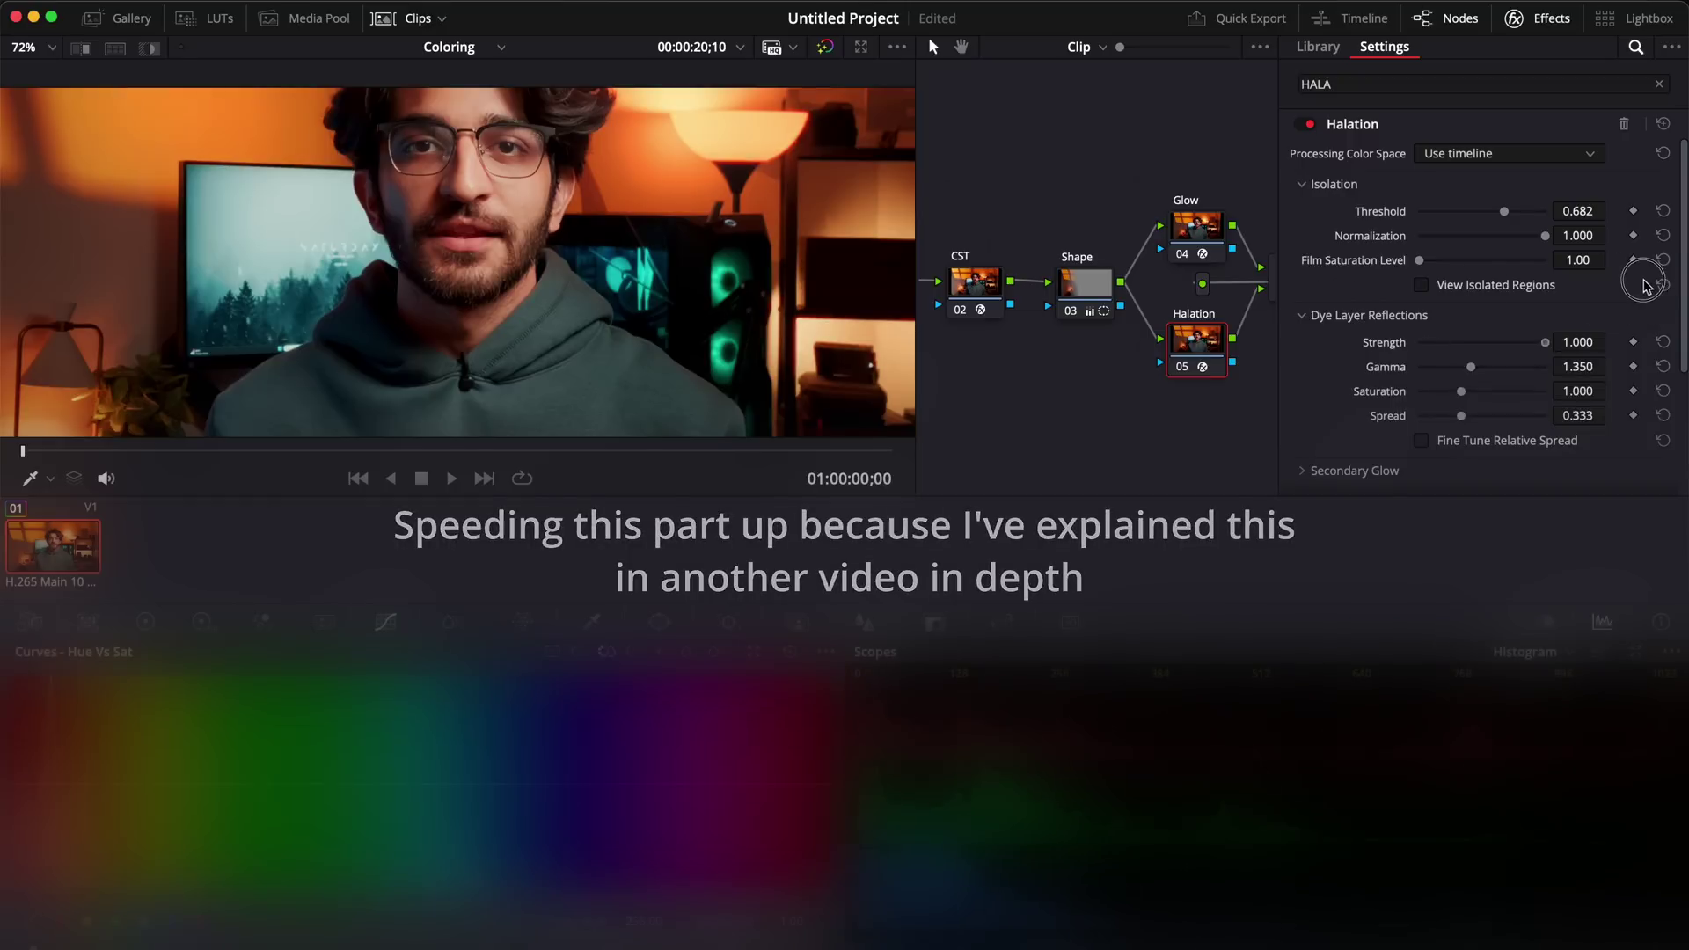
{"action": "left_click_drag", "start_coordinate": [1482, 342], "coordinate": [1424, 342]}
{"action": "key", "text": "shift+z"}
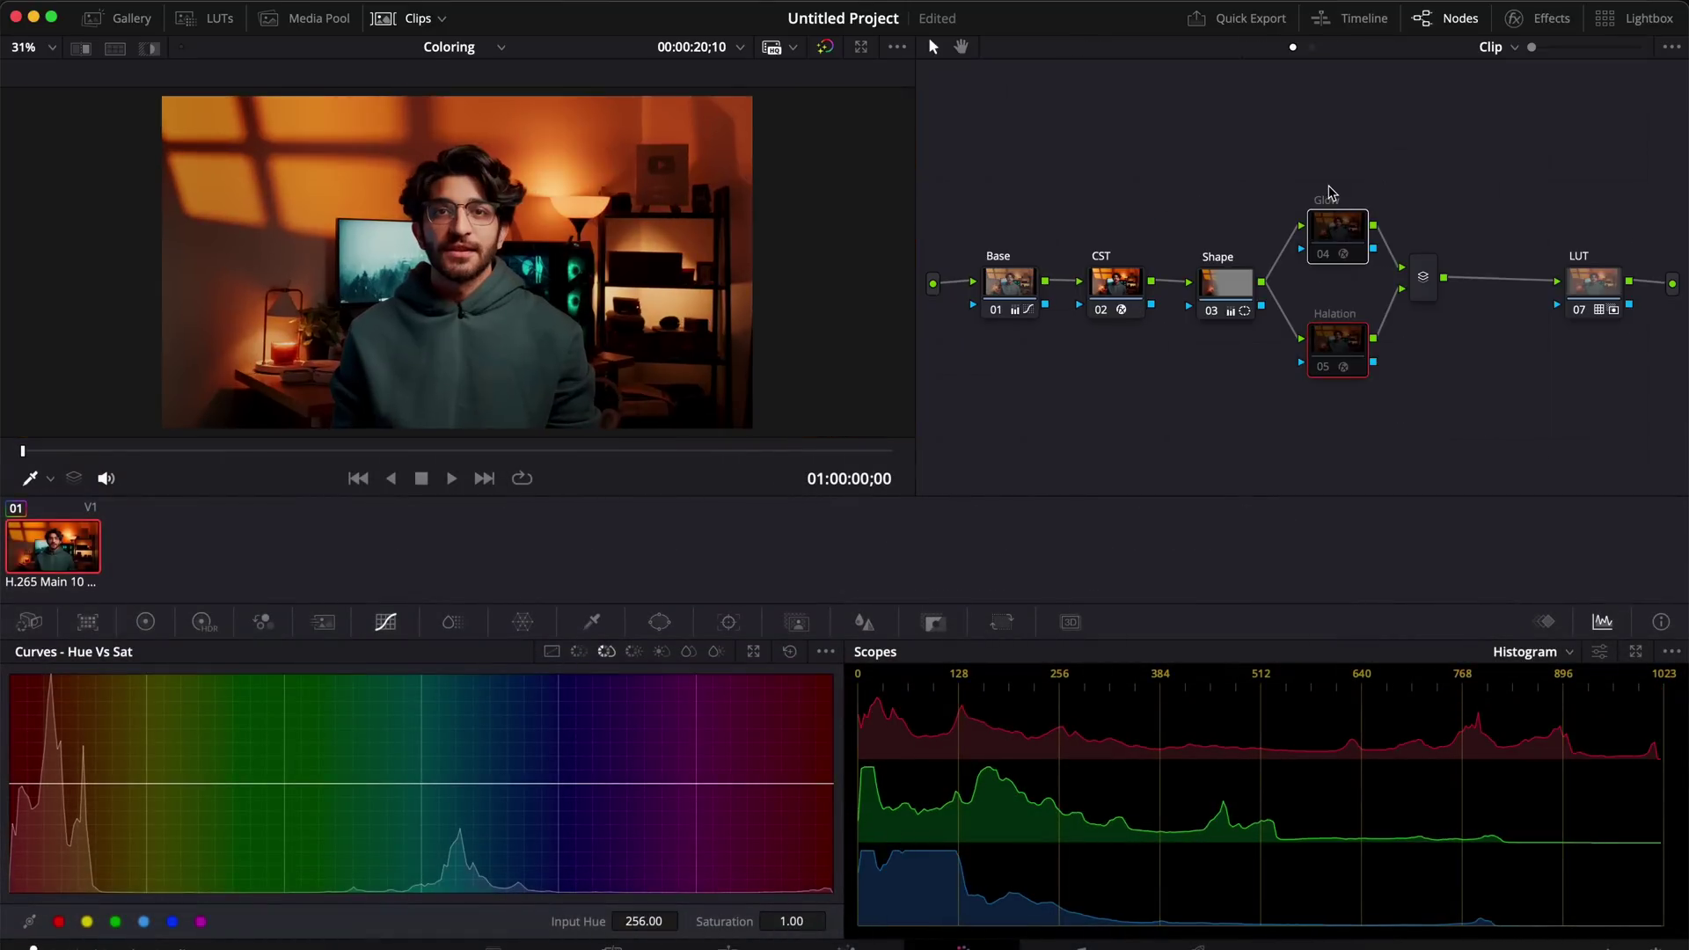
{"action": "key", "text": "ctrl+d"}
{"action": "key", "text": "ctrl+d"}
{"action": "key", "text": "ctrl+d"}
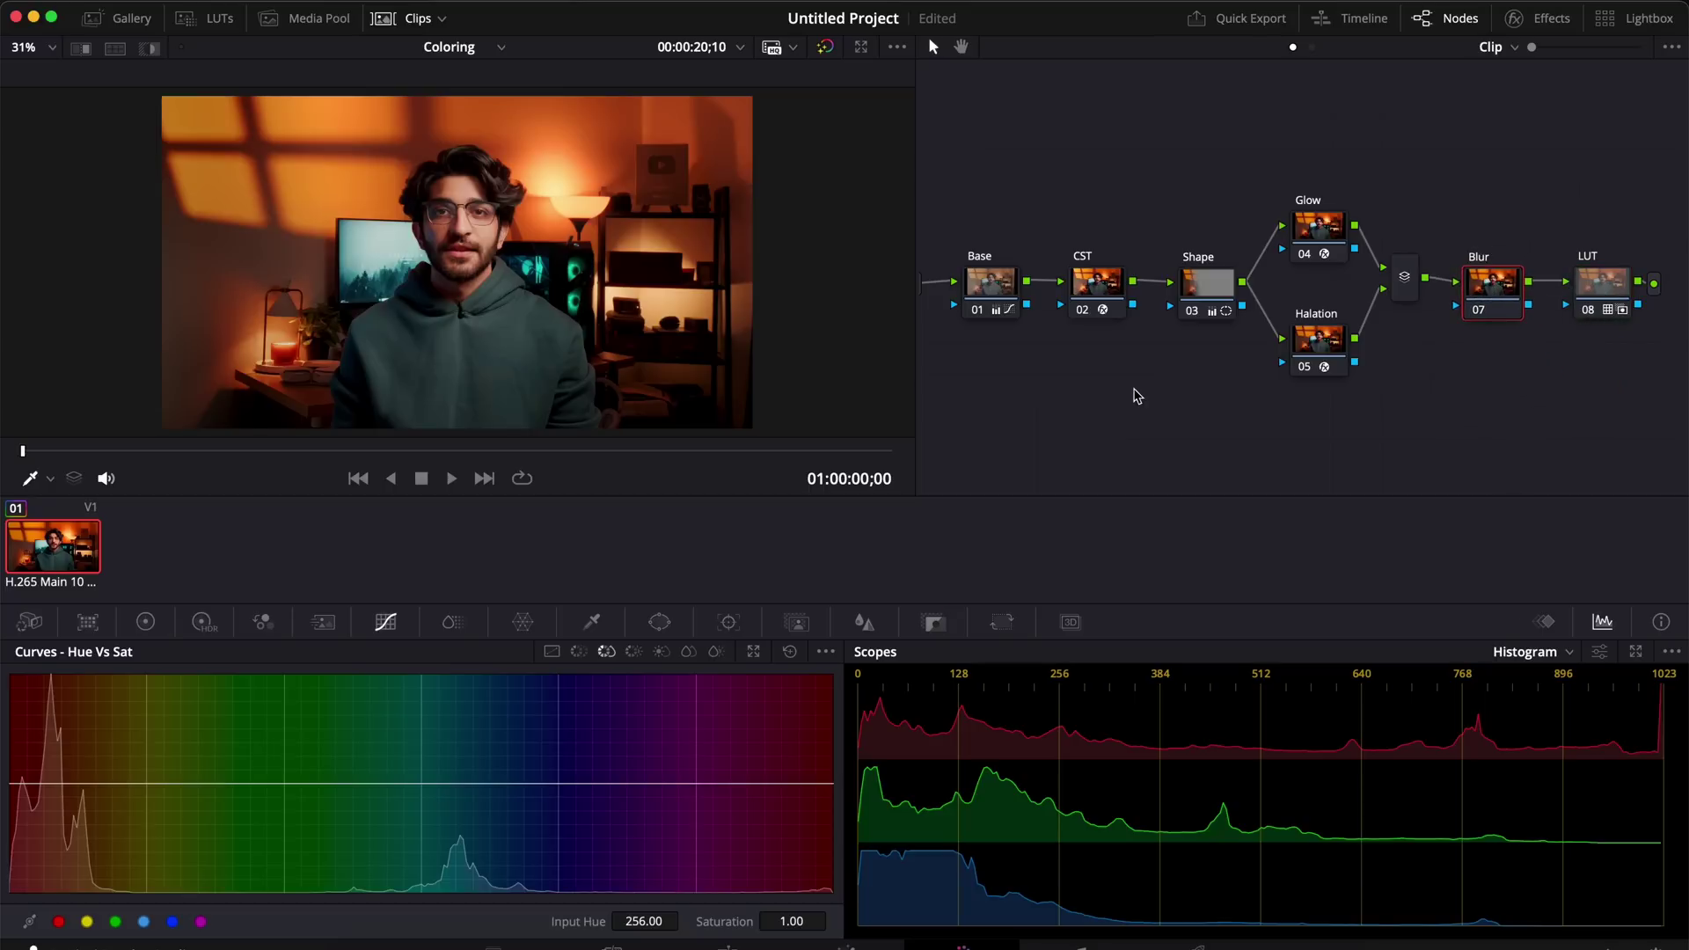
- Draw two Magic Mask object strokes over the presenter and preview the highlighted mask
{"action": "left_click", "coordinate": [796, 622]}
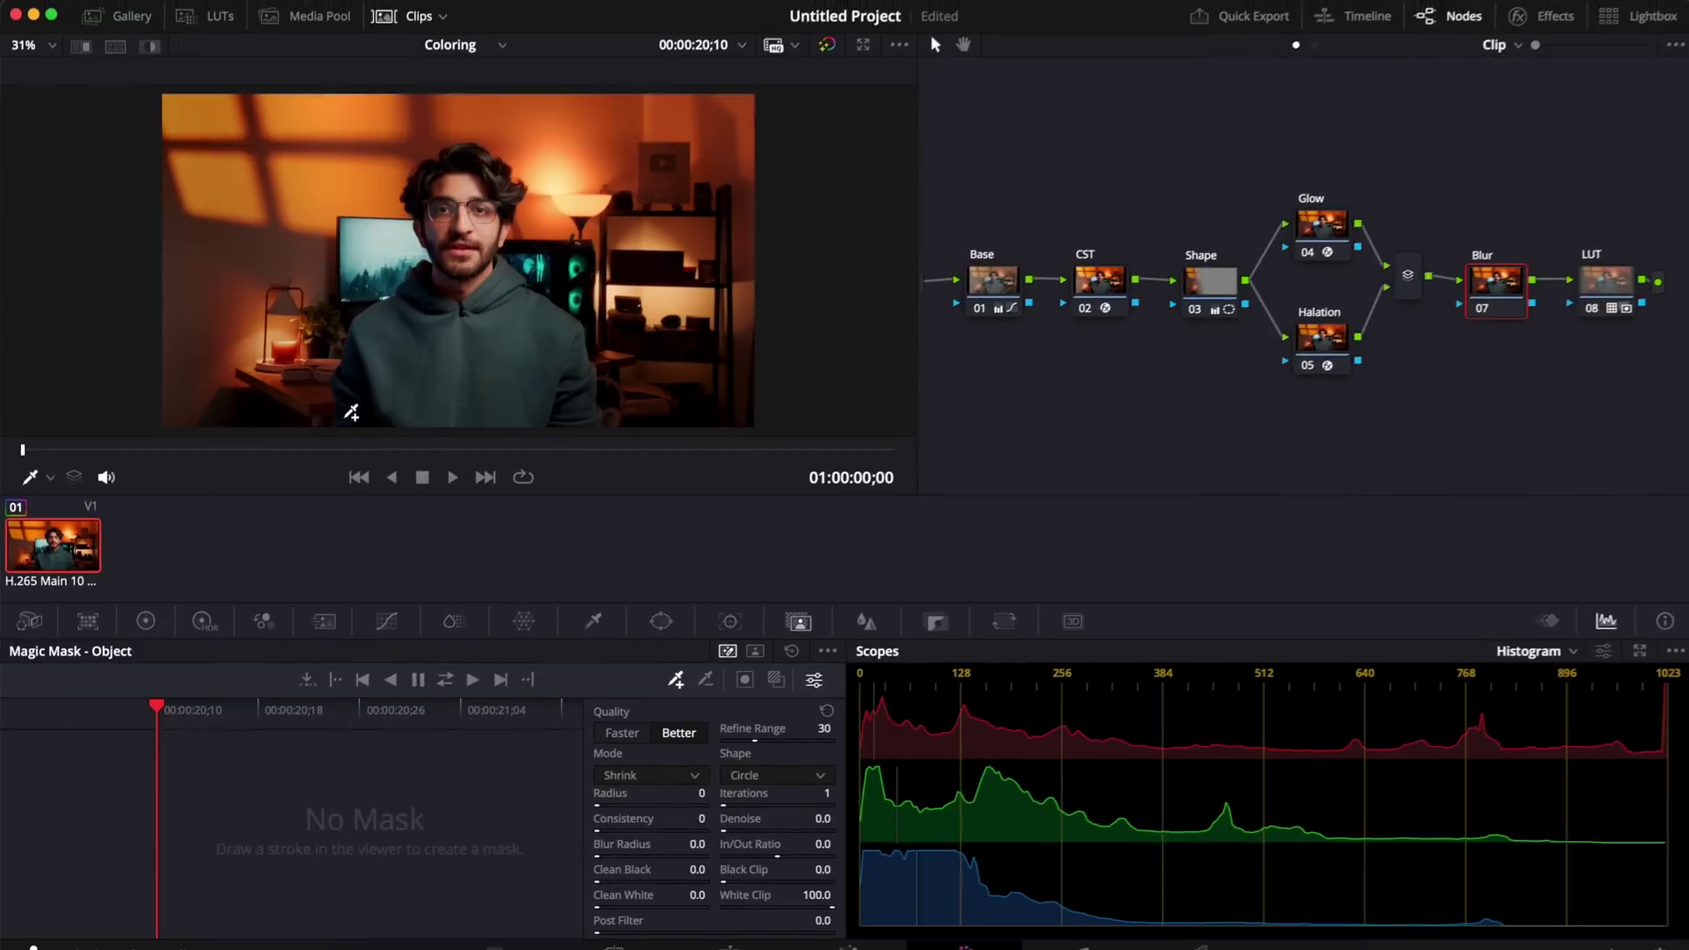
{"action": "left_click_drag", "start_coordinate": [343, 414], "coordinate": [426, 268]}
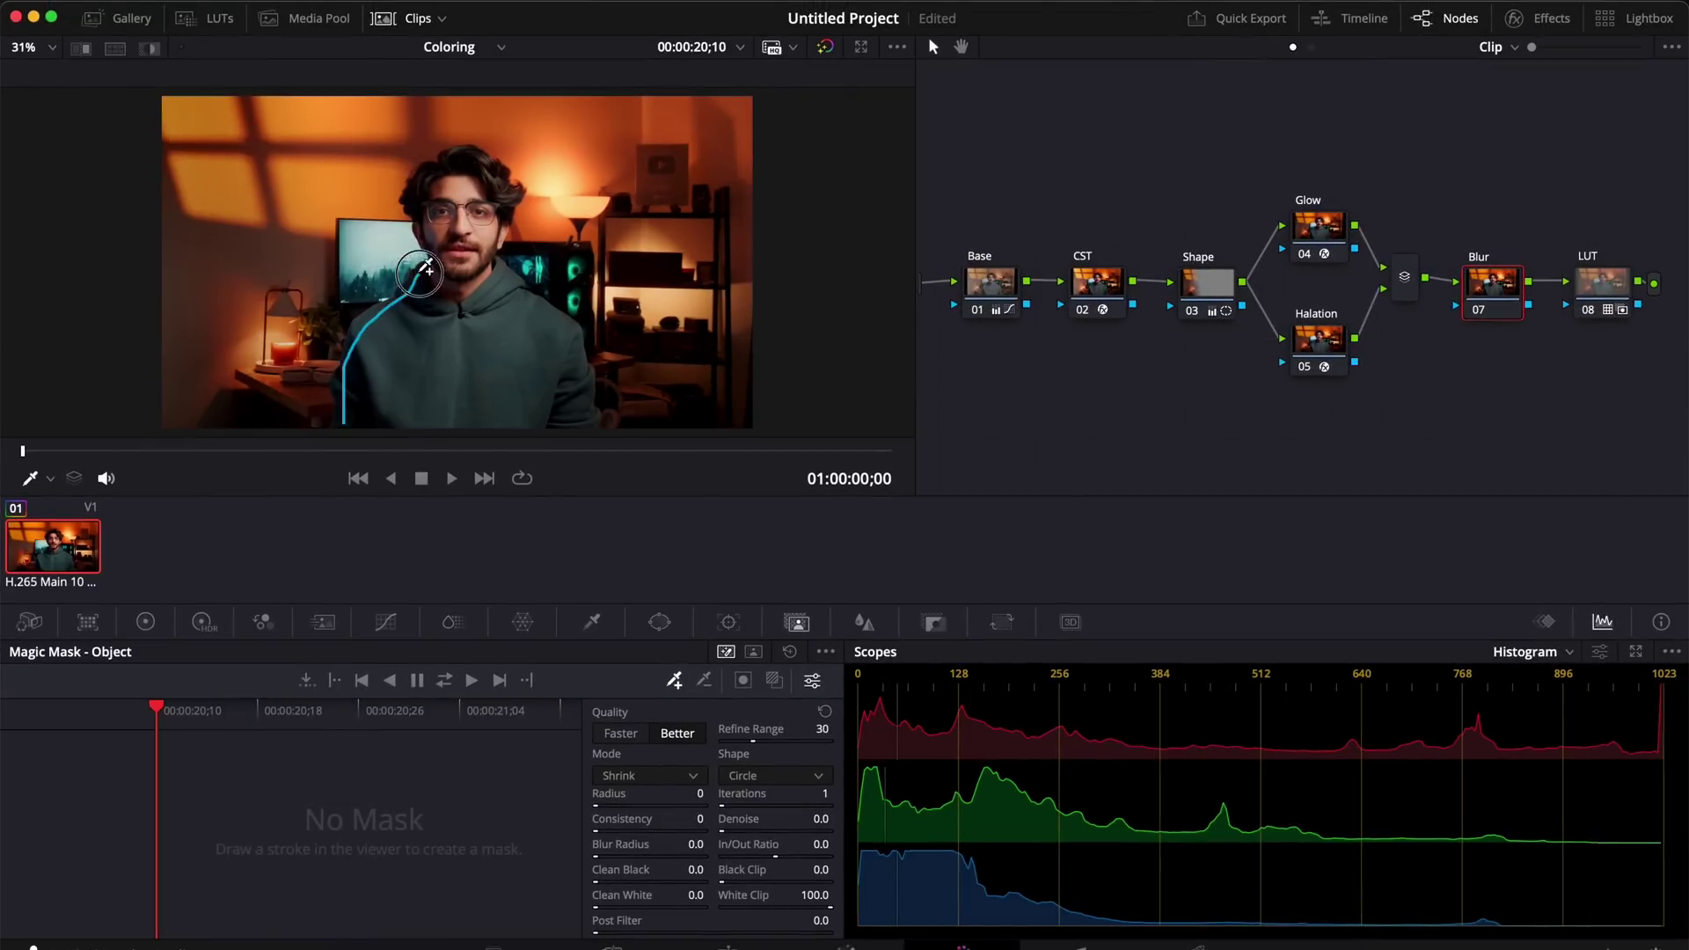
{"action": "left_click_drag", "start_coordinate": [583, 390], "coordinate": [591, 424]}
{"action": "left_click_drag", "start_coordinate": [319, 423], "coordinate": [320, 359]}
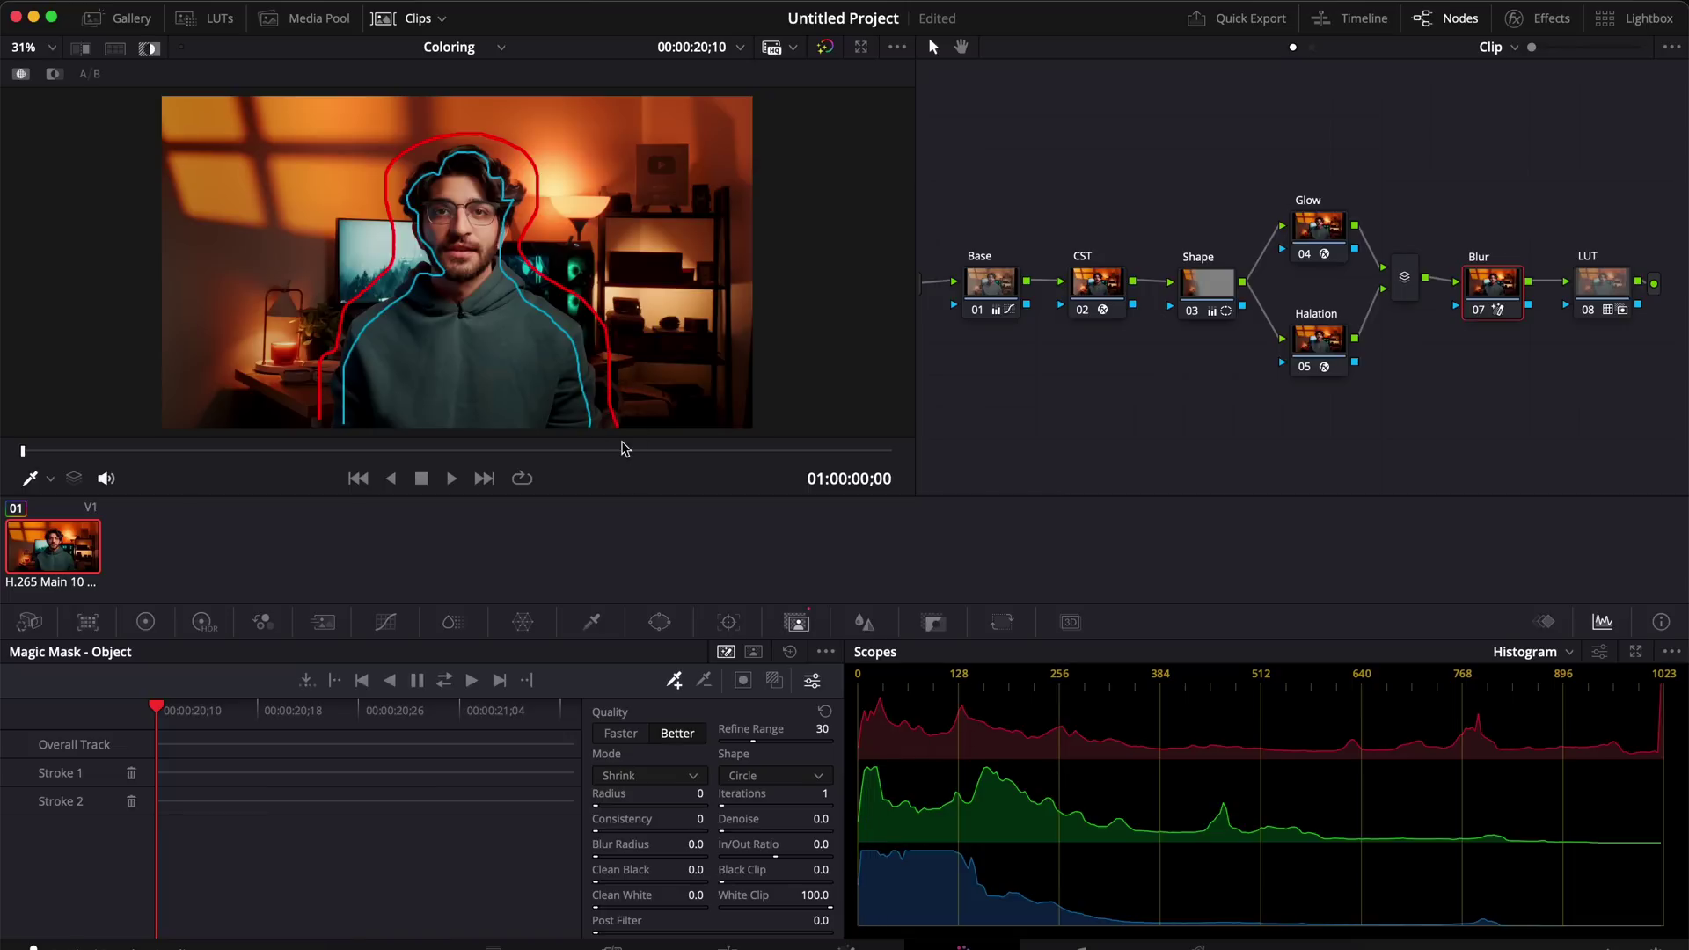
{"action": "key", "text": "shift+h"}
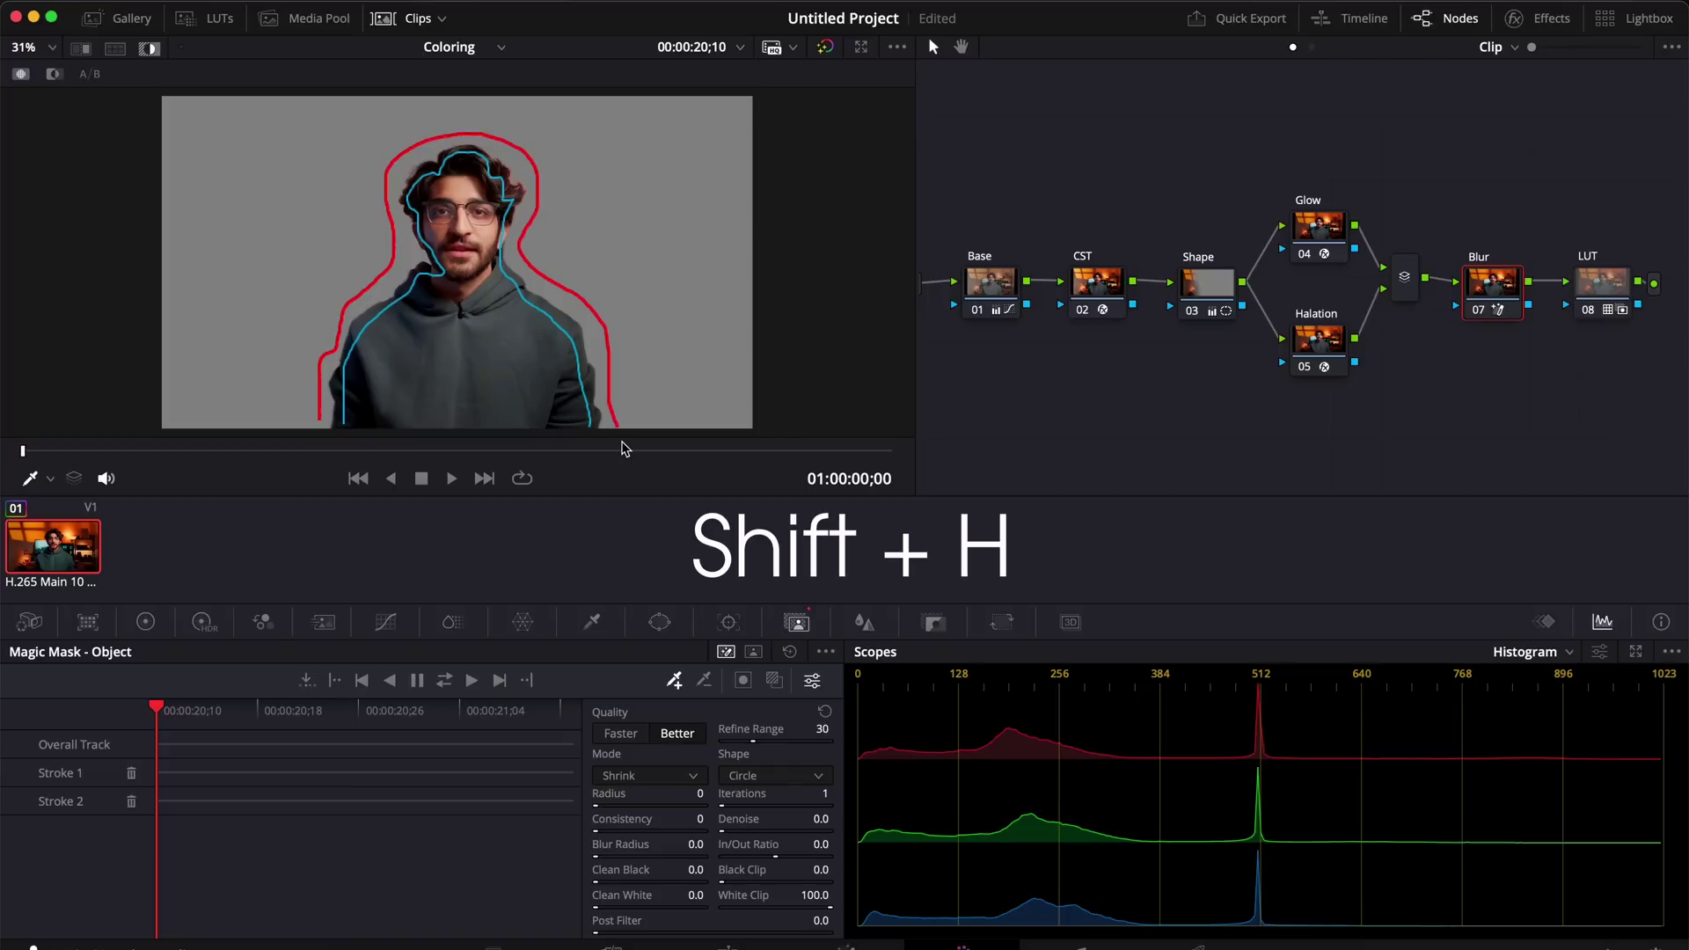
- Invert the presenter mask onto the background, track it through the clip, and hide the highlight
{"action": "left_click", "coordinate": [747, 687]}
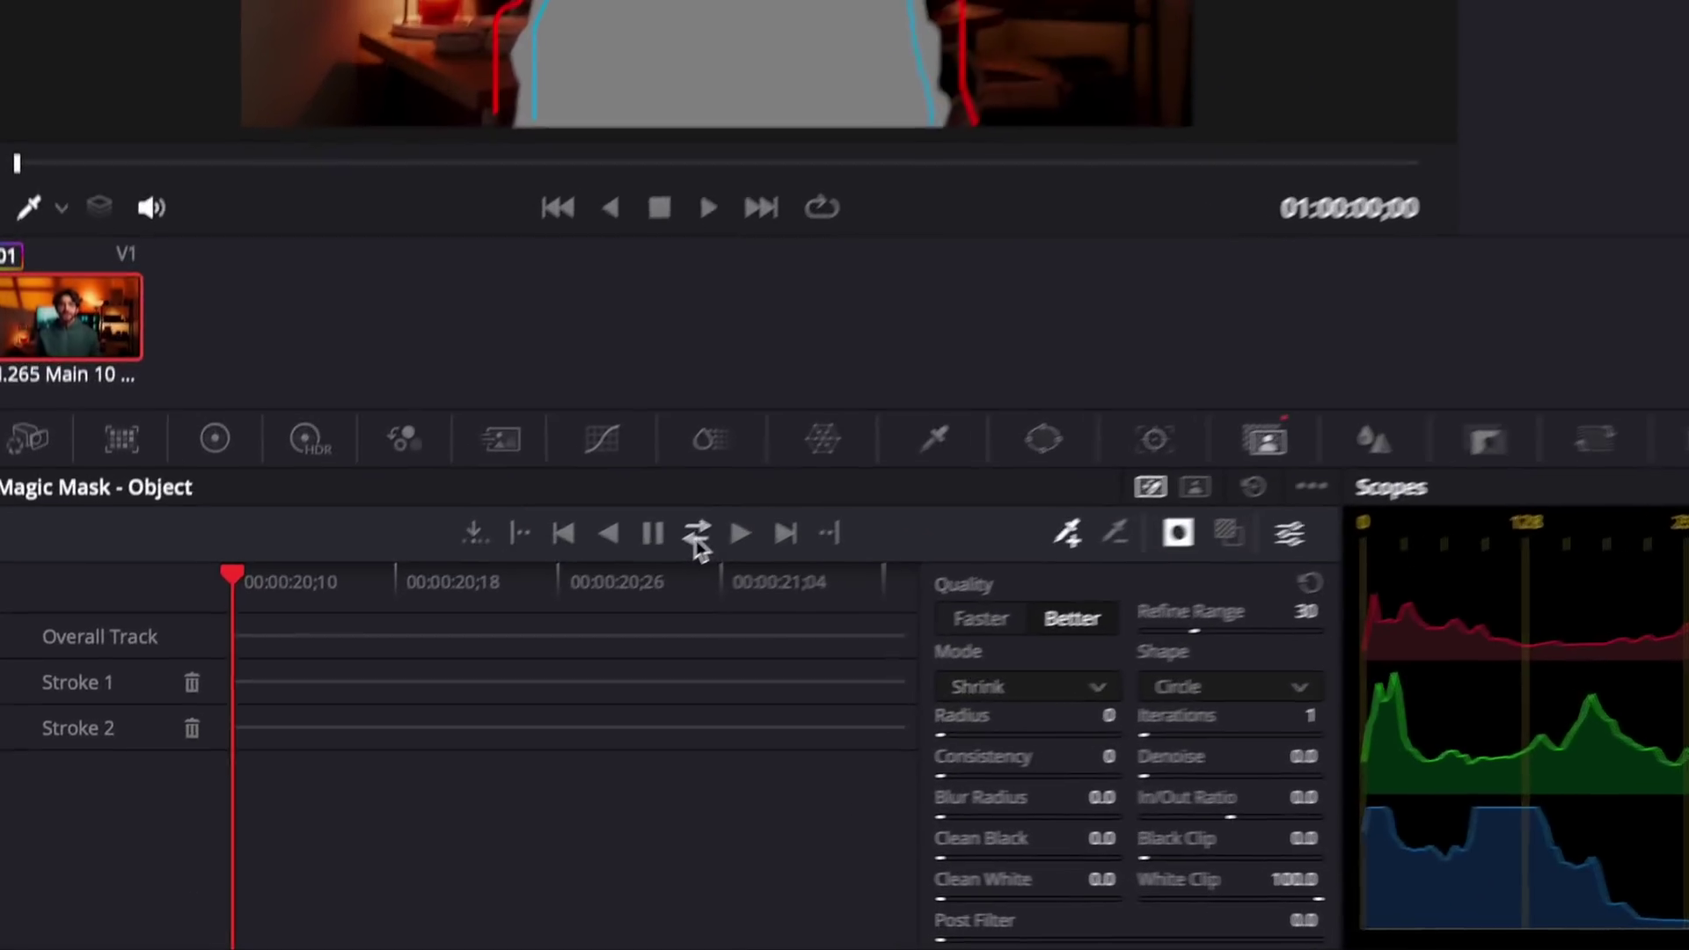
{"action": "left_click", "coordinate": [699, 544]}
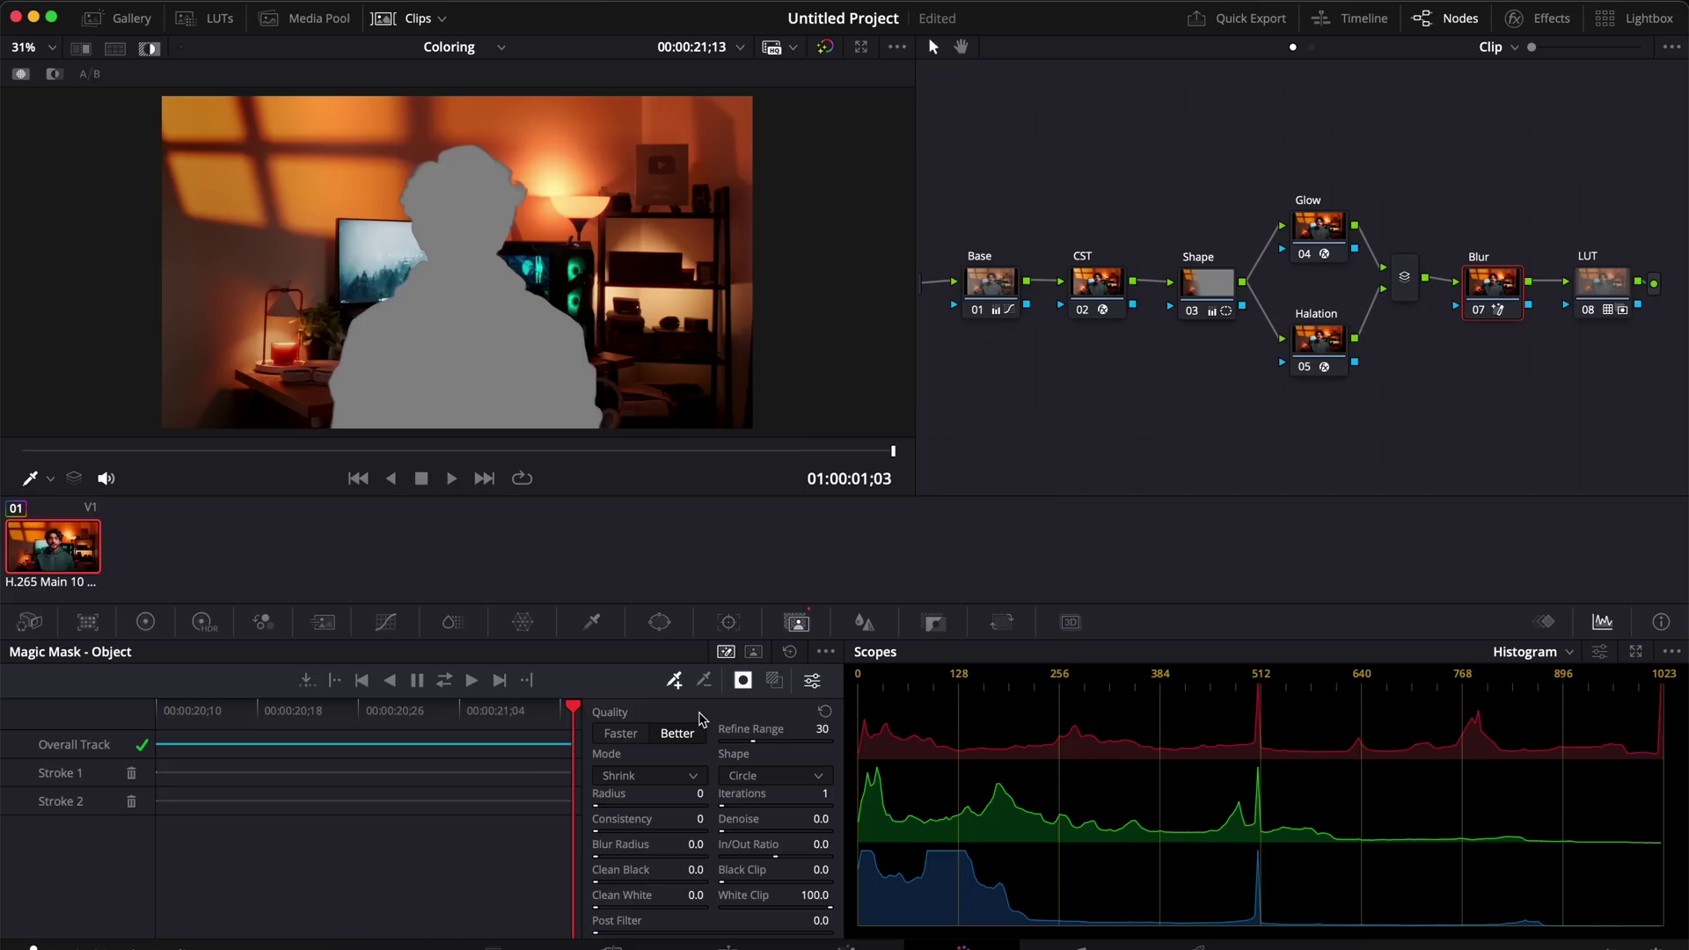
{"action": "key", "text": "shift+h"}
- Check the track, raise the linked blur radius to 1.17, and delete the Glow and Halation nodes
{"action": "left_click_drag", "start_coordinate": [126, 446], "coordinate": [903, 476]}
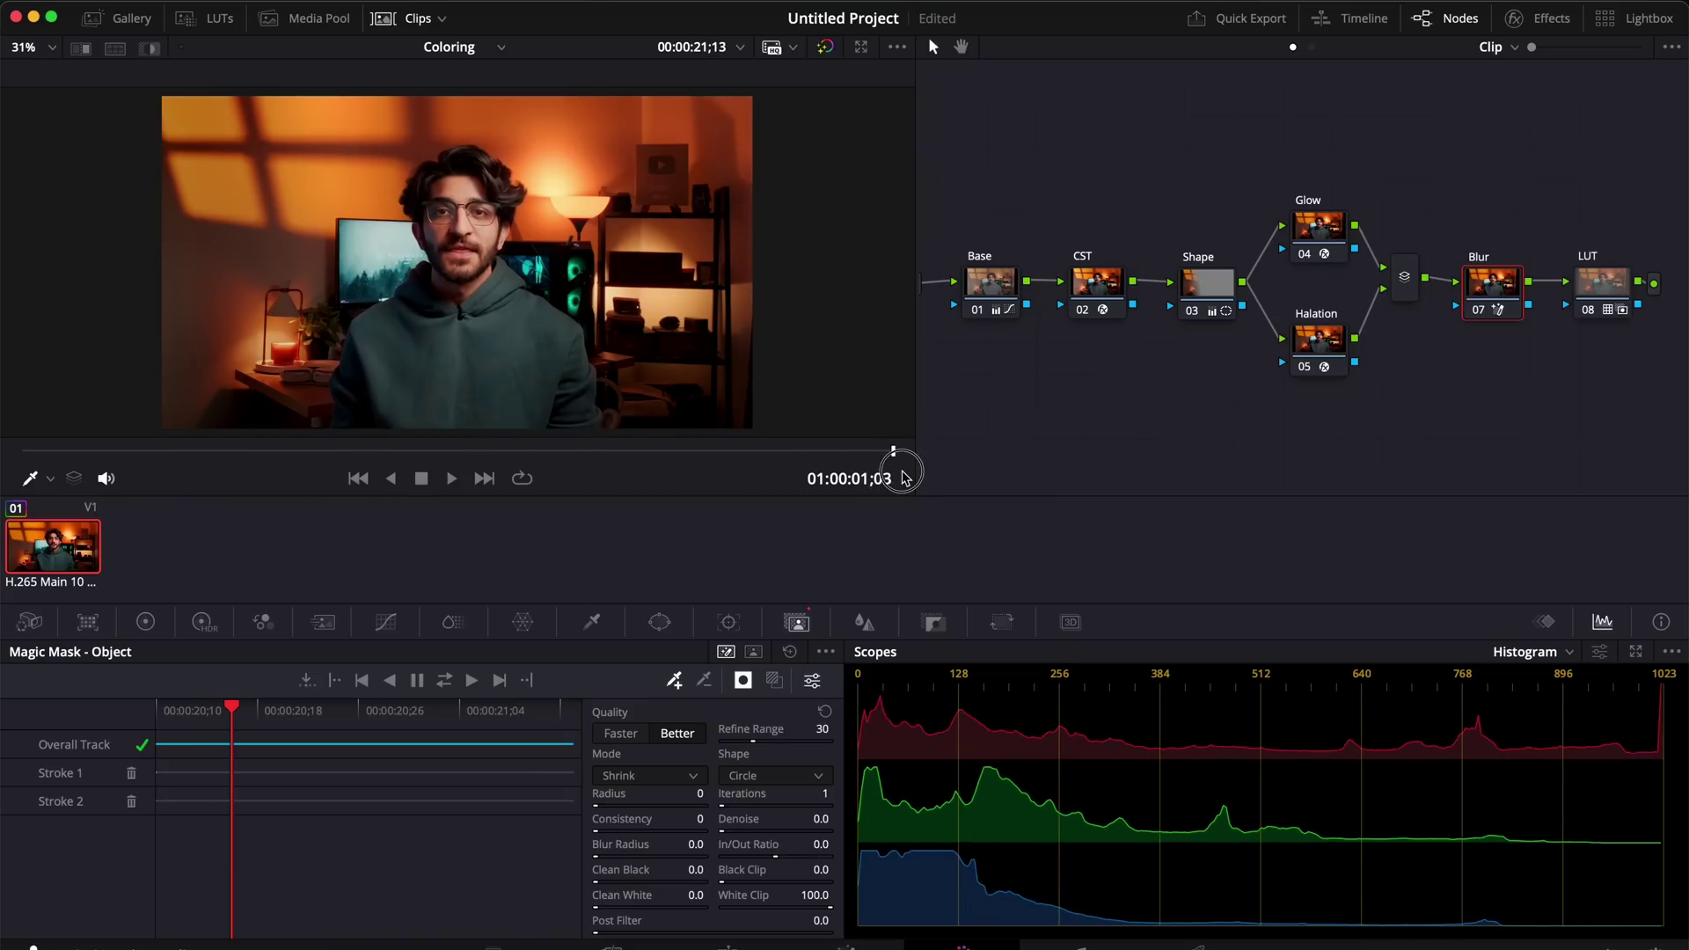
{"action": "left_click", "coordinate": [865, 622]}
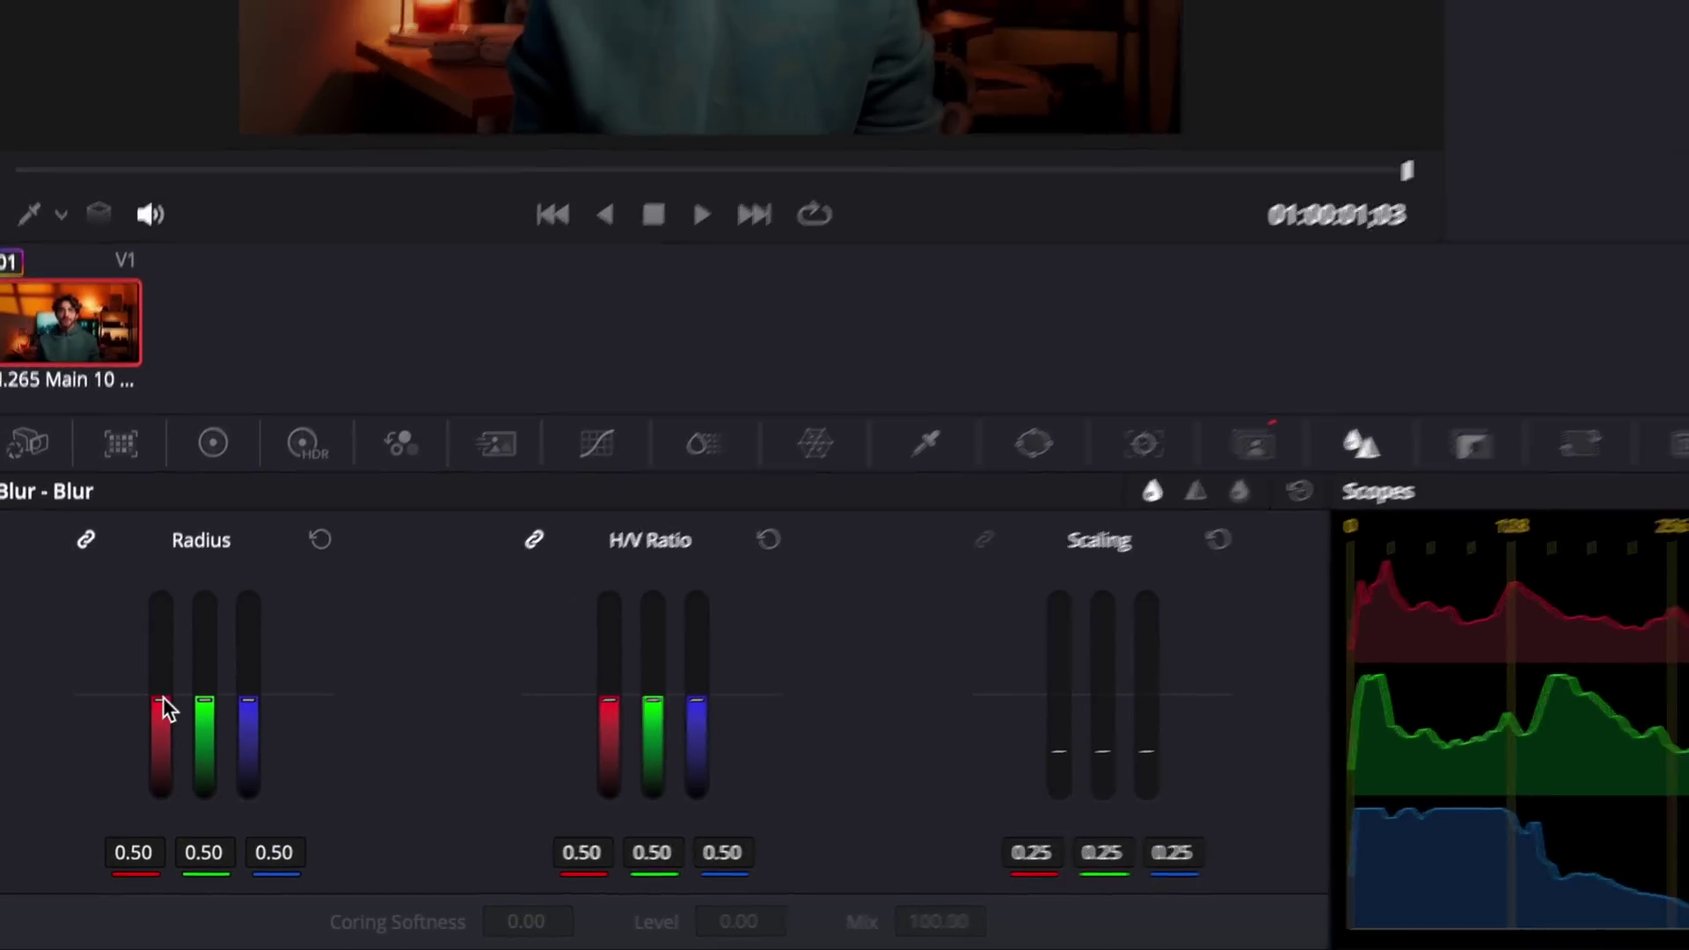
{"action": "left_click_drag", "start_coordinate": [167, 695], "coordinate": [172, 616]}
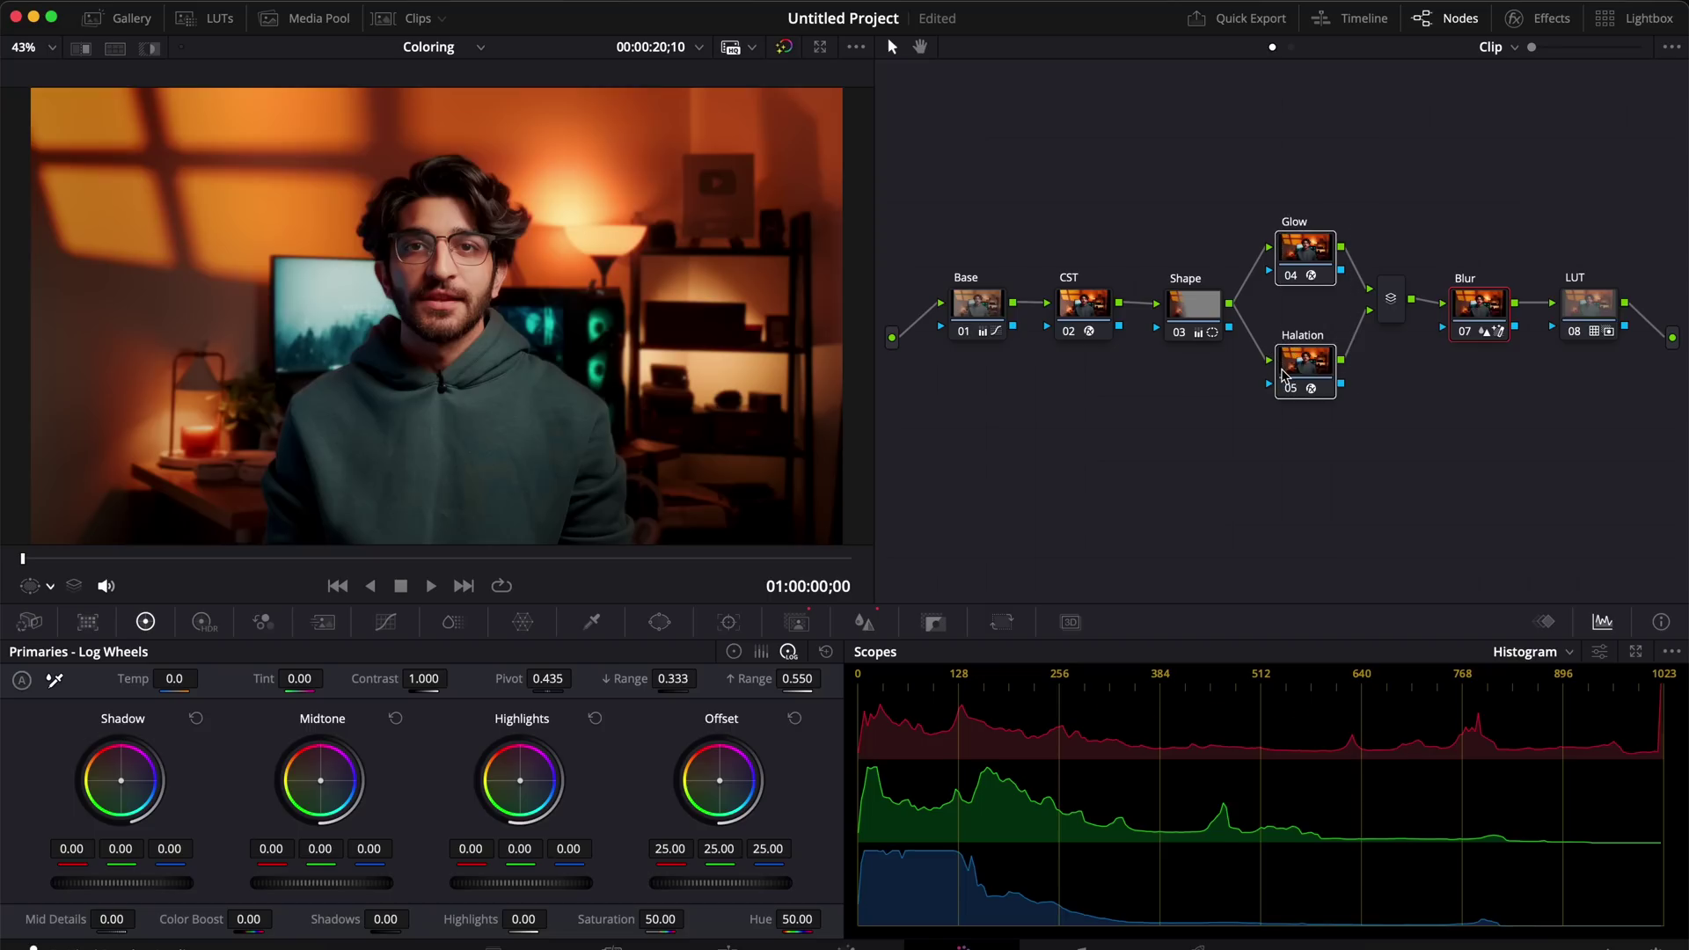
{"action": "key", "text": "Delete"}
- Add a serial node after Blur and apply Film Look Creator to it
{"action": "left_click_drag", "start_coordinate": [1475, 309], "coordinate": [1300, 309]}
{"action": "key", "text": "alt+s"}
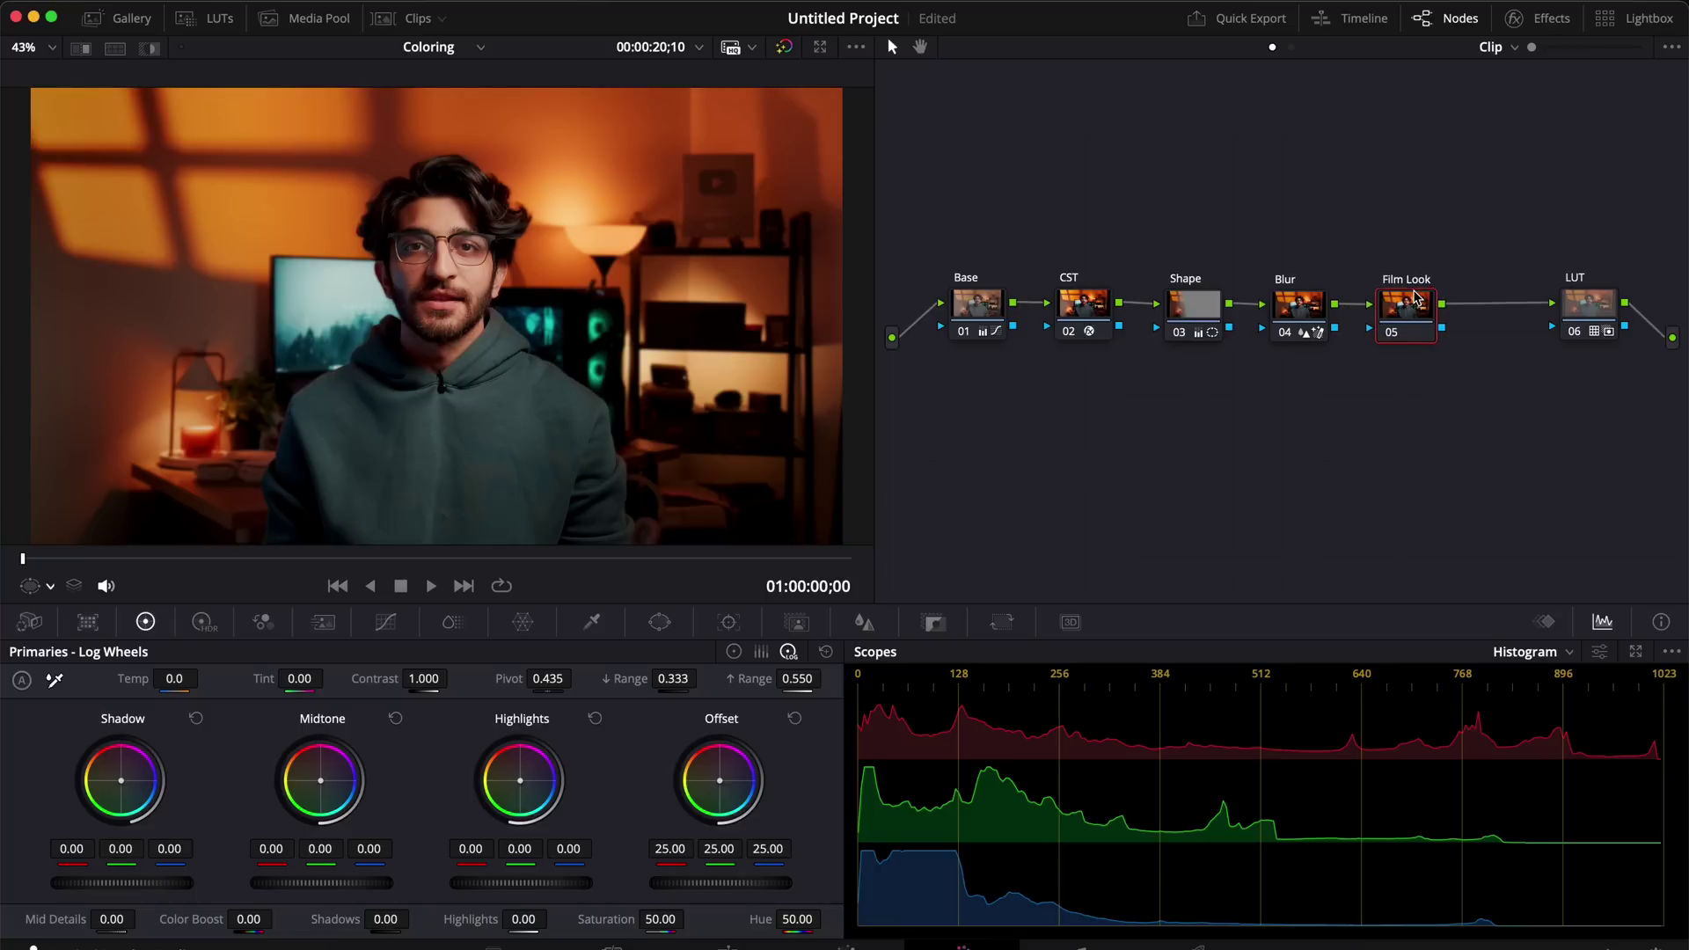
{"action": "left_click", "coordinate": [1539, 18]}
{"action": "double_click", "coordinate": [1469, 88]}
{"action": "type", "text": "film "}
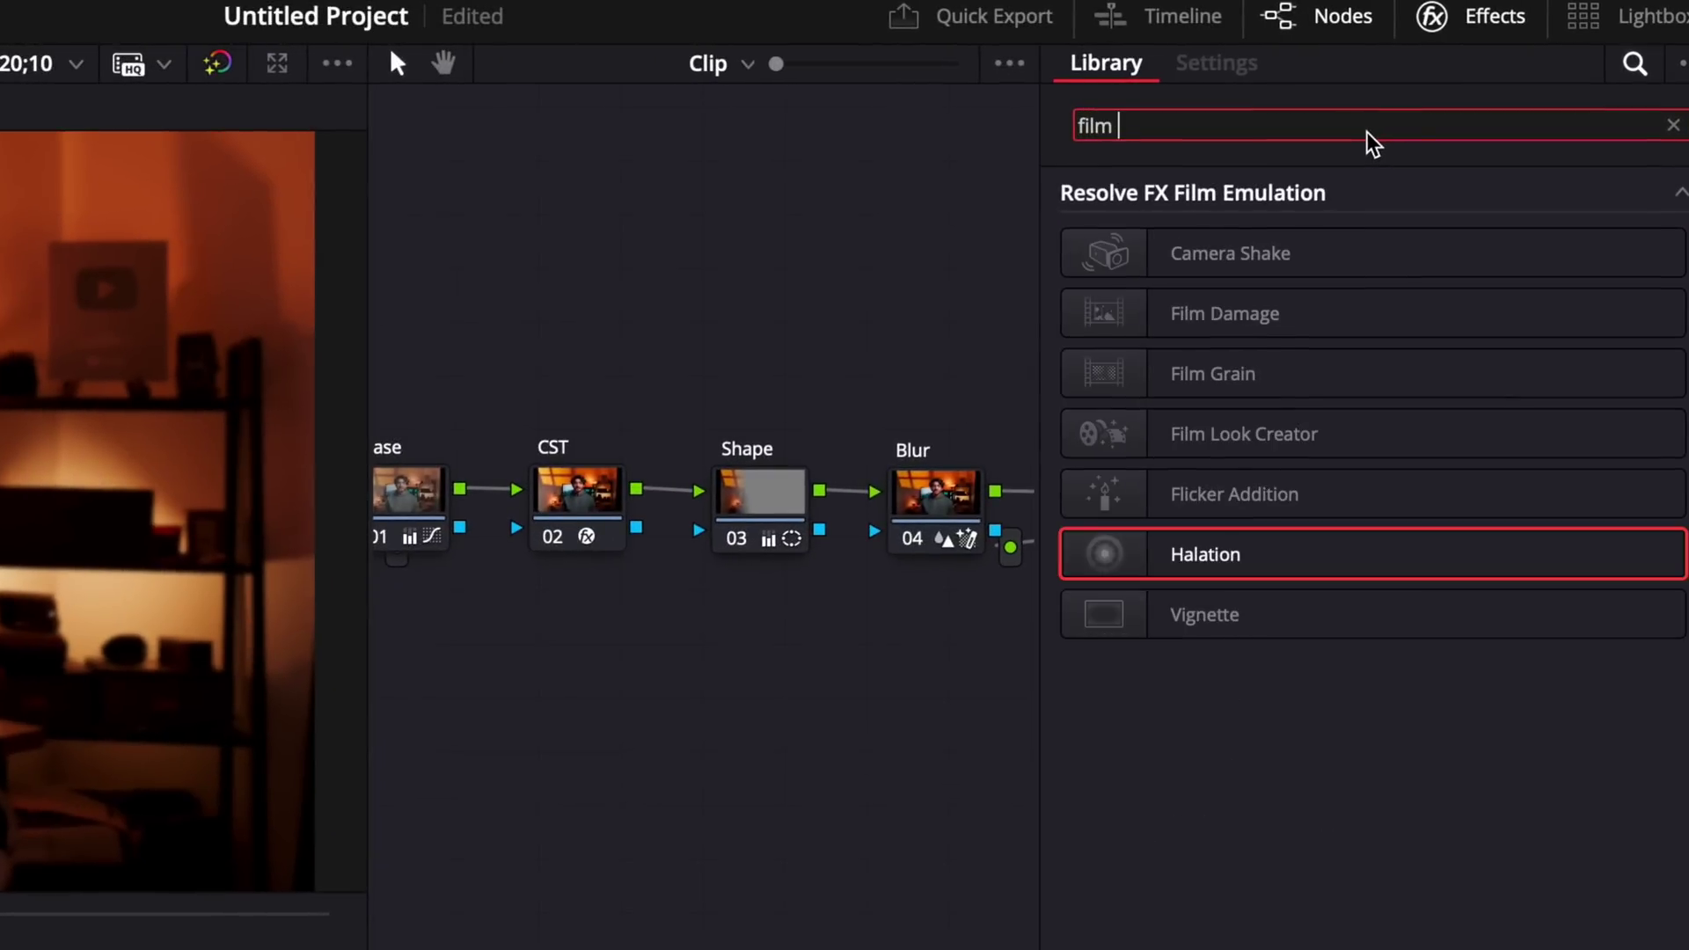
{"action": "type", "text": "look"}
{"action": "left_click_drag", "start_coordinate": [1108, 254], "coordinate": [1131, 343]}
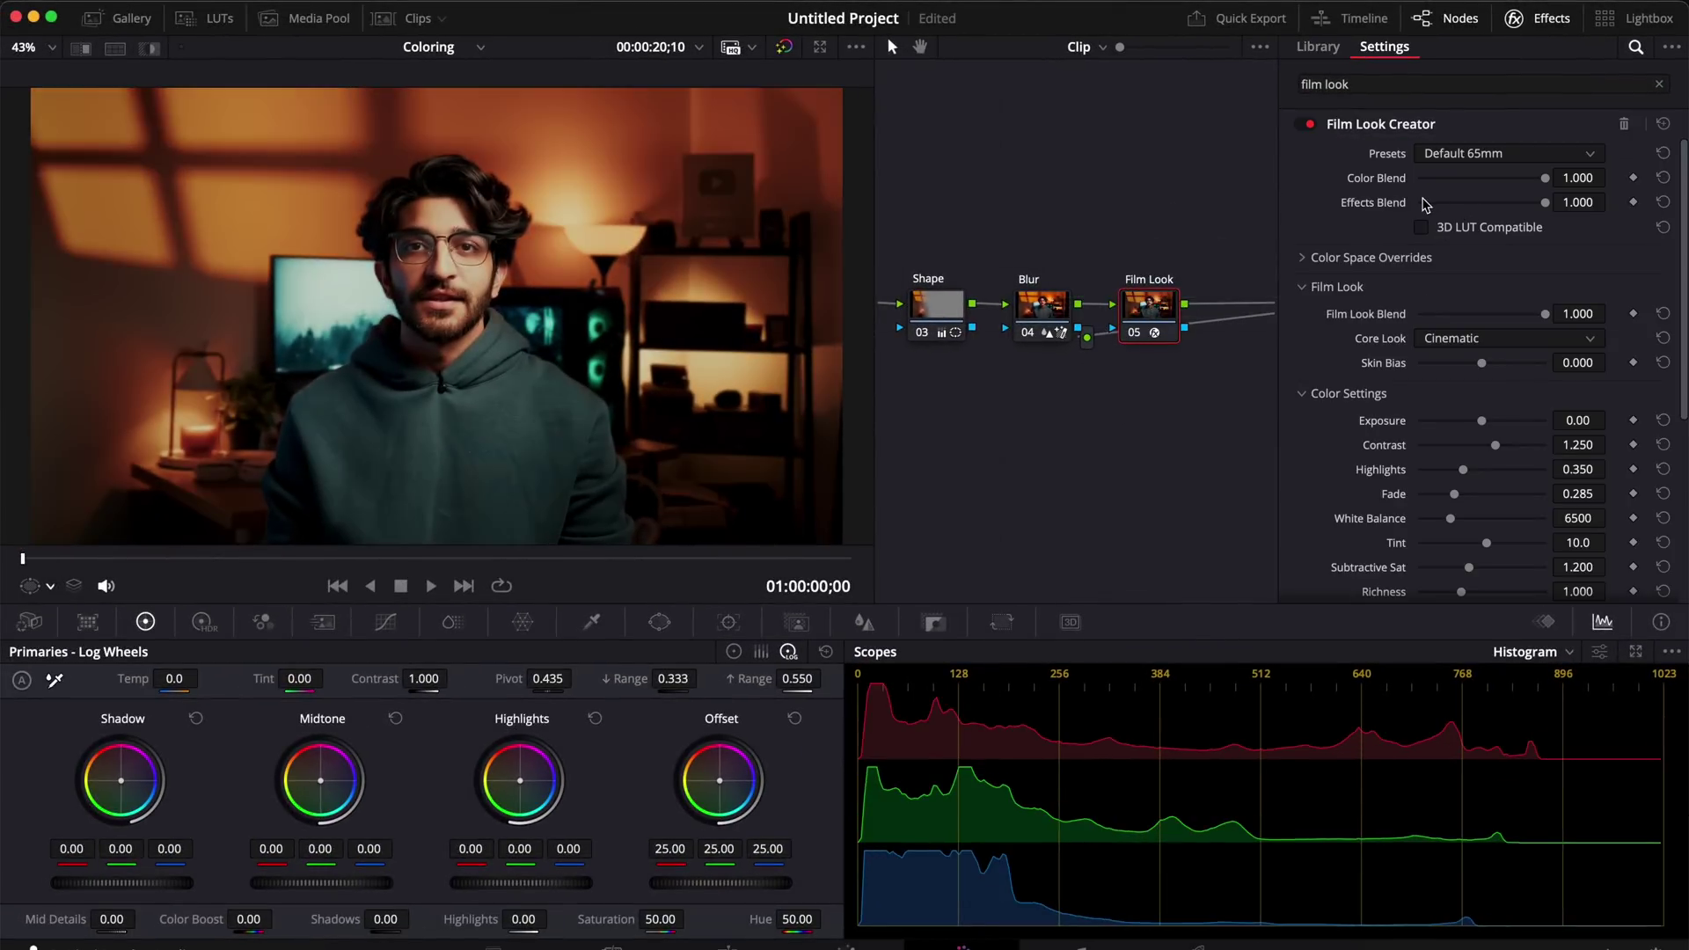
- Choose the Default 35mm preset, blend 0.5, contrast 0.998 and fade 0.279
{"action": "left_click", "coordinate": [1442, 156]}
{"action": "left_click", "coordinate": [1453, 201]}
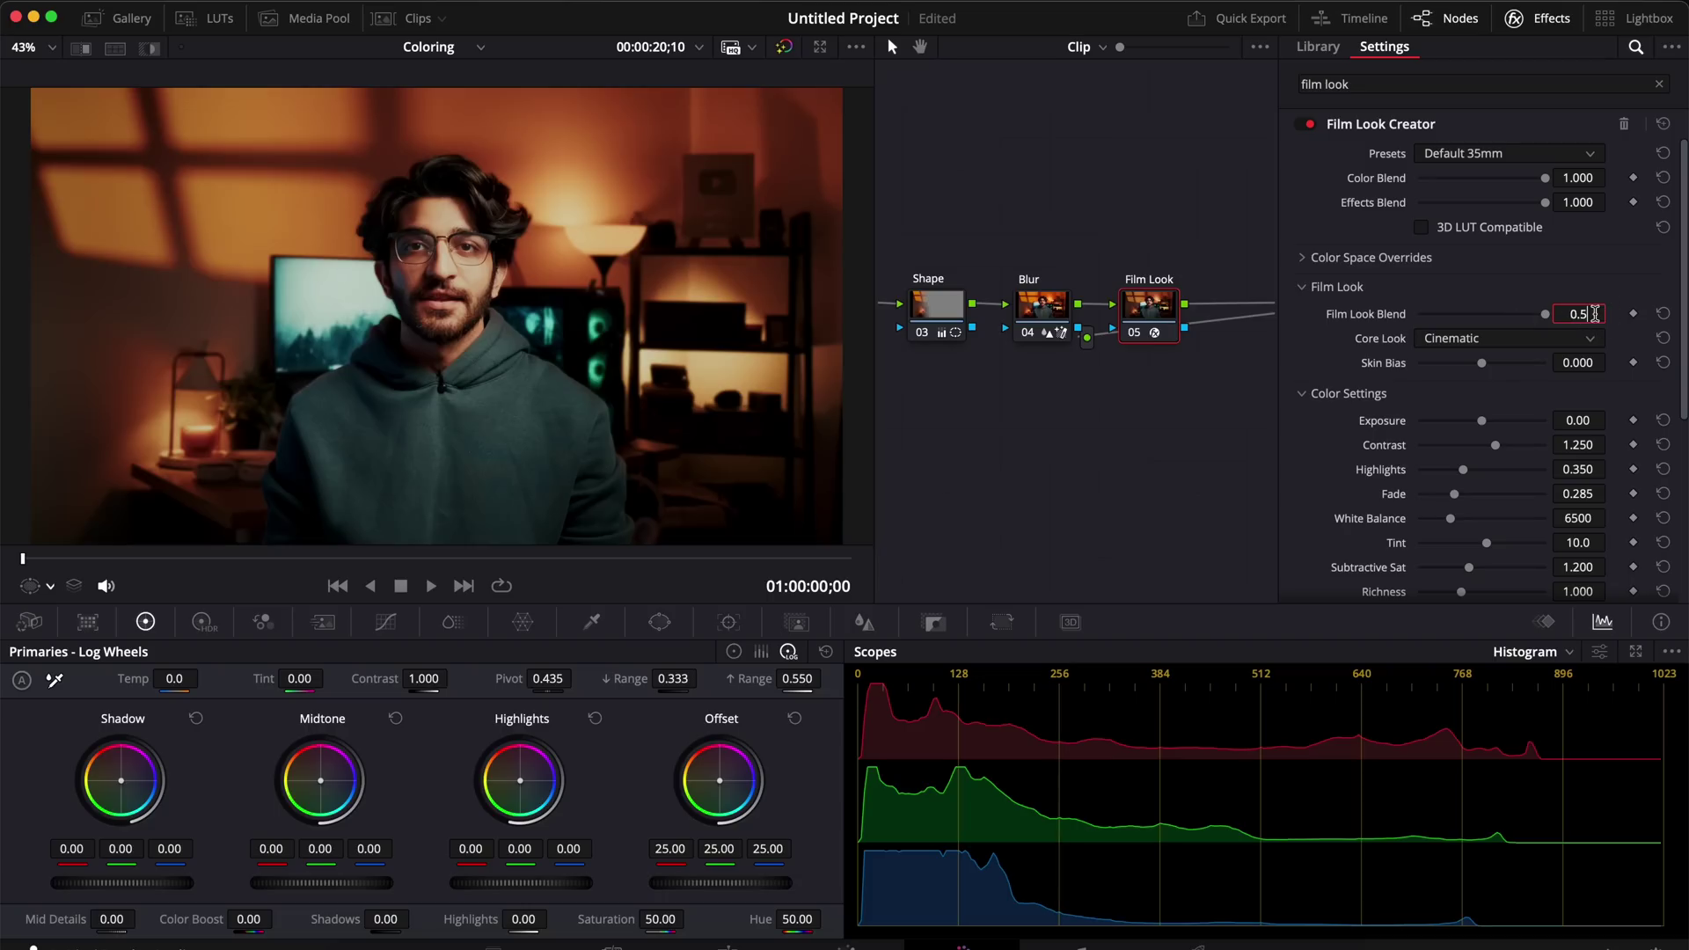
{"action": "key", "text": "Return"}
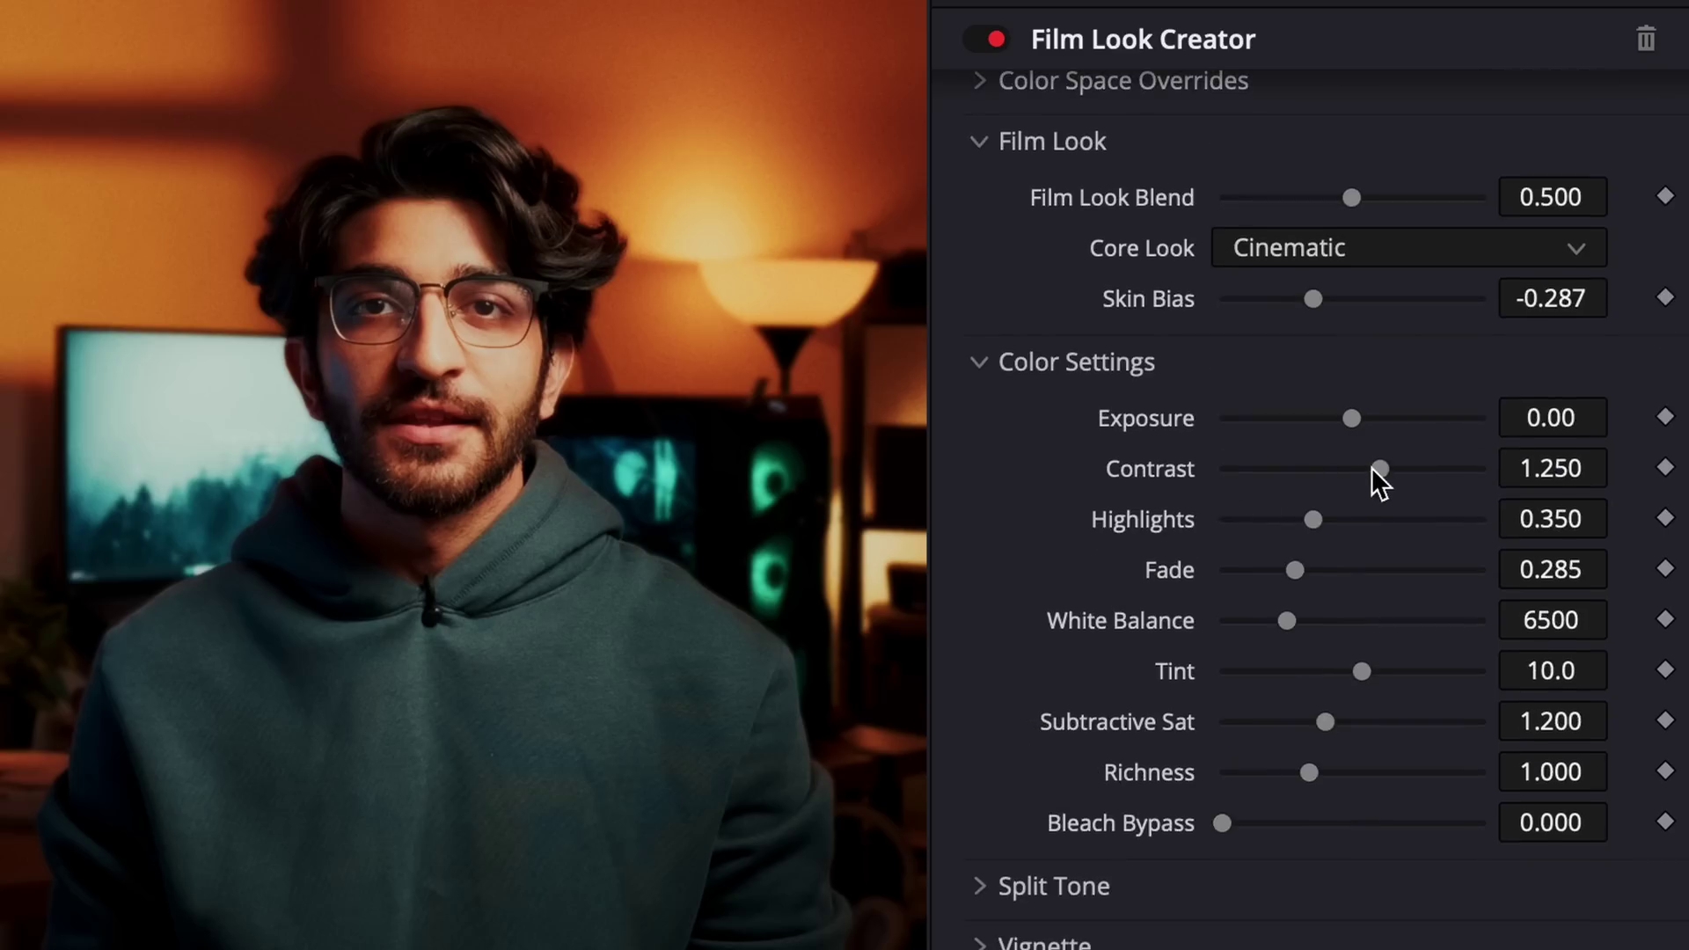
{"action": "left_click_drag", "start_coordinate": [1372, 468], "coordinate": [1328, 470]}
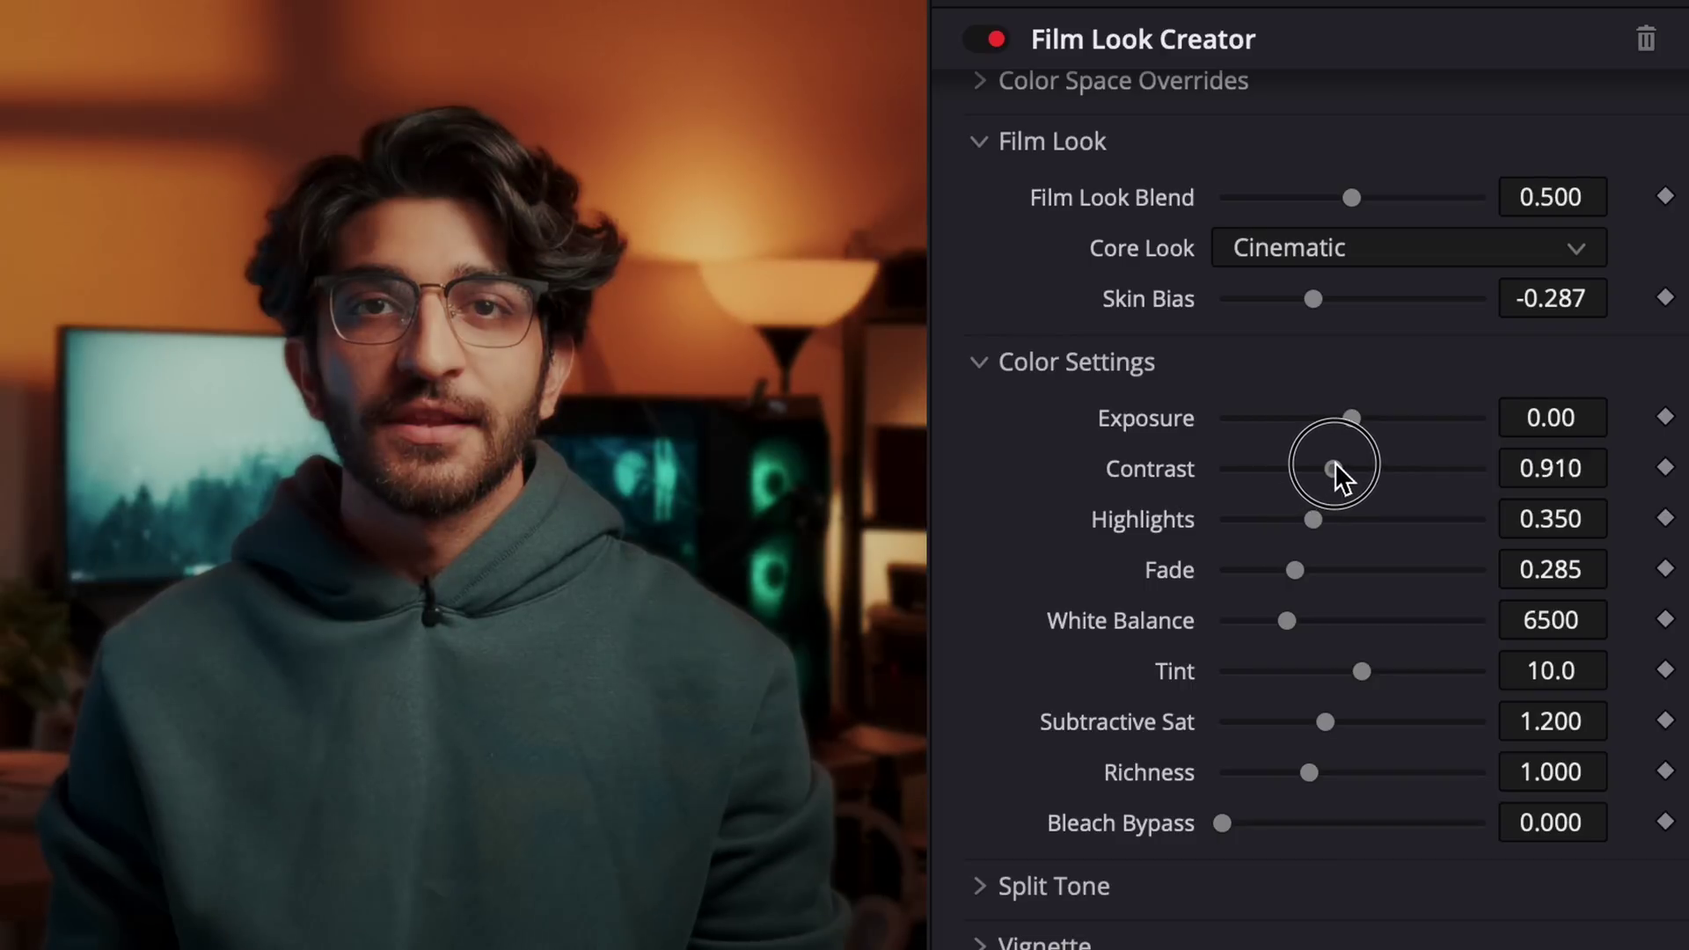
{"action": "mouse_move", "coordinate": [1300, 578]}
{"action": "left_mouse_down"}
{"action": "mouse_move", "coordinate": [1338, 567]}
{"action": "mouse_move", "coordinate": [1238, 569]}
{"action": "mouse_move", "coordinate": [1302, 569]}
{"action": "left_mouse_up"}
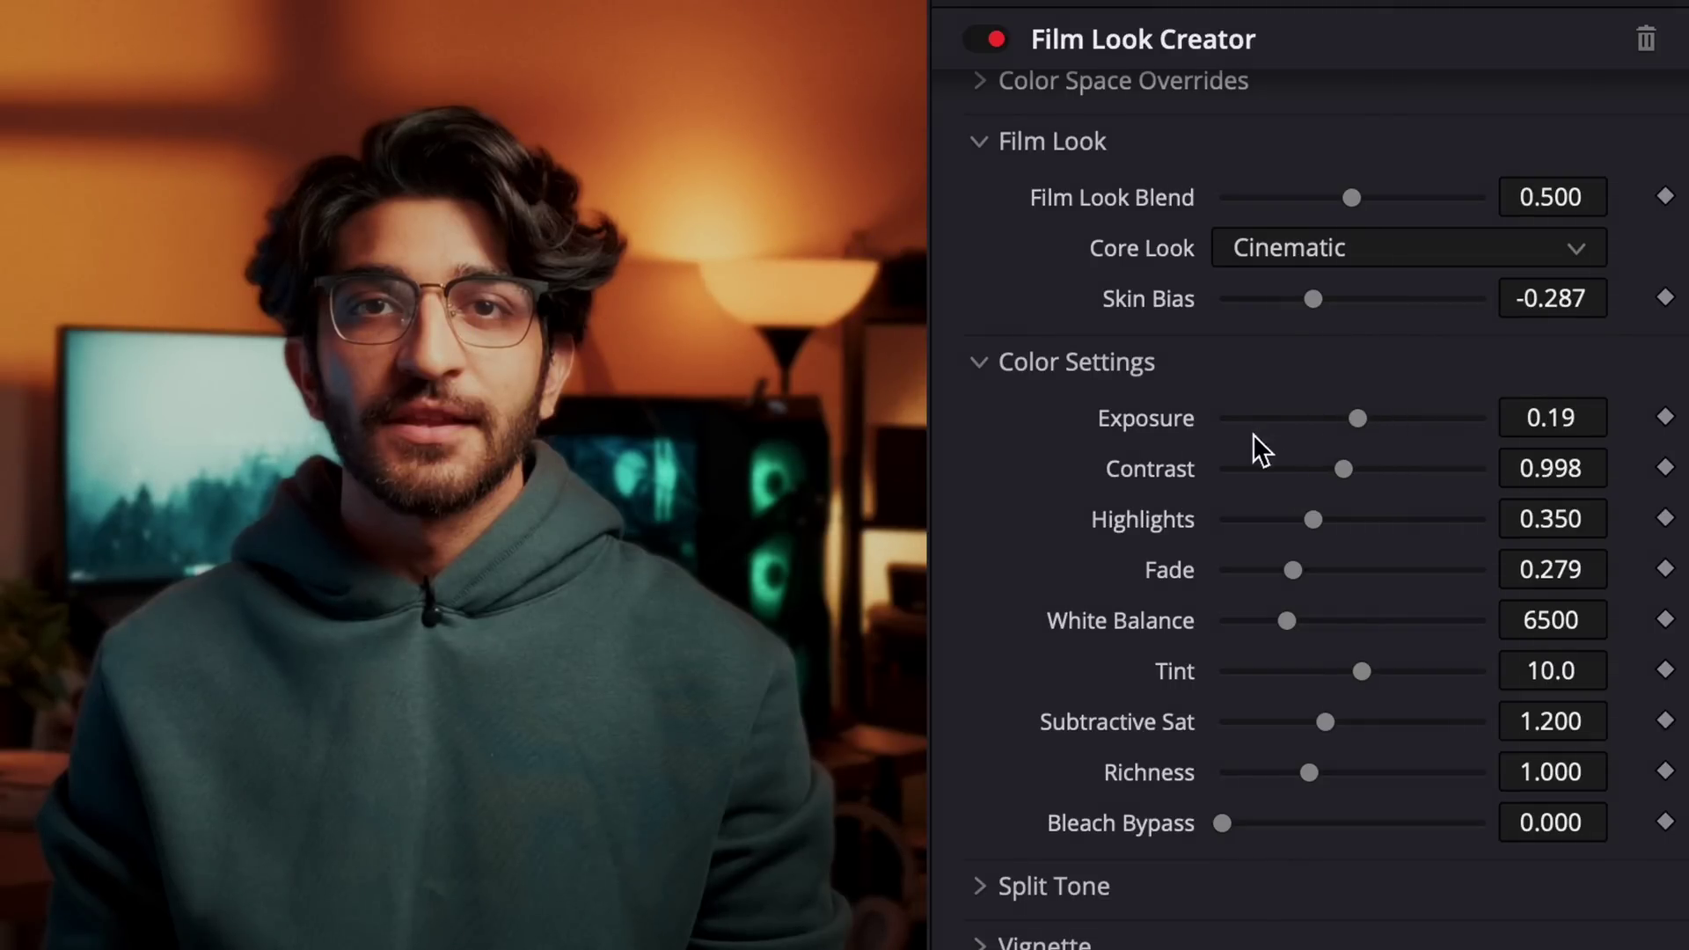
{"action": "scroll", "coordinate": [1219, 486], "scroll_direction": "down", "scroll_amount": 2}
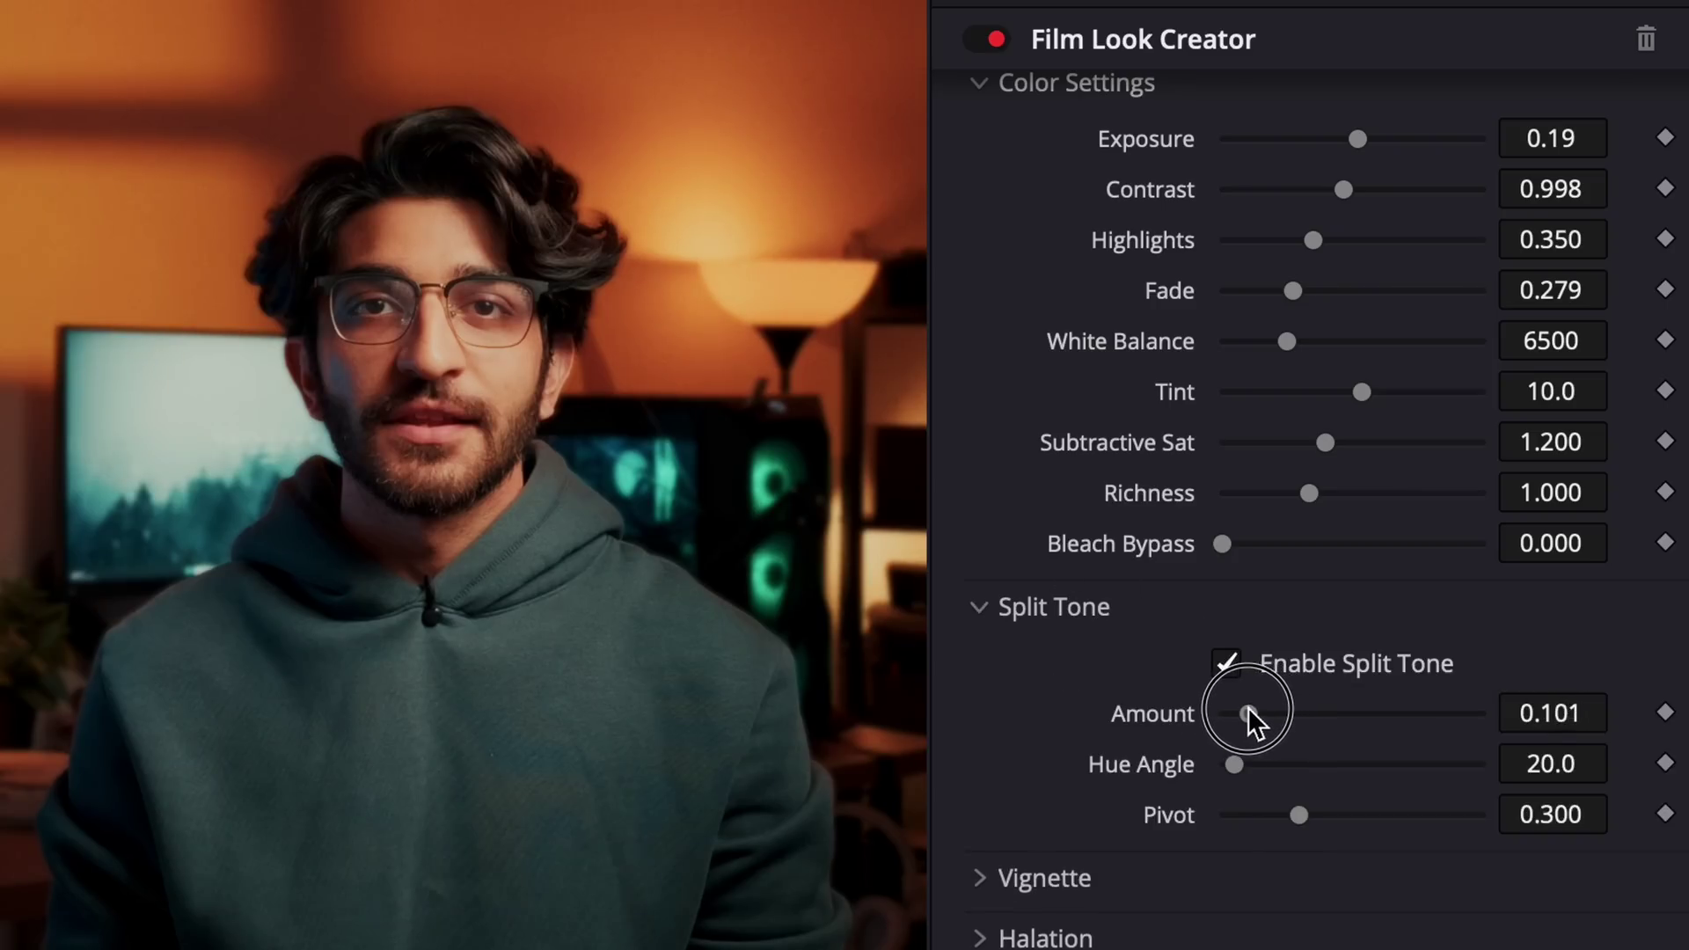
- Lower the Split Tone amount to a subtle 0.070
{"action": "scroll", "coordinate": [1114, 808], "scroll_direction": "down", "scroll_amount": 3}
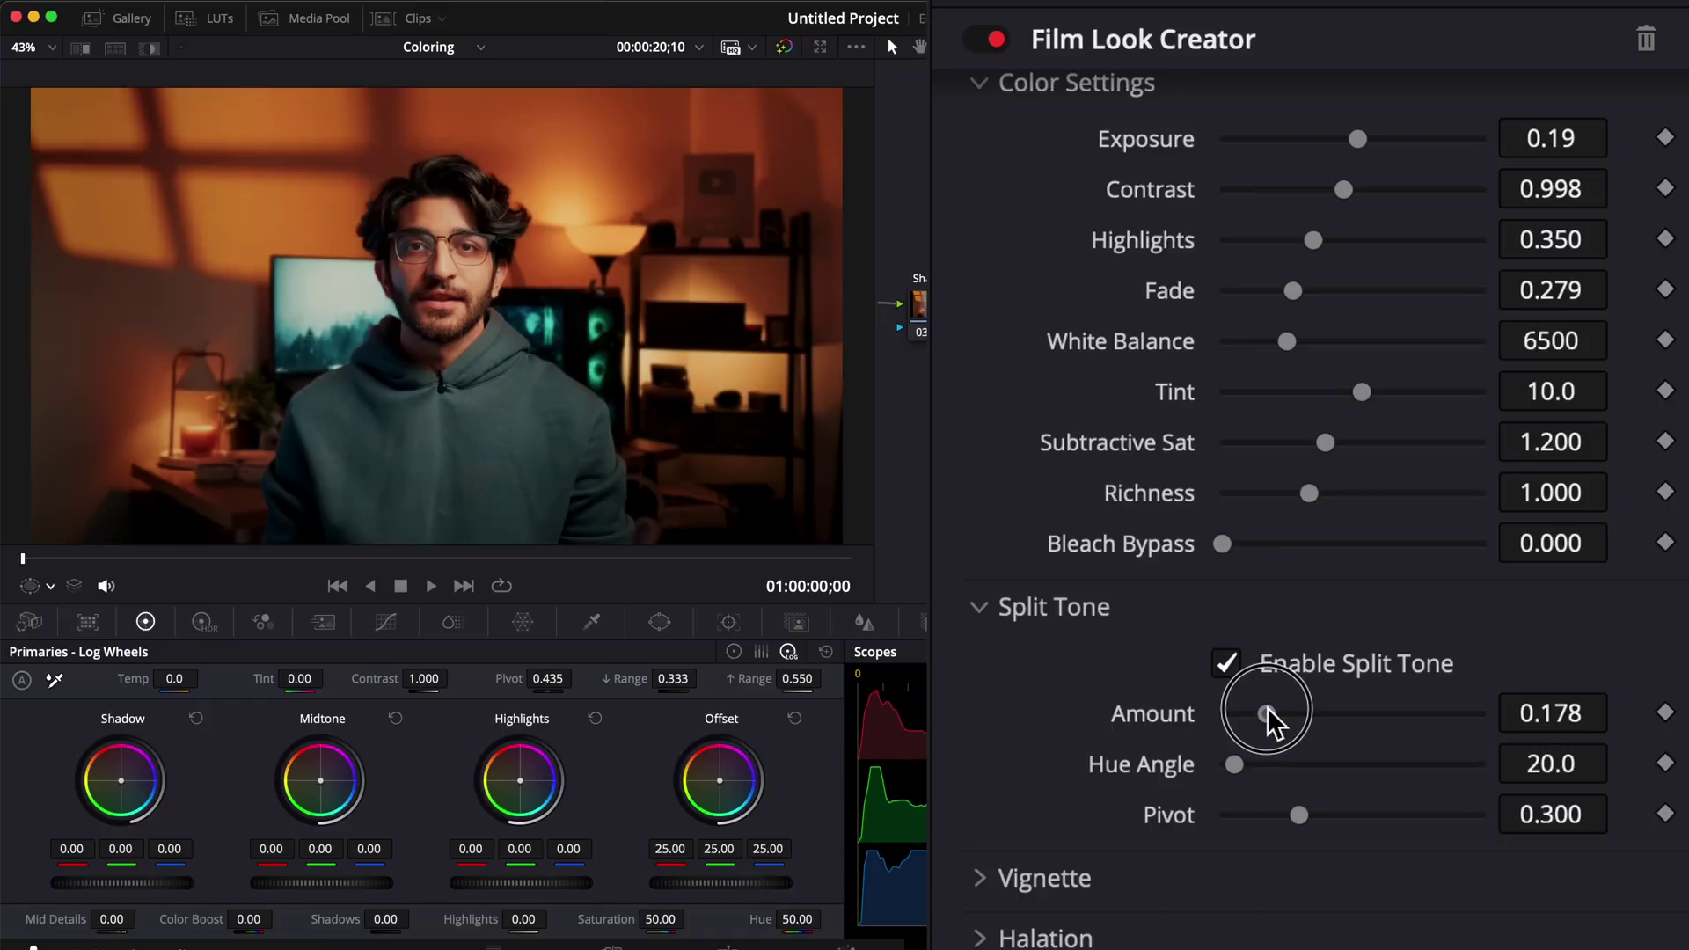
{"action": "left_click_drag", "start_coordinate": [1270, 714], "coordinate": [1244, 715]}
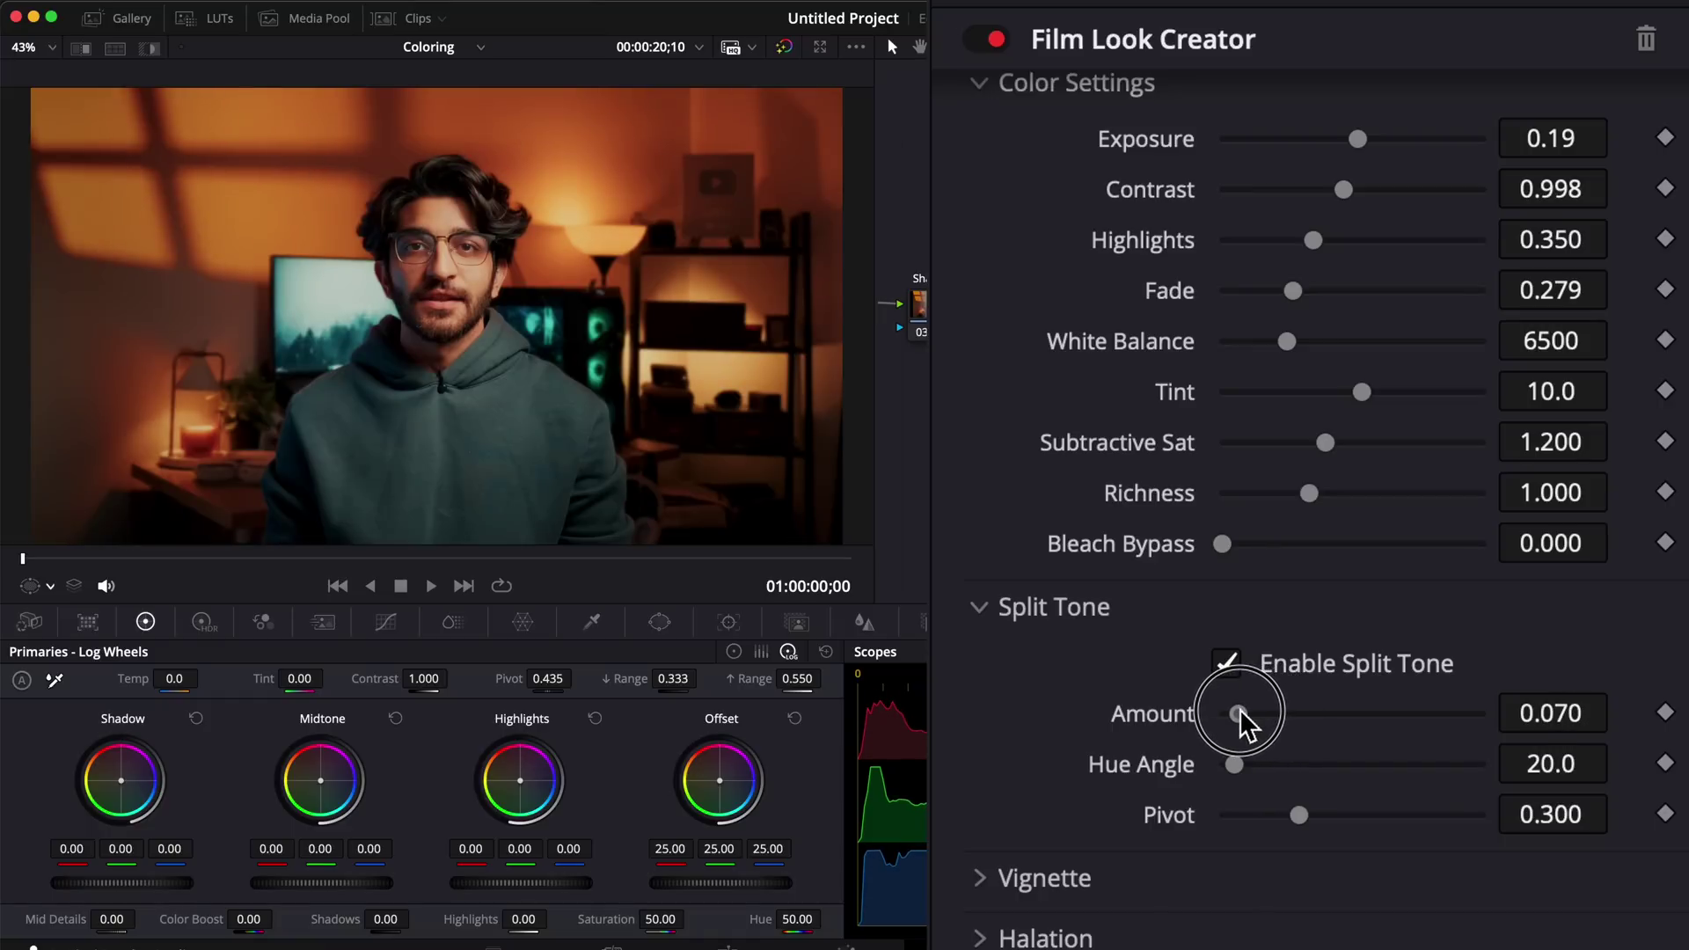
{"action": "scroll", "coordinate": [1112, 803], "scroll_direction": "down", "scroll_amount": 5}
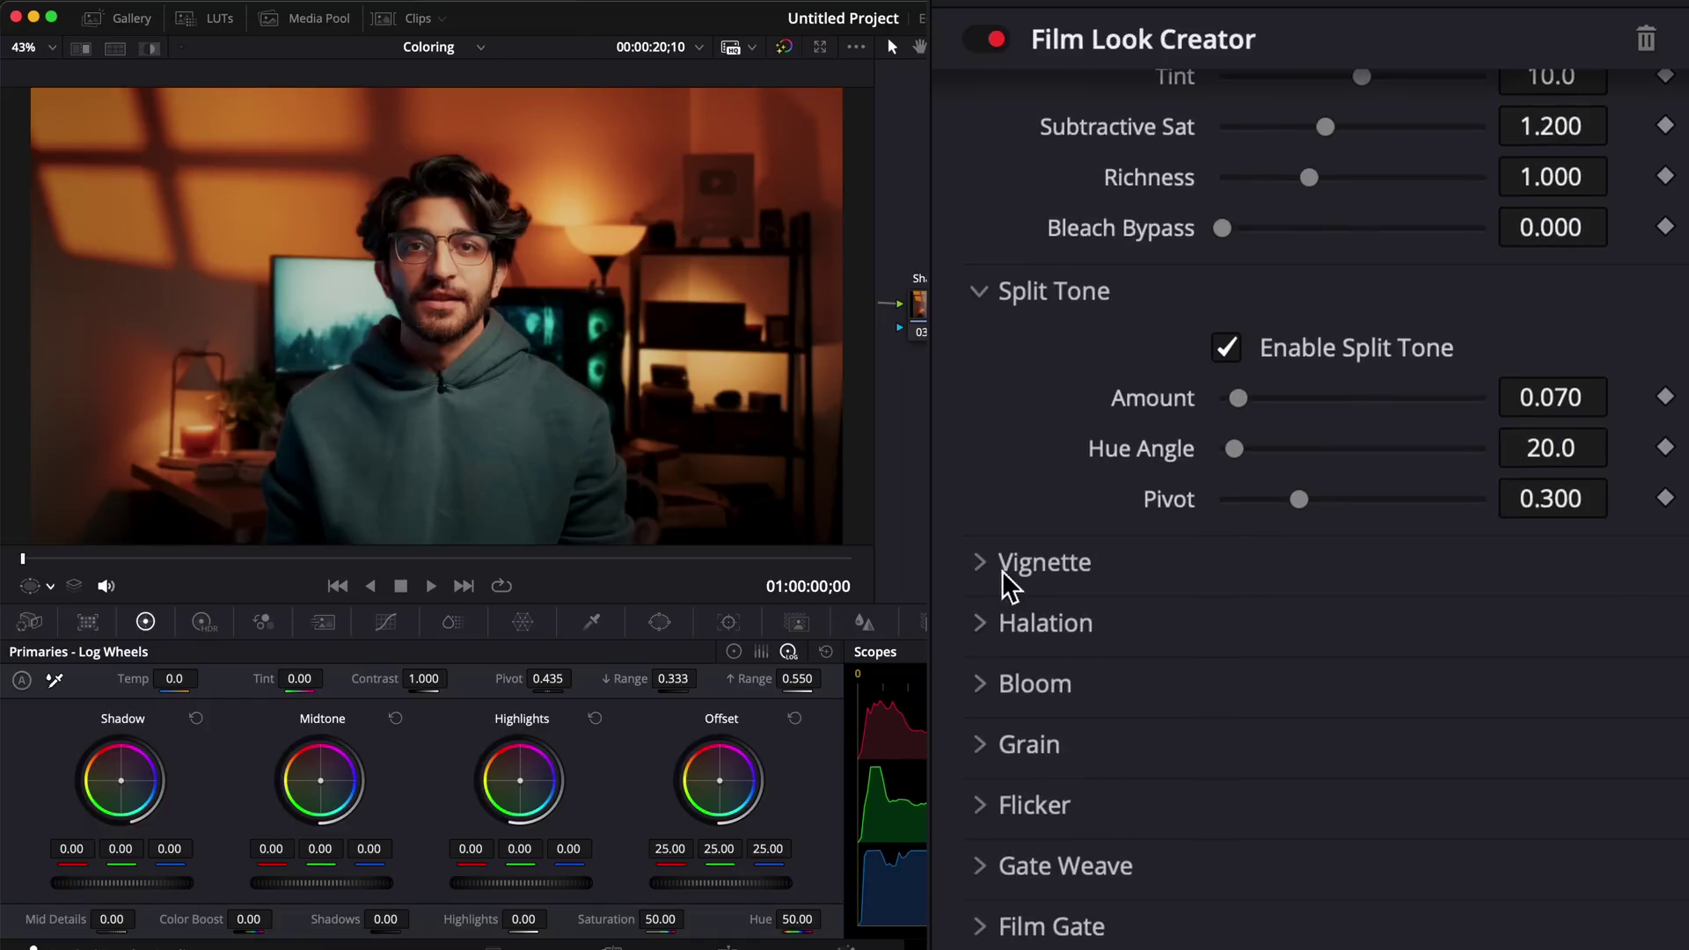
- Set the vignette to Amount 0.915 and Size 0.822, toggling it to compare
{"action": "left_click", "coordinate": [1010, 570]}
{"action": "left_click_drag", "start_coordinate": [1214, 676], "coordinate": [1474, 628]}
{"action": "left_click_drag", "start_coordinate": [1485, 457], "coordinate": [1523, 457]}
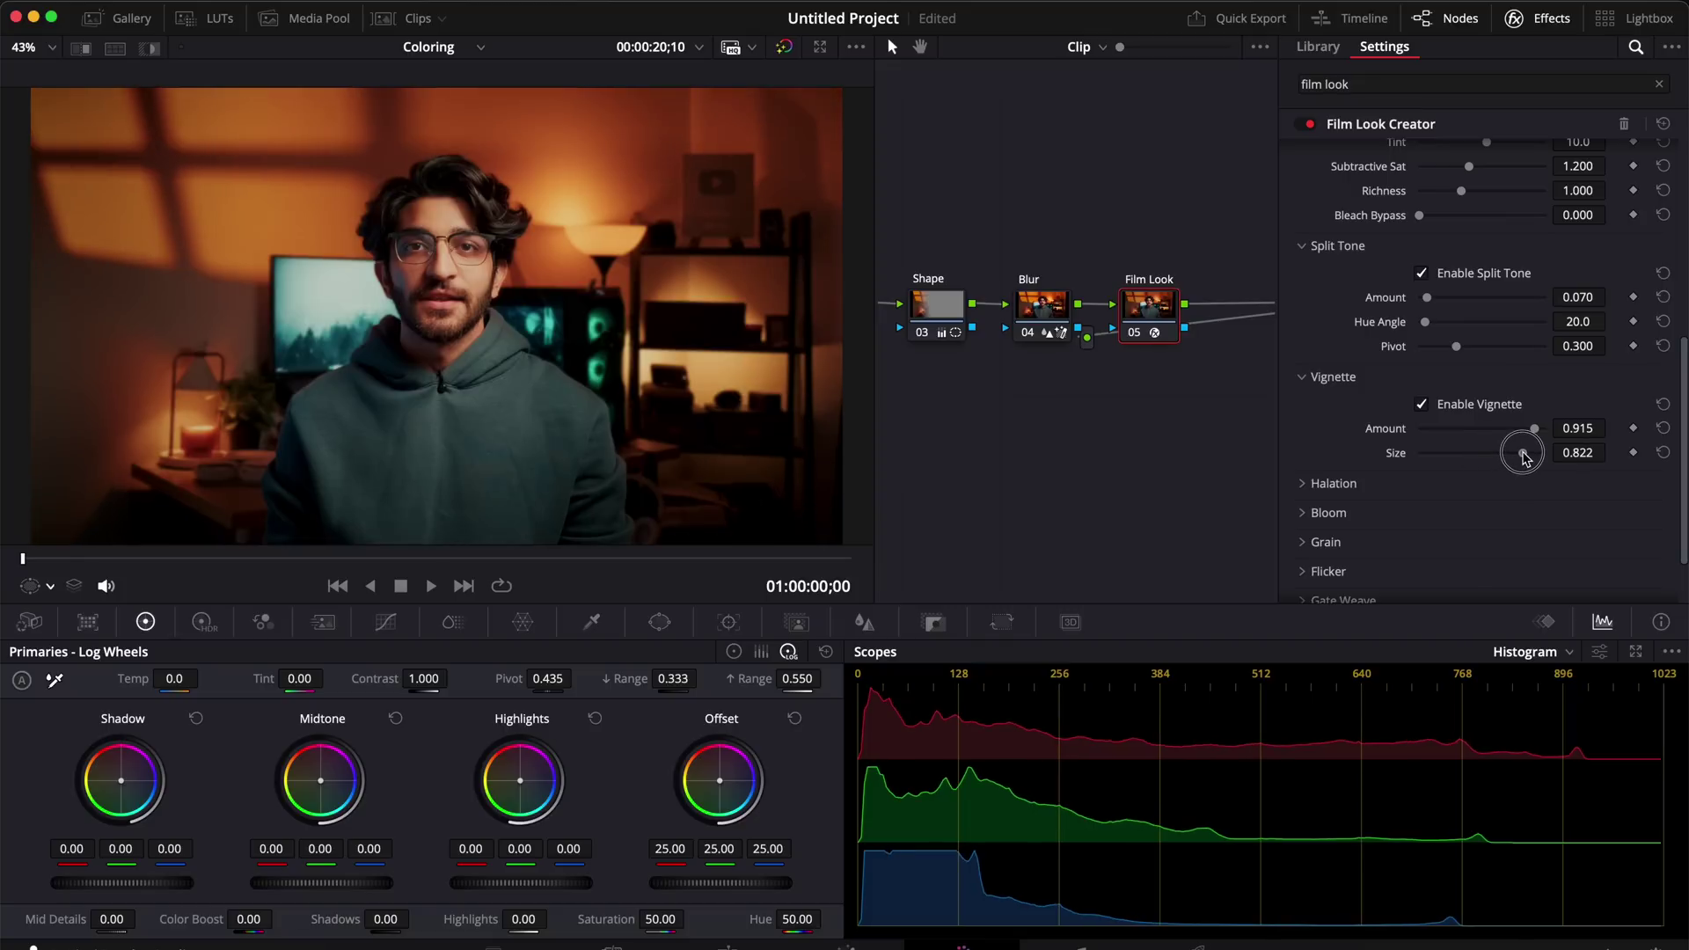
{"action": "left_click", "coordinate": [1435, 408]}
{"action": "left_click", "coordinate": [1435, 407]}
- Set halation Amount 0.845 and Radius 4.81, toggling it off and on to compare
{"action": "scroll", "coordinate": [1403, 502], "scroll_direction": "down", "scroll_amount": 1}
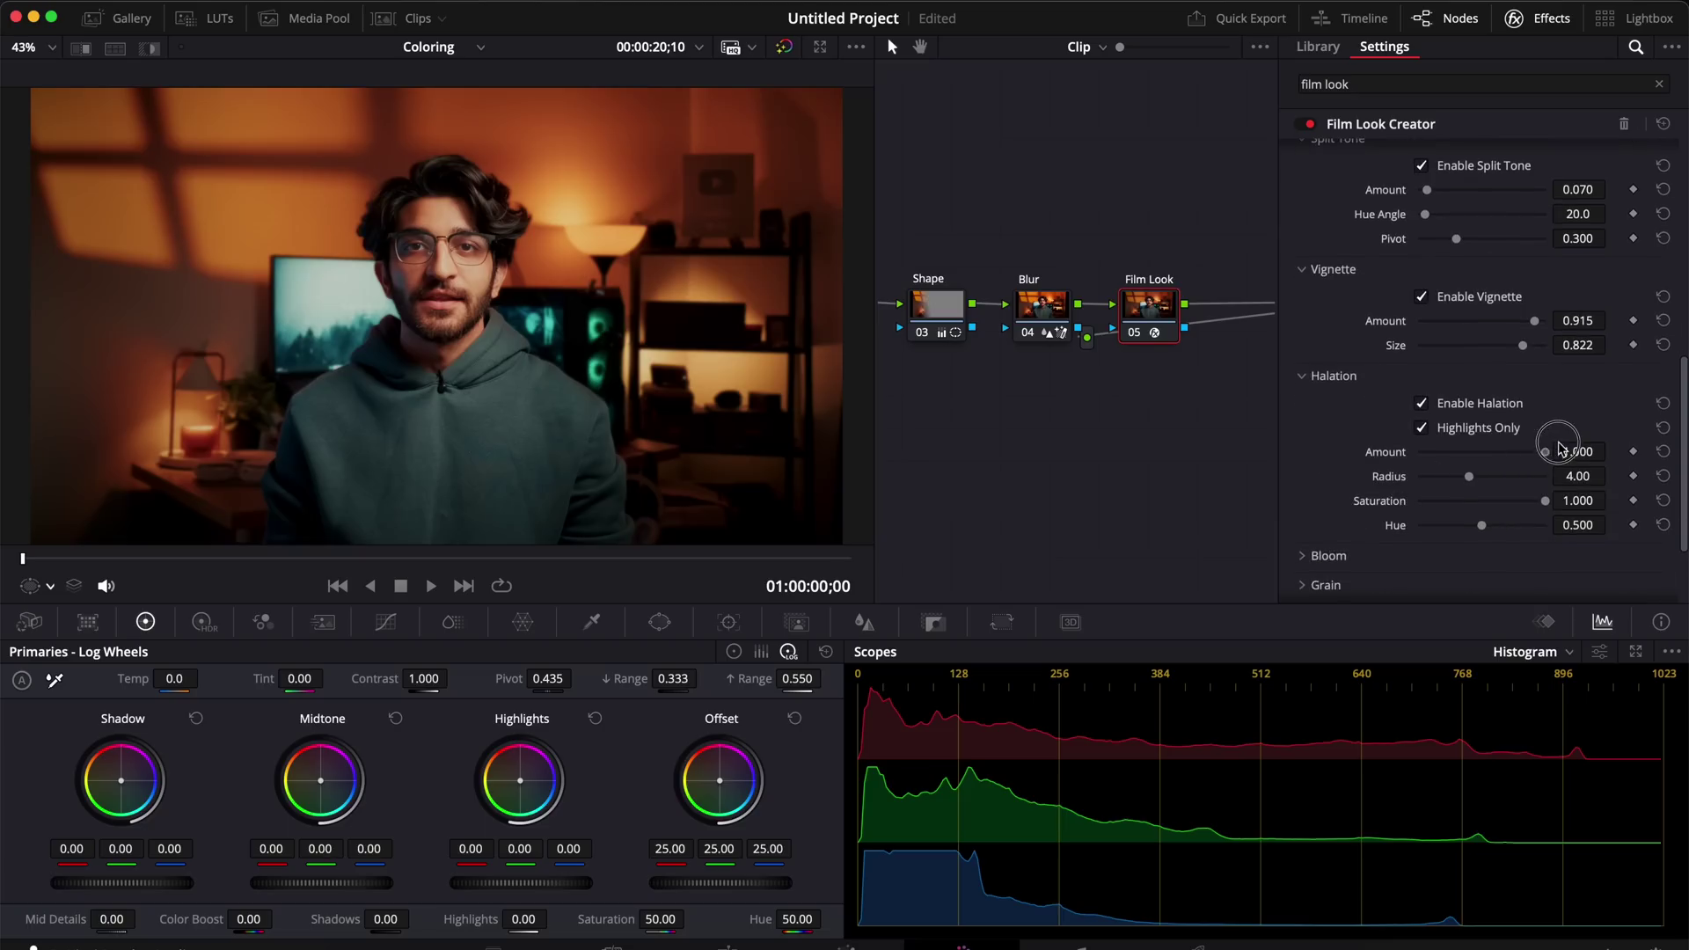
{"action": "left_click_drag", "start_coordinate": [1531, 444], "coordinate": [1520, 451]}
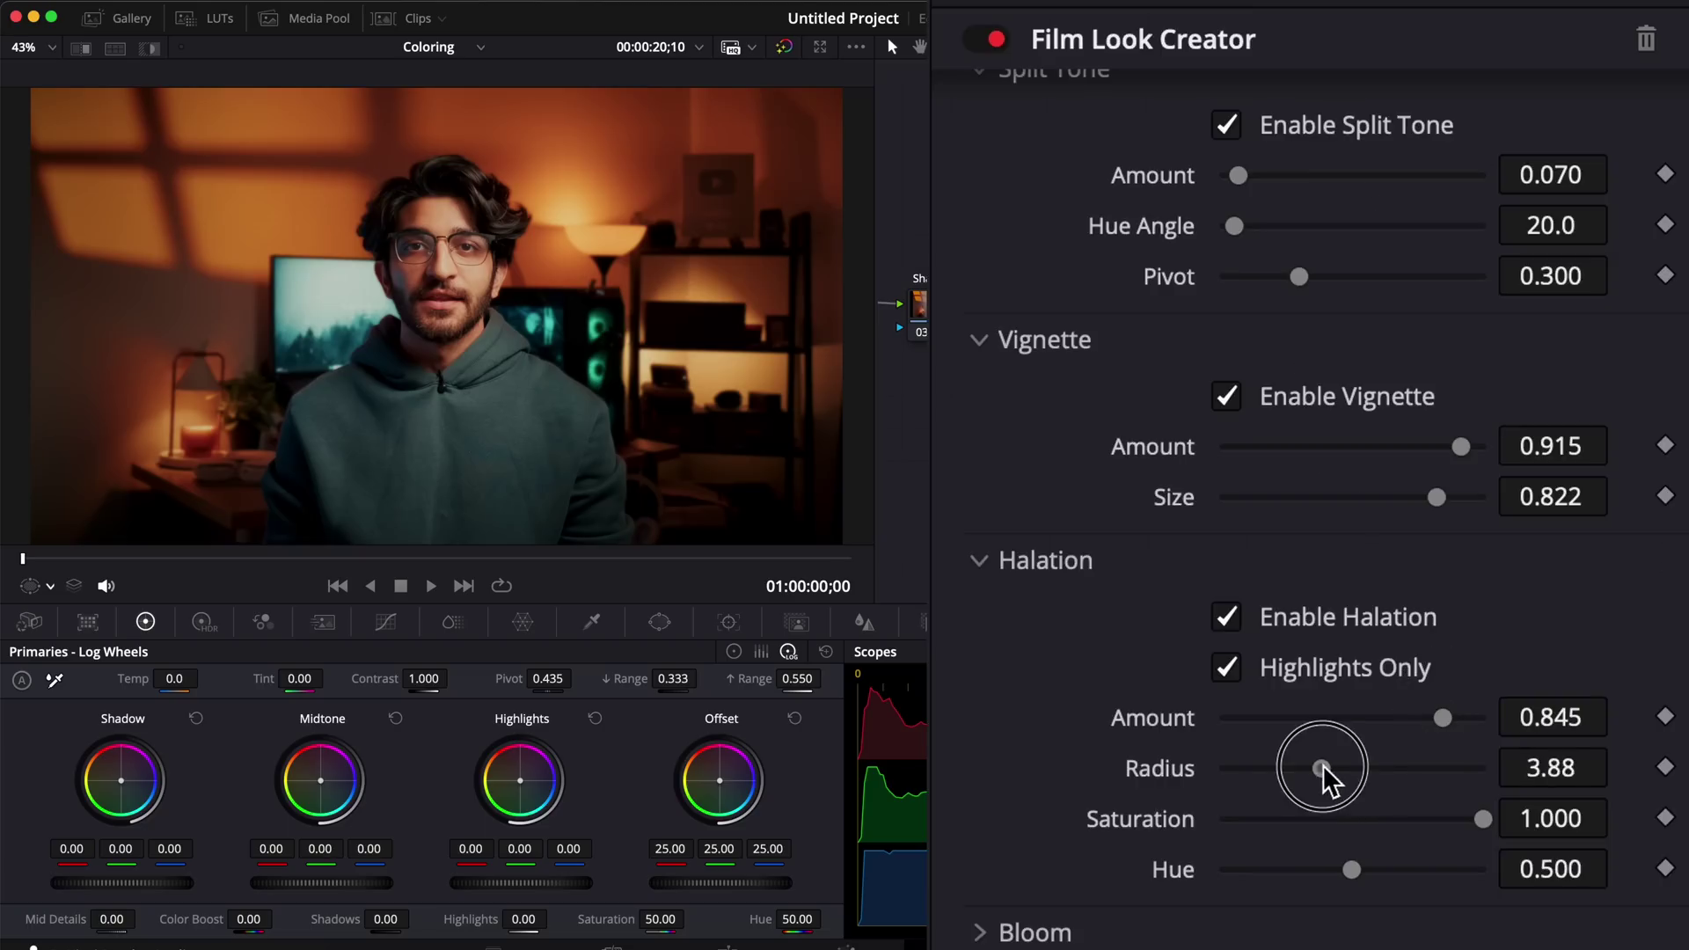
{"action": "left_click_drag", "start_coordinate": [1329, 779], "coordinate": [1441, 763]}
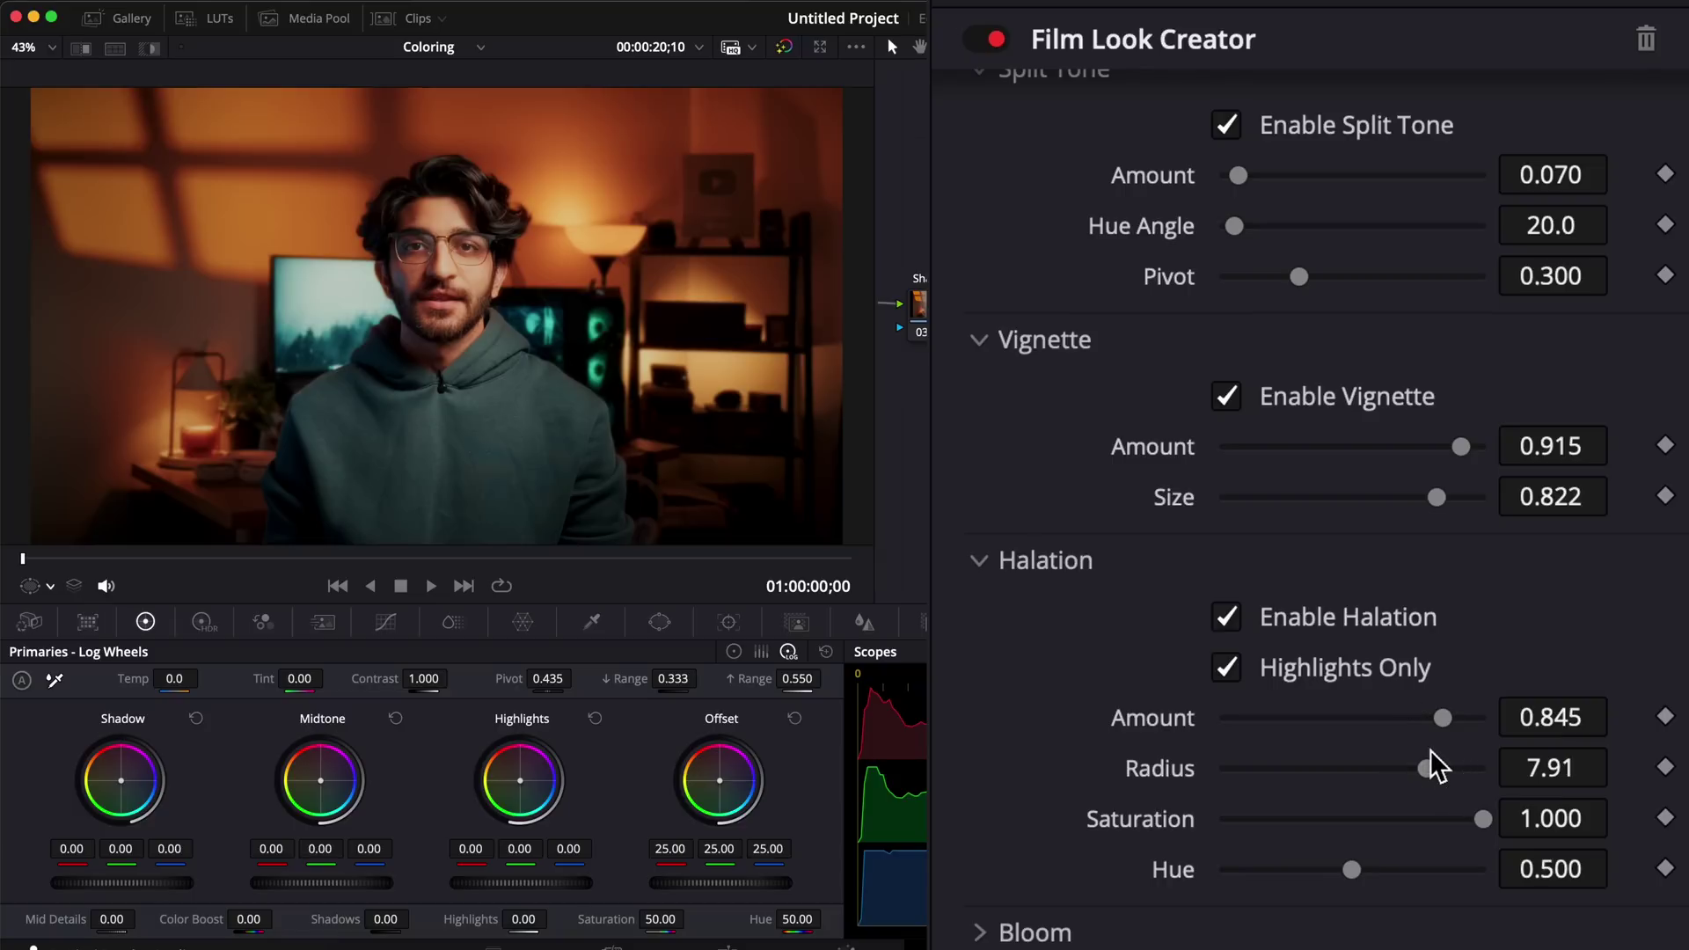
{"action": "left_click", "coordinate": [1228, 617]}
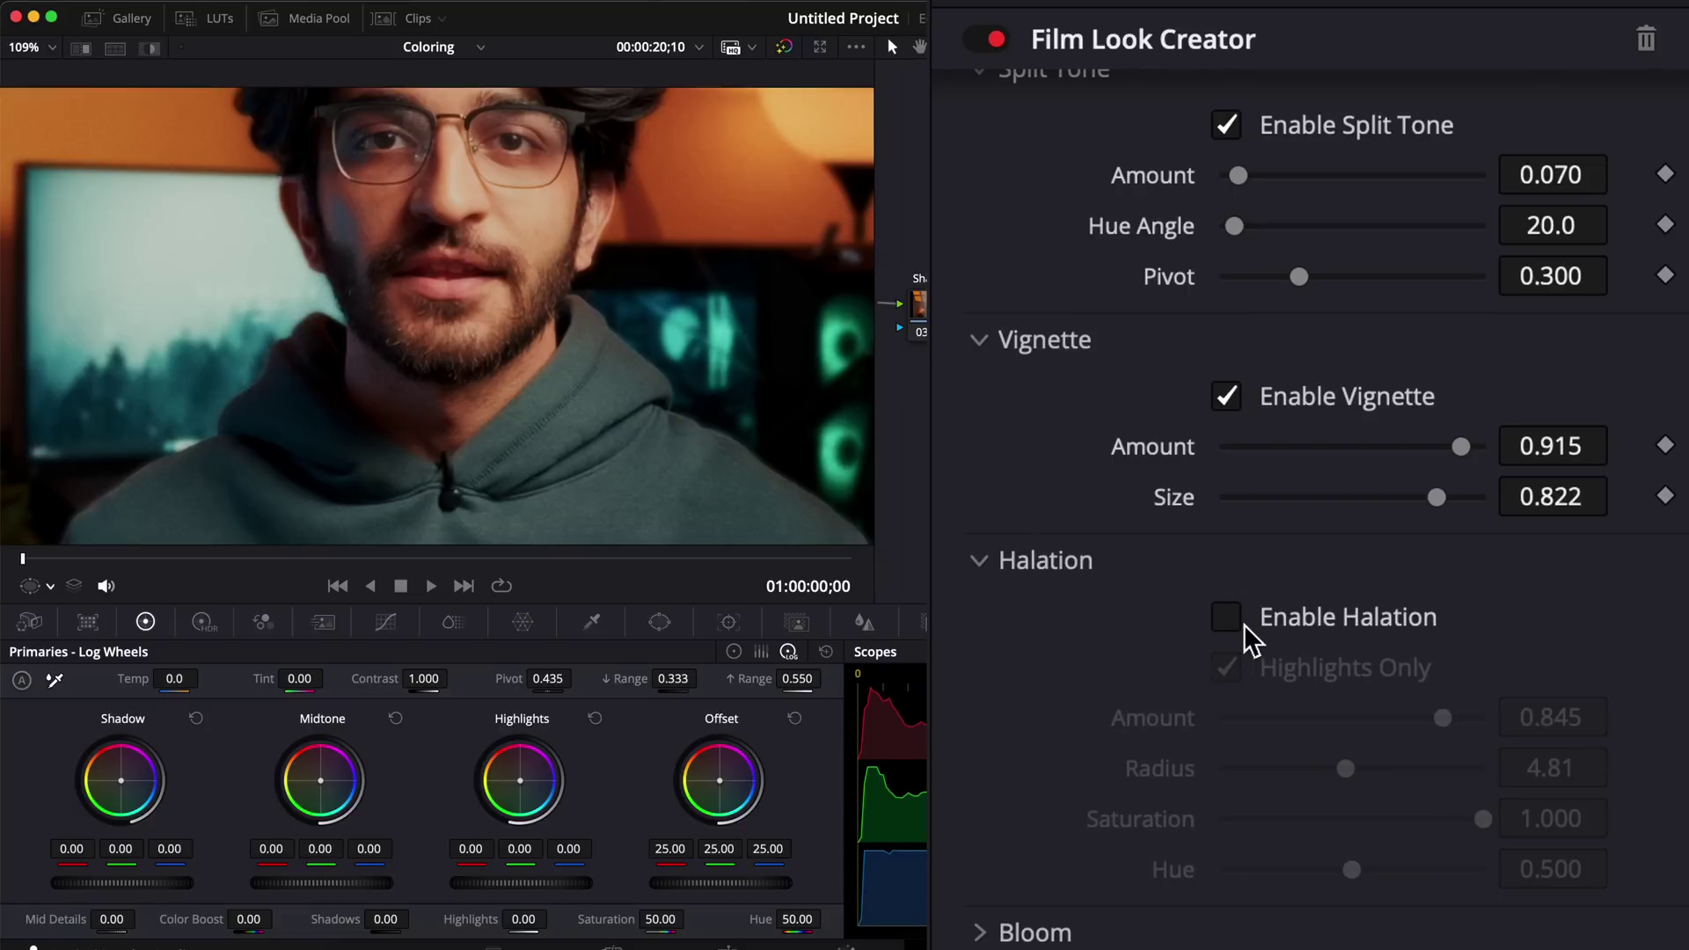
{"action": "left_click", "coordinate": [1244, 639]}
- Raise Bloom Amount to 0.504 and compare the look with bloom off and on
{"action": "scroll", "coordinate": [680, 324], "scroll_direction": "down", "scroll_amount": 5}
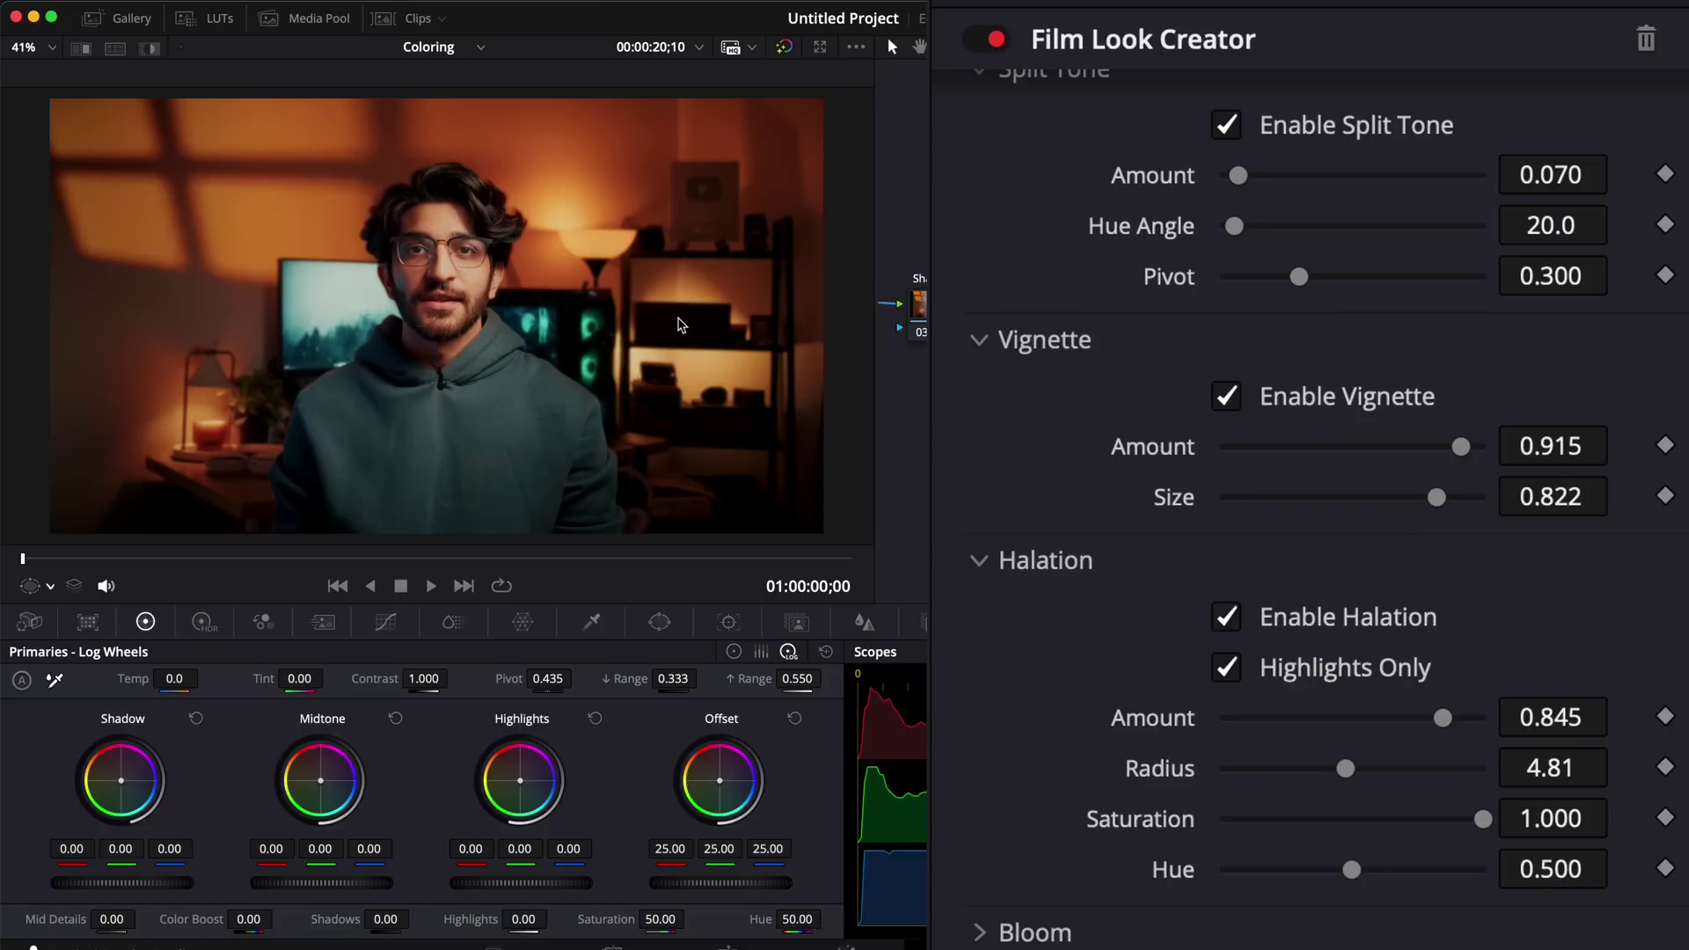
{"action": "scroll", "coordinate": [1408, 845], "scroll_direction": "down", "scroll_amount": 2}
{"action": "left_click", "coordinate": [1000, 855]}
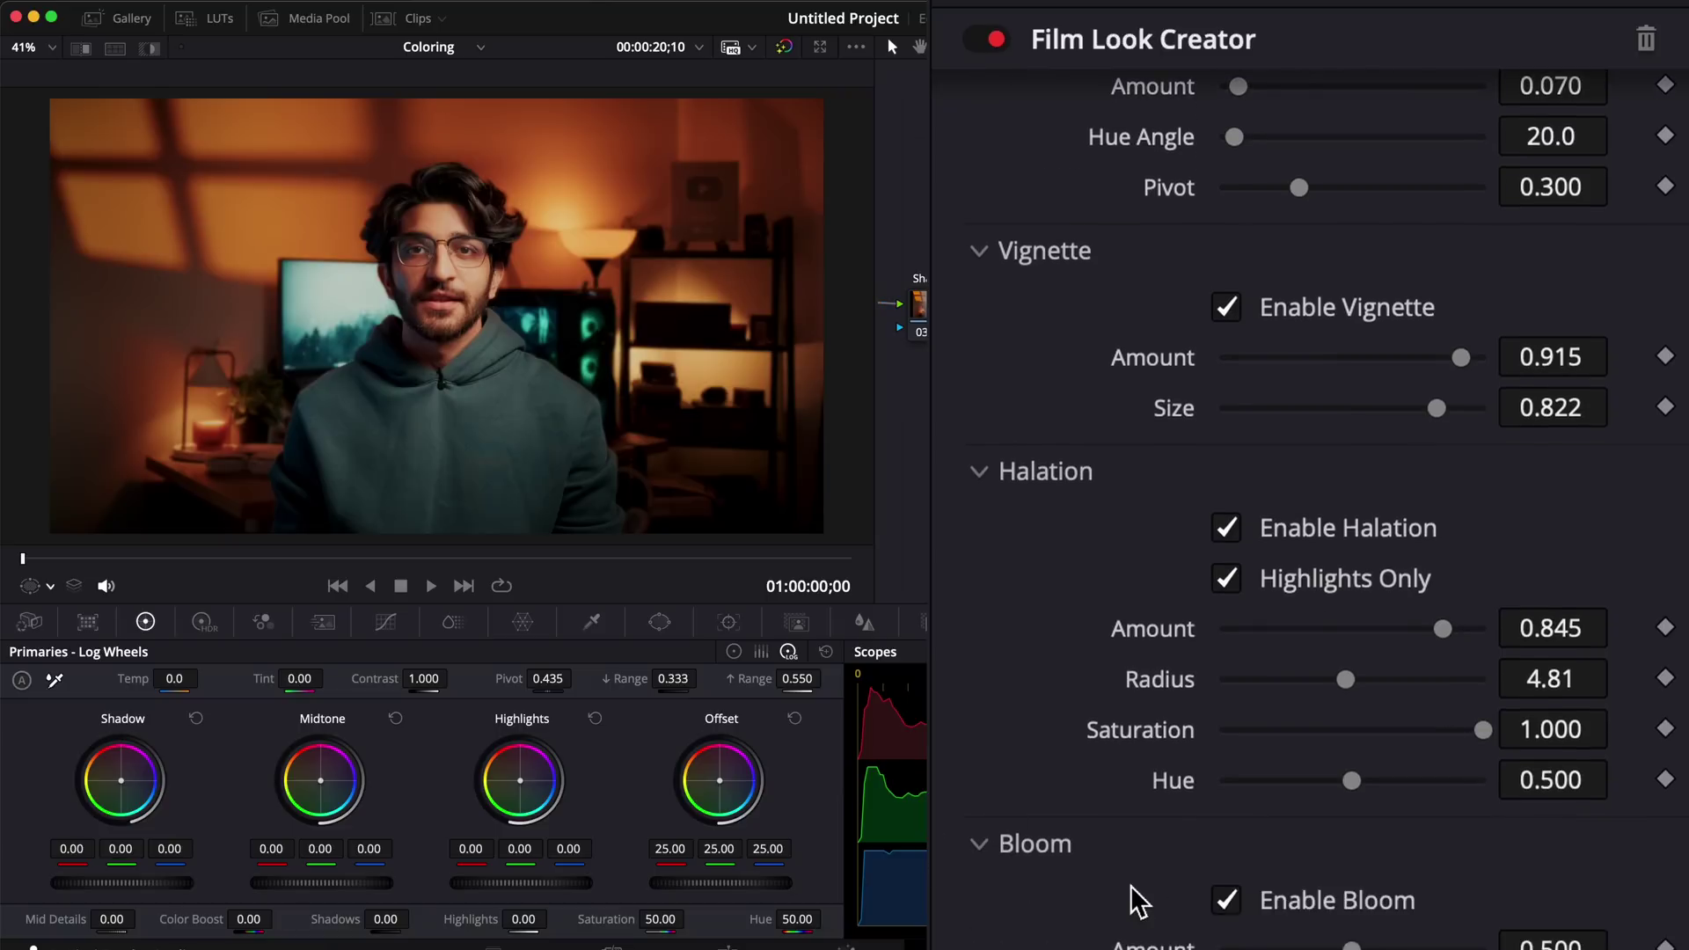
{"action": "scroll", "coordinate": [1232, 844], "scroll_direction": "down", "scroll_amount": 4}
{"action": "left_click_drag", "start_coordinate": [1350, 755], "coordinate": [1301, 802]}
{"action": "mouse_move", "coordinate": [1366, 756]}
{"action": "left_mouse_down"}
{"action": "mouse_move", "coordinate": [1390, 755]}
{"action": "mouse_move", "coordinate": [1374, 756]}
{"action": "left_mouse_up"}
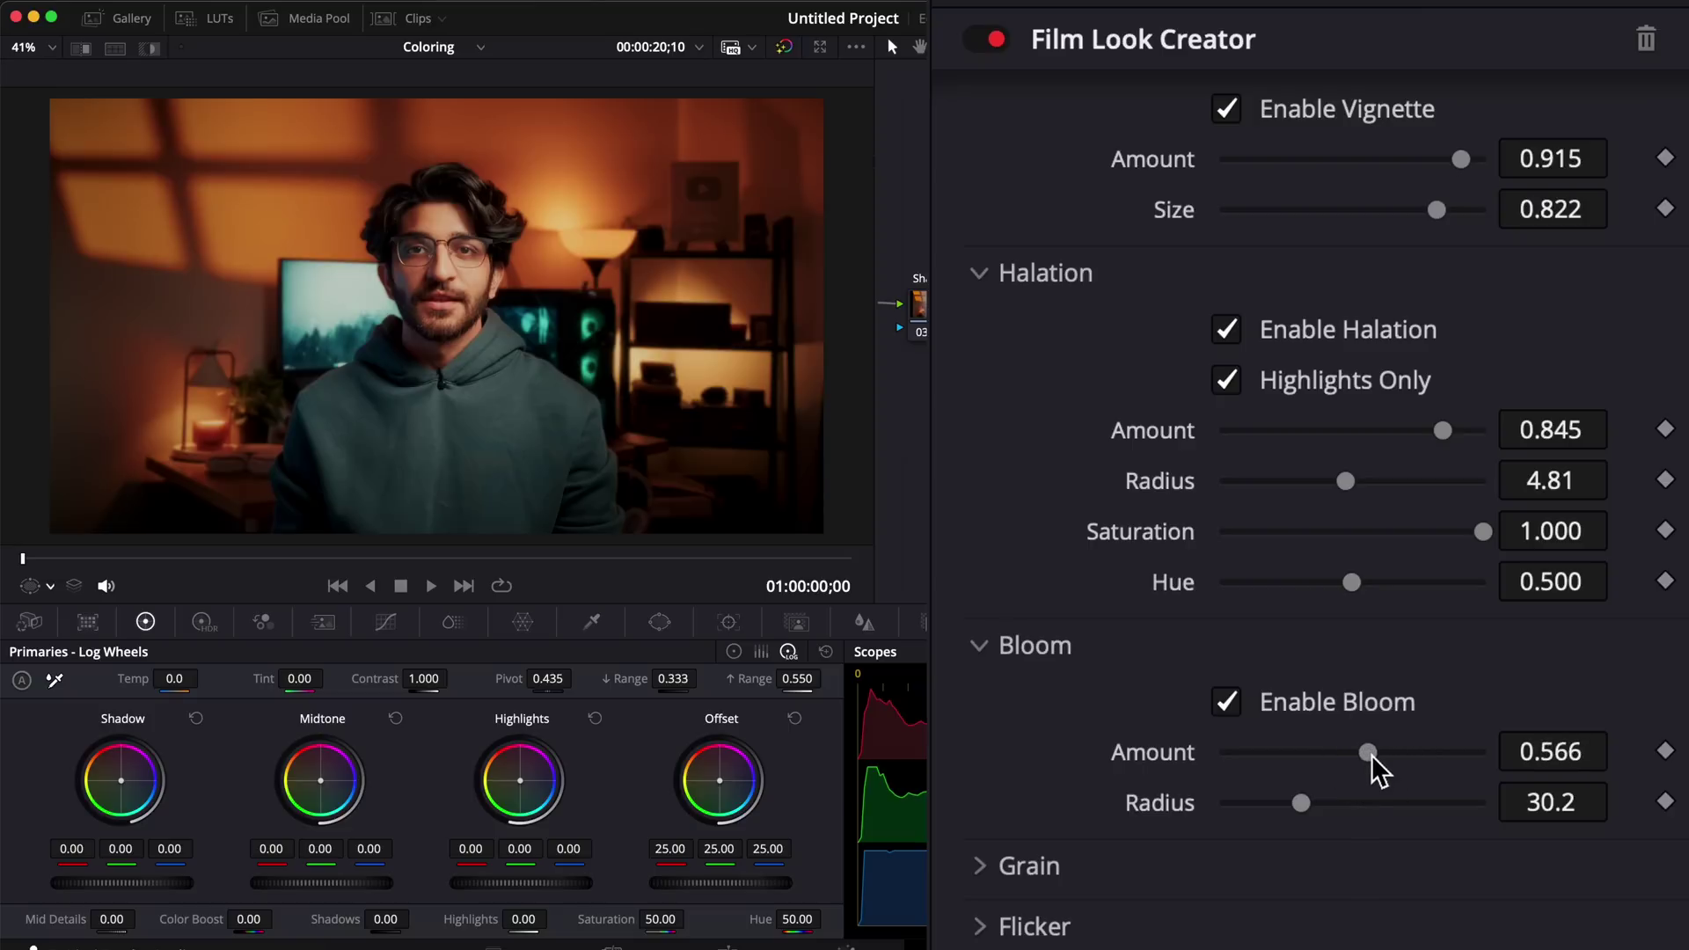
{"action": "left_click", "coordinate": [1227, 701]}
{"action": "left_click", "coordinate": [1228, 701]}
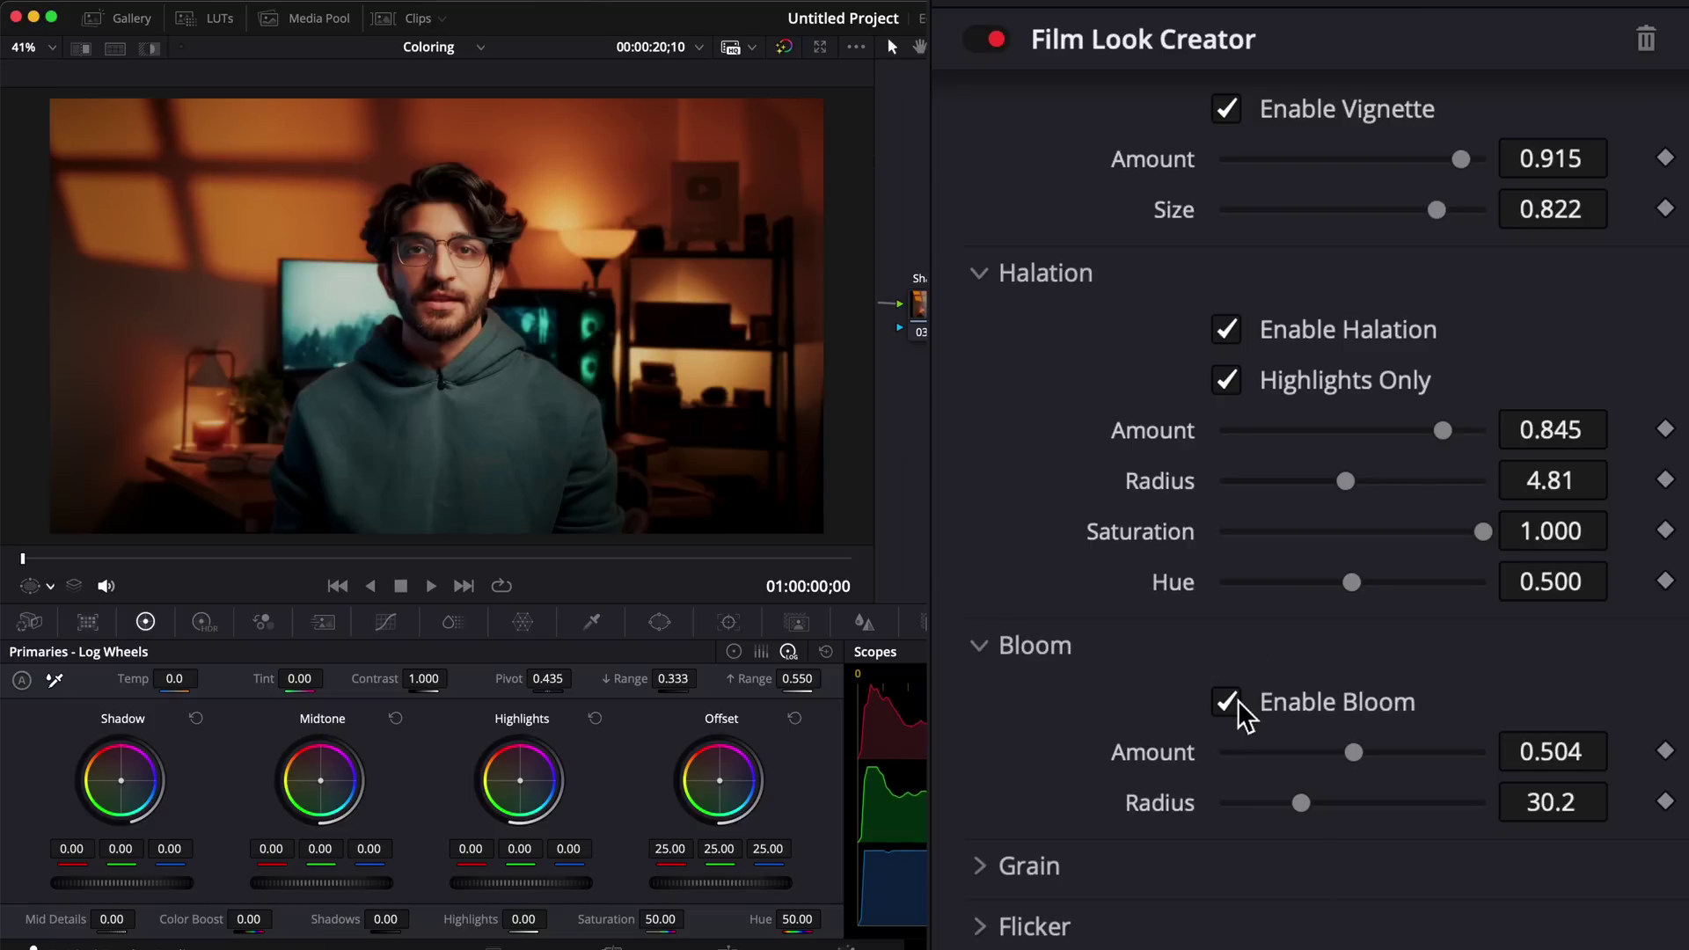
{"action": "scroll", "coordinate": [1143, 798], "scroll_direction": "down", "scroll_amount": 2}
{"action": "scroll", "coordinate": [1244, 633], "scroll_direction": "up", "scroll_amount": 1}
{"action": "scroll", "coordinate": [1143, 716], "scroll_direction": "down", "scroll_amount": 2}
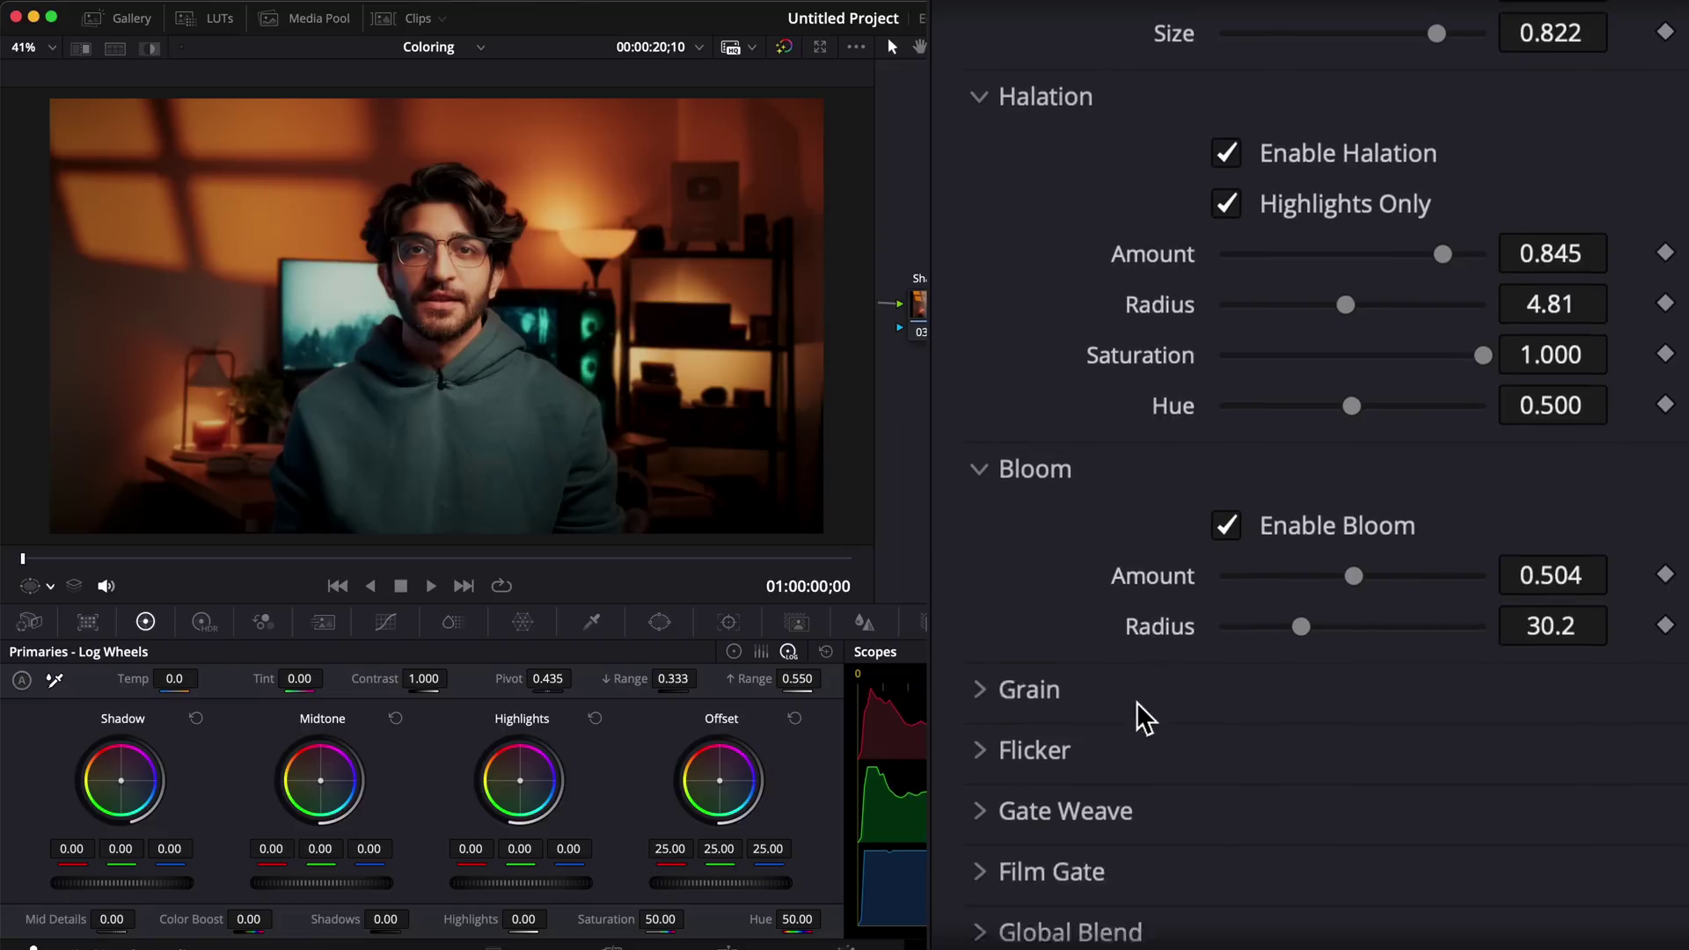
- Keep the 35mm grain preset, lower grain Amount to 0.247, and expand Gate Weave
{"action": "left_click", "coordinate": [1025, 673]}
{"action": "left_click", "coordinate": [1336, 749]}
{"action": "left_click", "coordinate": [1329, 769]}
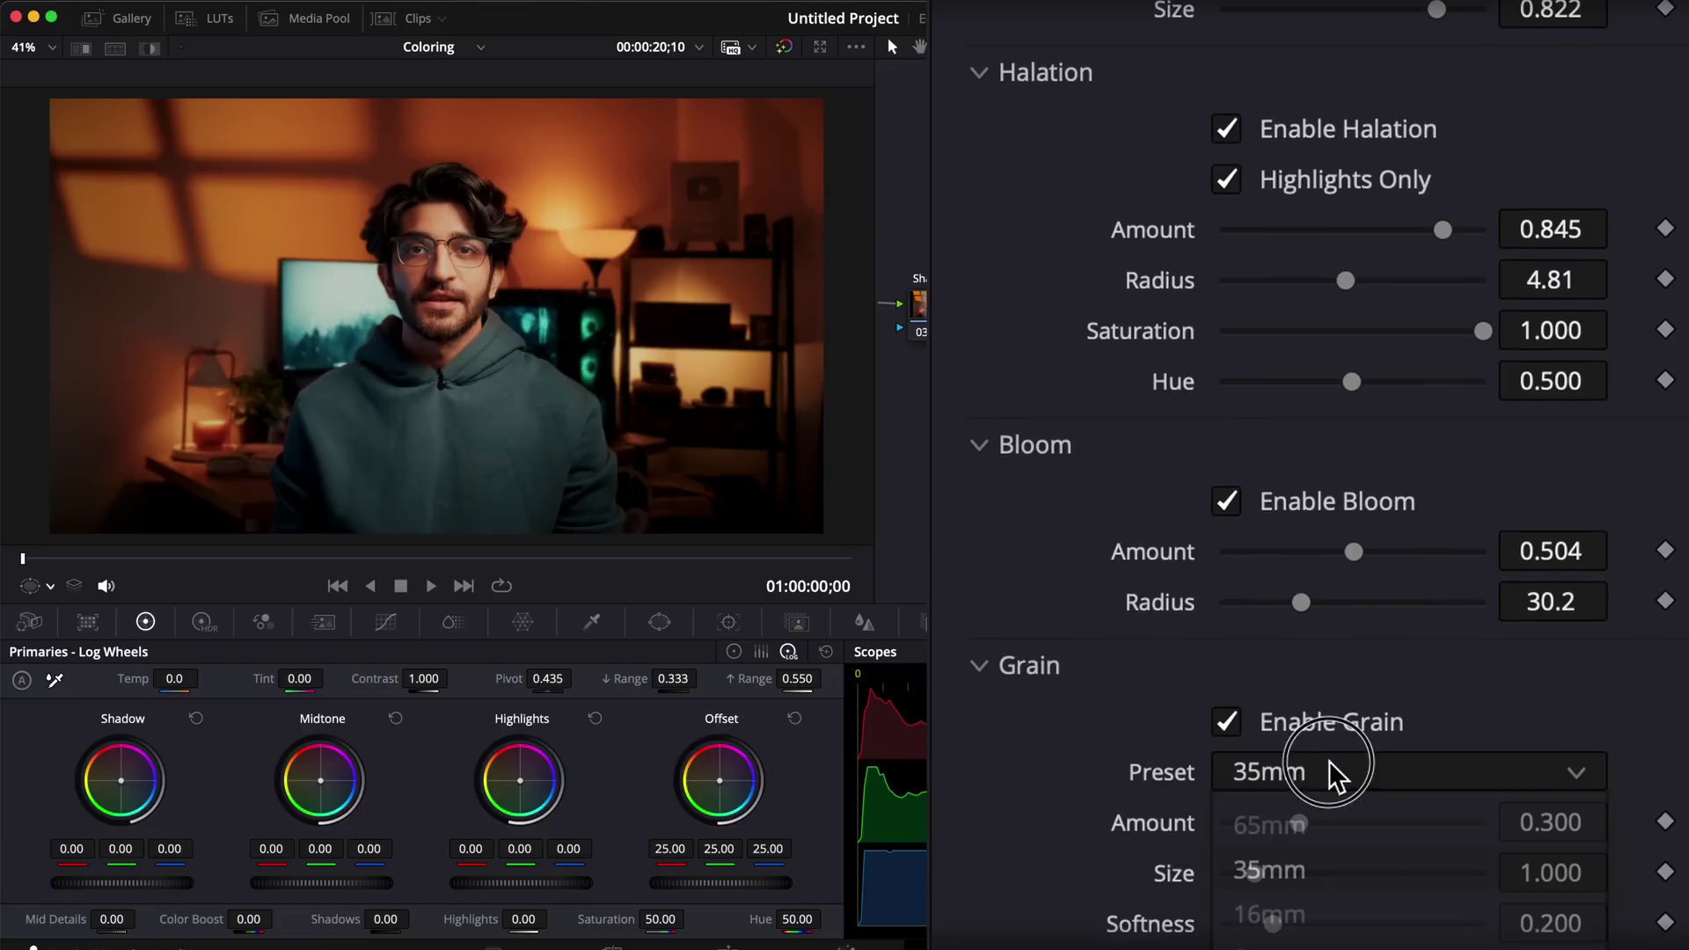
{"action": "scroll", "coordinate": [1328, 769], "scroll_direction": "down", "scroll_amount": 1}
{"action": "mouse_move", "coordinate": [1299, 738]}
{"action": "left_mouse_down"}
{"action": "mouse_move", "coordinate": [1271, 739]}
{"action": "mouse_move", "coordinate": [1508, 709]}
{"action": "mouse_move", "coordinate": [1284, 741]}
{"action": "left_mouse_up"}
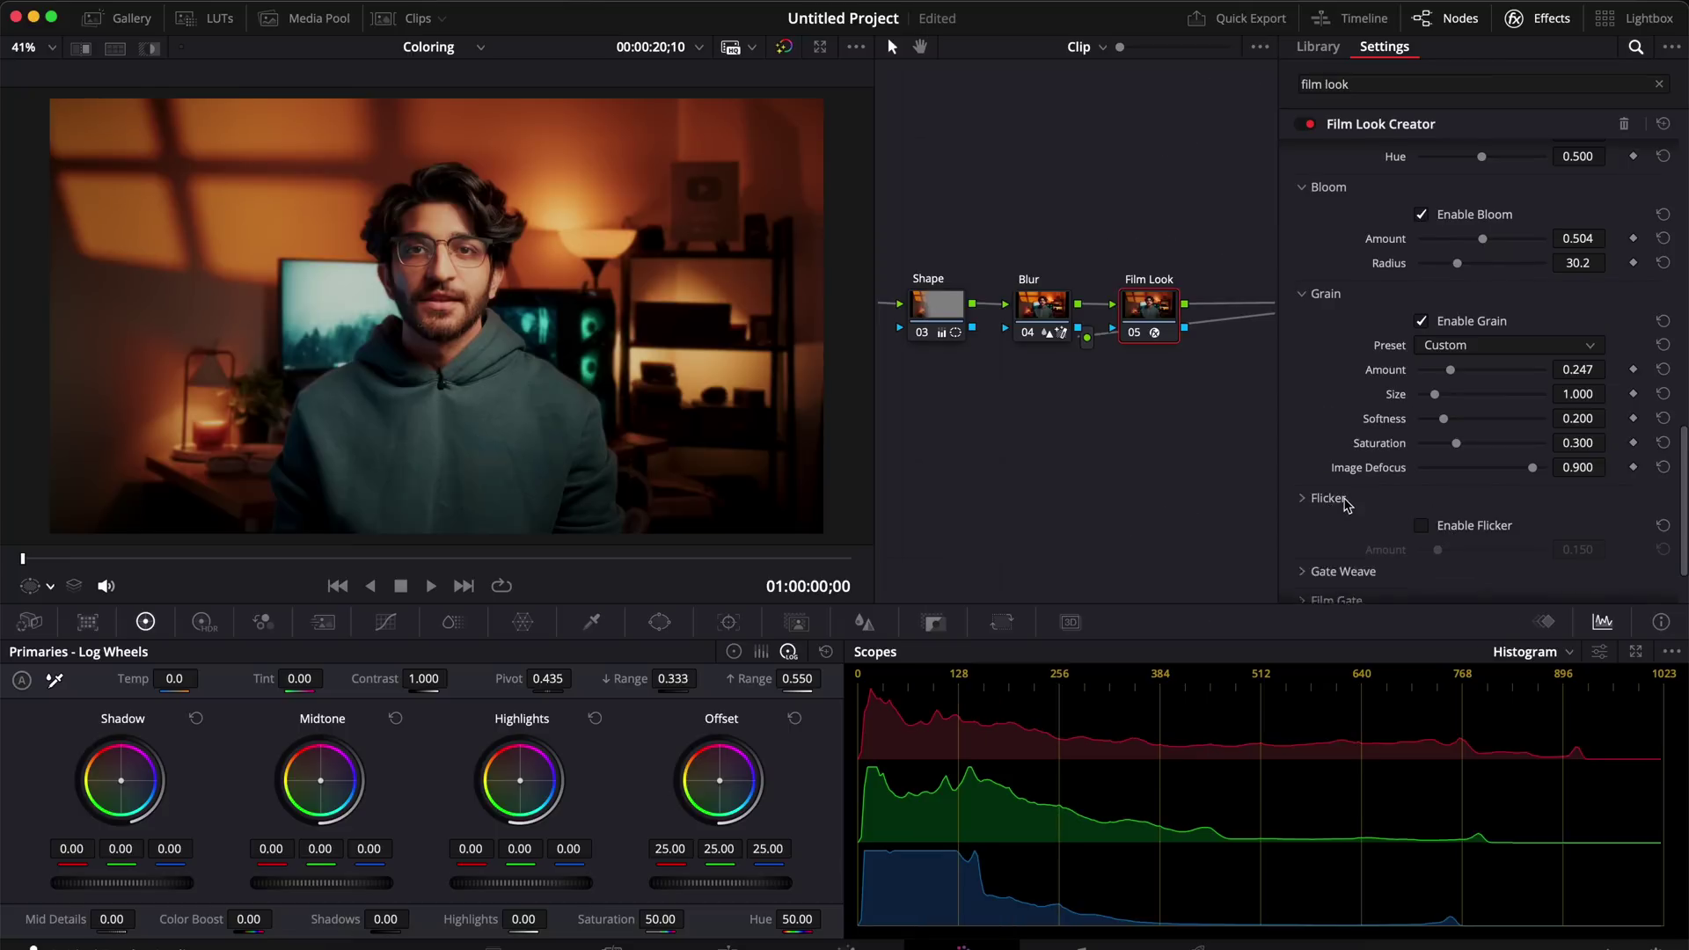
{"action": "left_click", "coordinate": [1341, 526]}
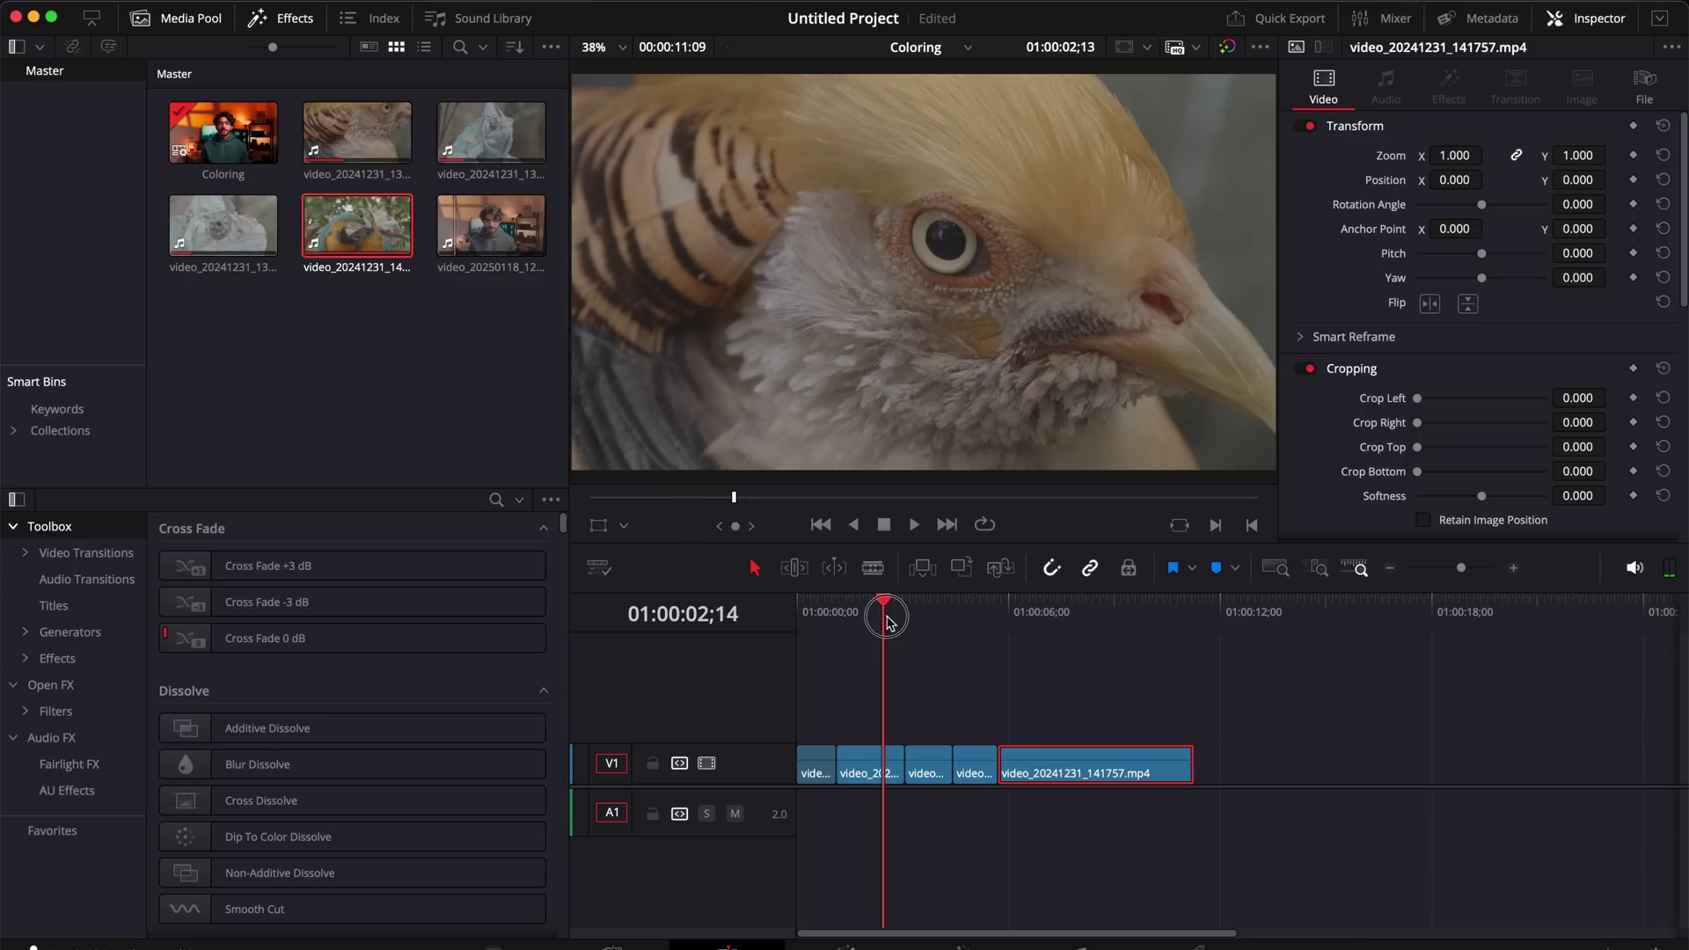
- Preview the pheasant clip's frames, then bring up the Color page's Gallery of saved grades
{"action": "left_click_drag", "start_coordinate": [890, 615], "coordinate": [902, 621]}
{"action": "mouse_move", "coordinate": [877, 620]}
{"action": "left_mouse_down"}
{"action": "mouse_move", "coordinate": [1034, 623]}
{"action": "mouse_move", "coordinate": [849, 642]}
{"action": "mouse_move", "coordinate": [868, 626]}
{"action": "left_mouse_up"}
{"action": "key", "text": "shift+6"}
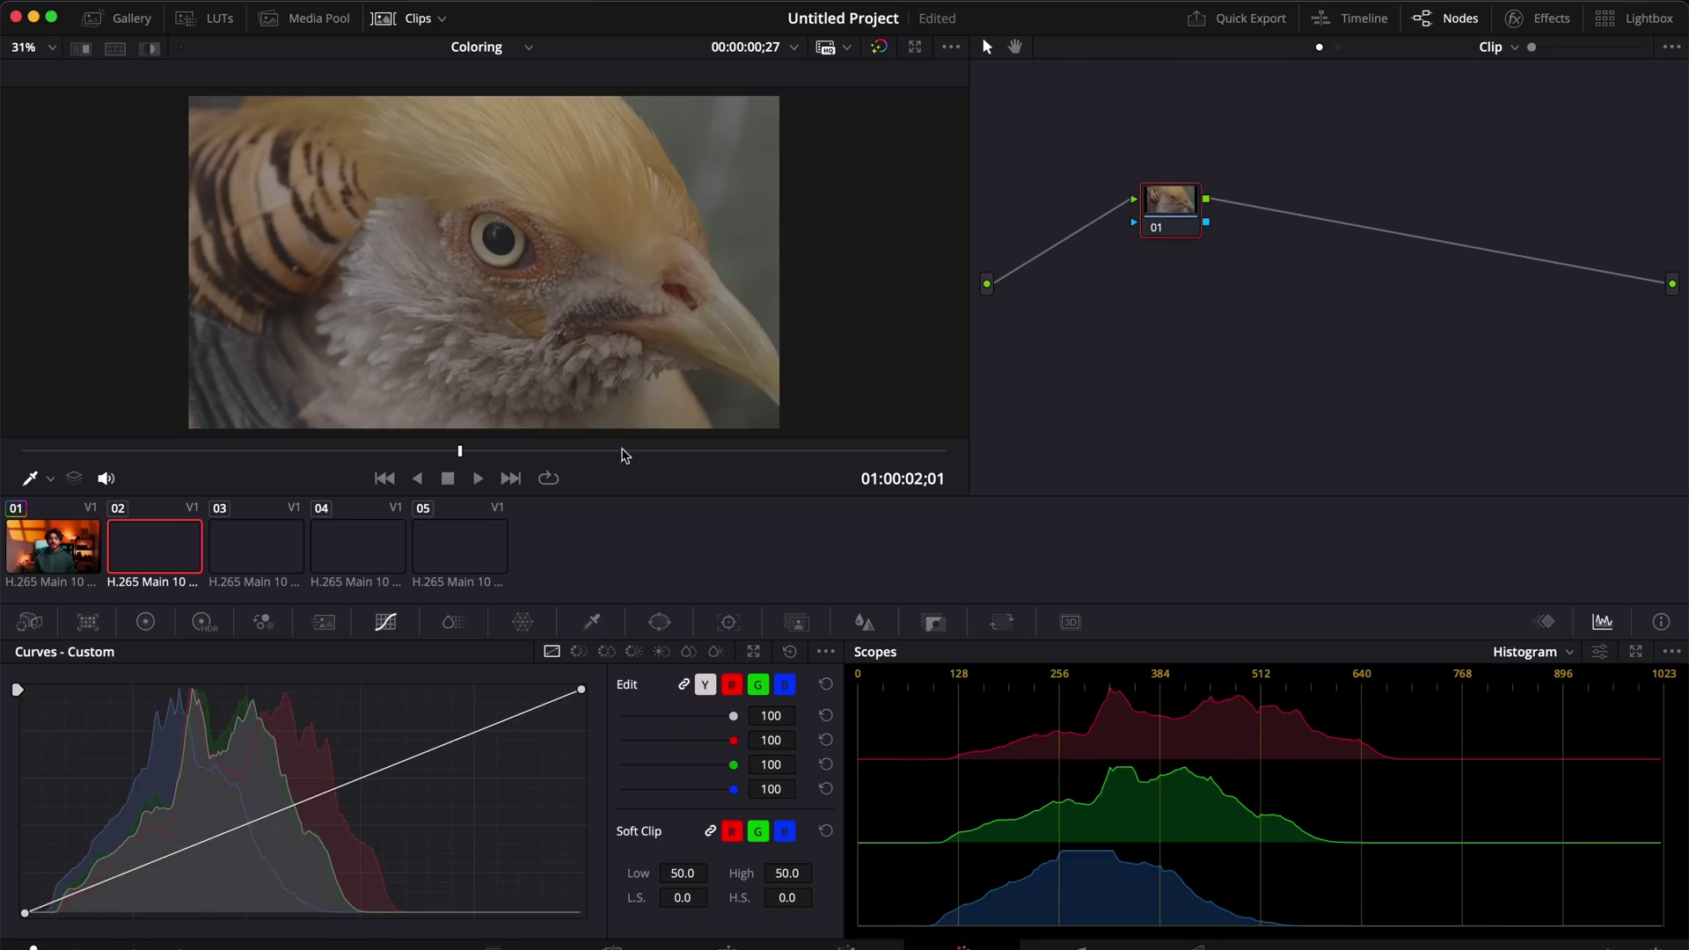
{"action": "left_click", "coordinate": [132, 18]}
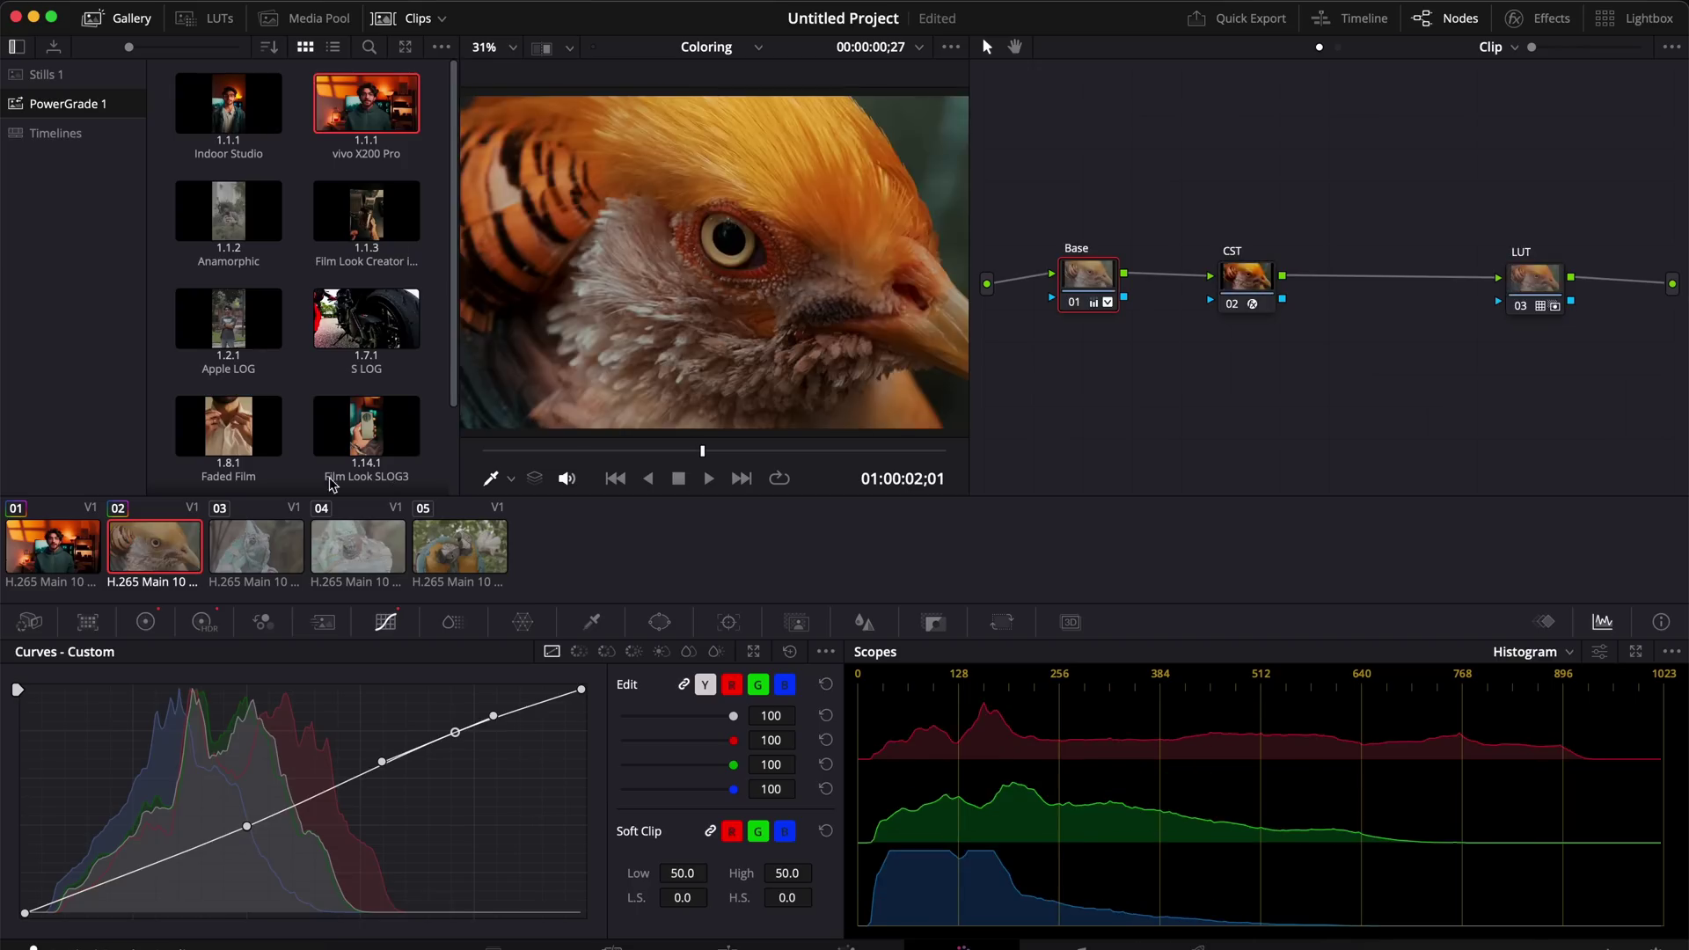
- Apply the vivo X200 Pro PowerGrade still to chameleon clips 03 and 04 and parrots clip 05
{"action": "key", "text": "Down"}
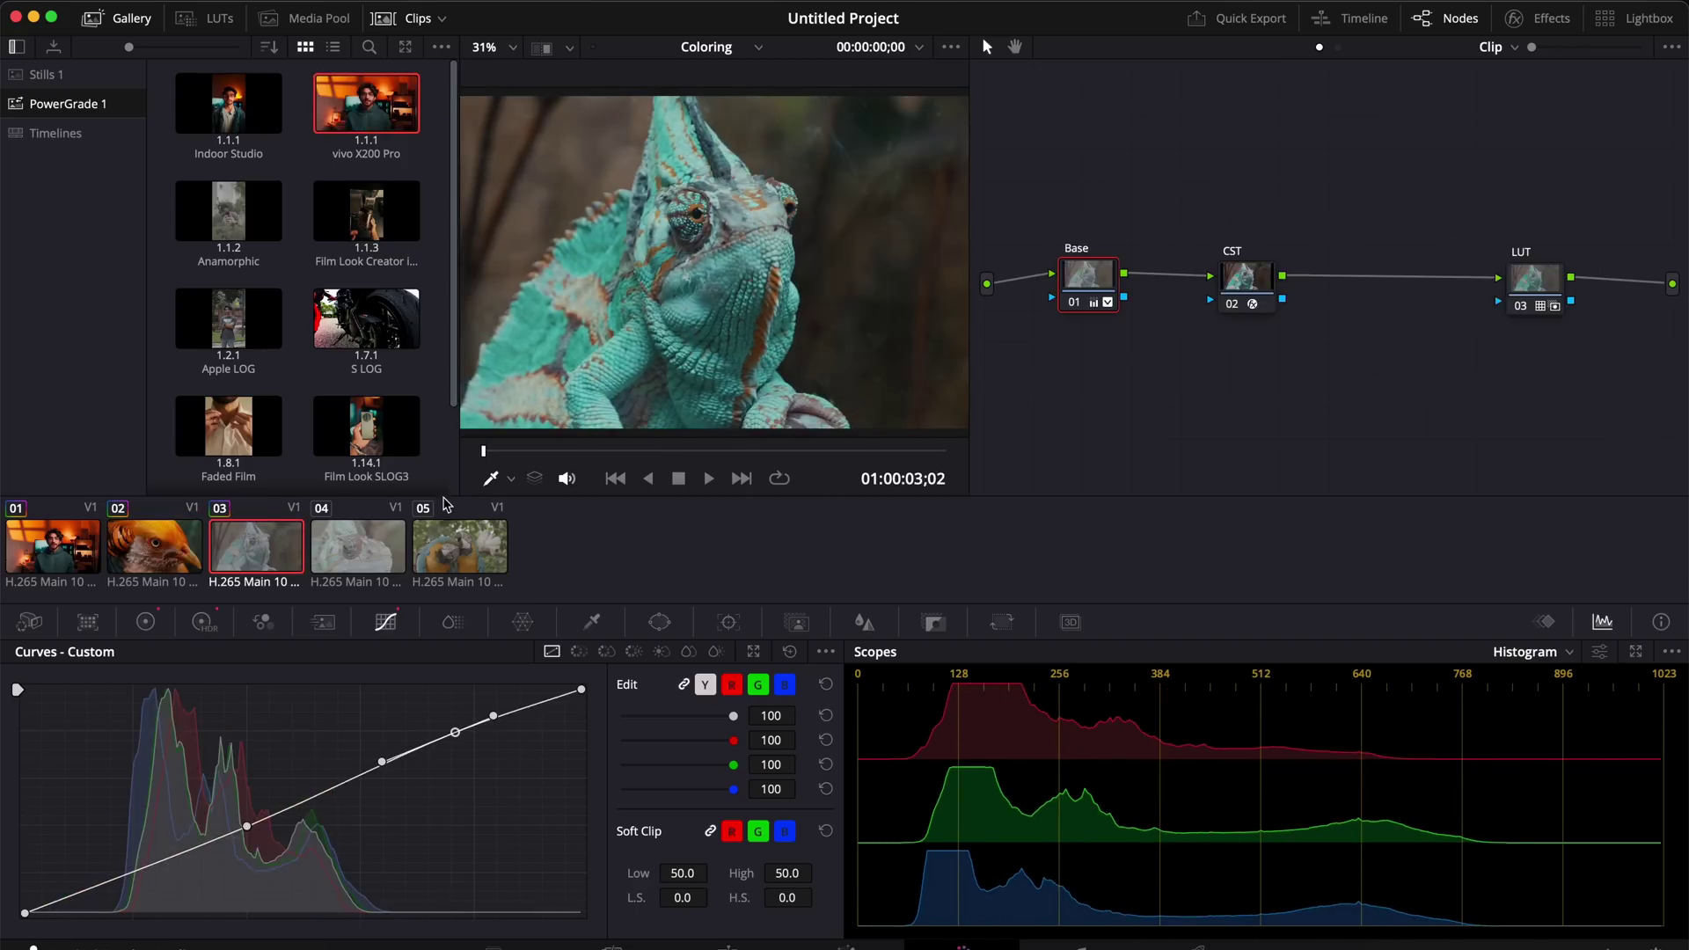
{"action": "key", "text": "shift+d"}
{"action": "key", "text": "shift+d"}
{"action": "left_click", "coordinate": [369, 556]}
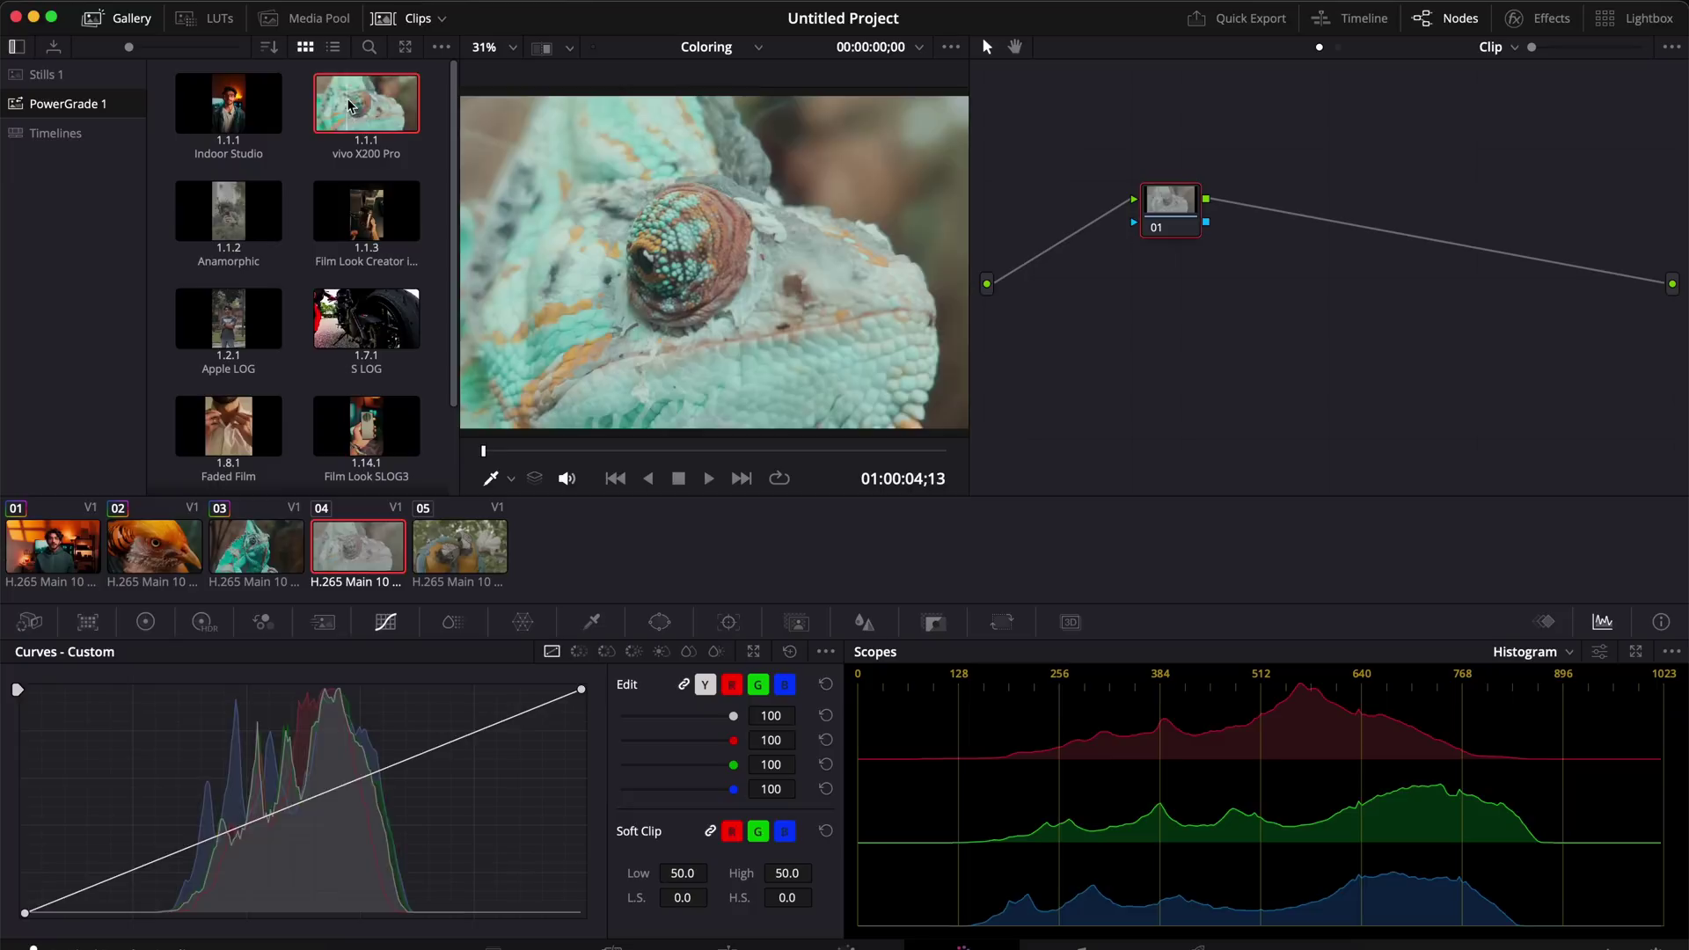
{"action": "left_click_drag", "start_coordinate": [348, 107], "coordinate": [668, 264]}
{"action": "key", "text": "Down"}
{"action": "left_click_drag", "start_coordinate": [360, 106], "coordinate": [690, 288]}
- Close the stills gallery and step back through clips 04 and 03 to bird clip 02
{"action": "left_click", "coordinate": [160, 21]}
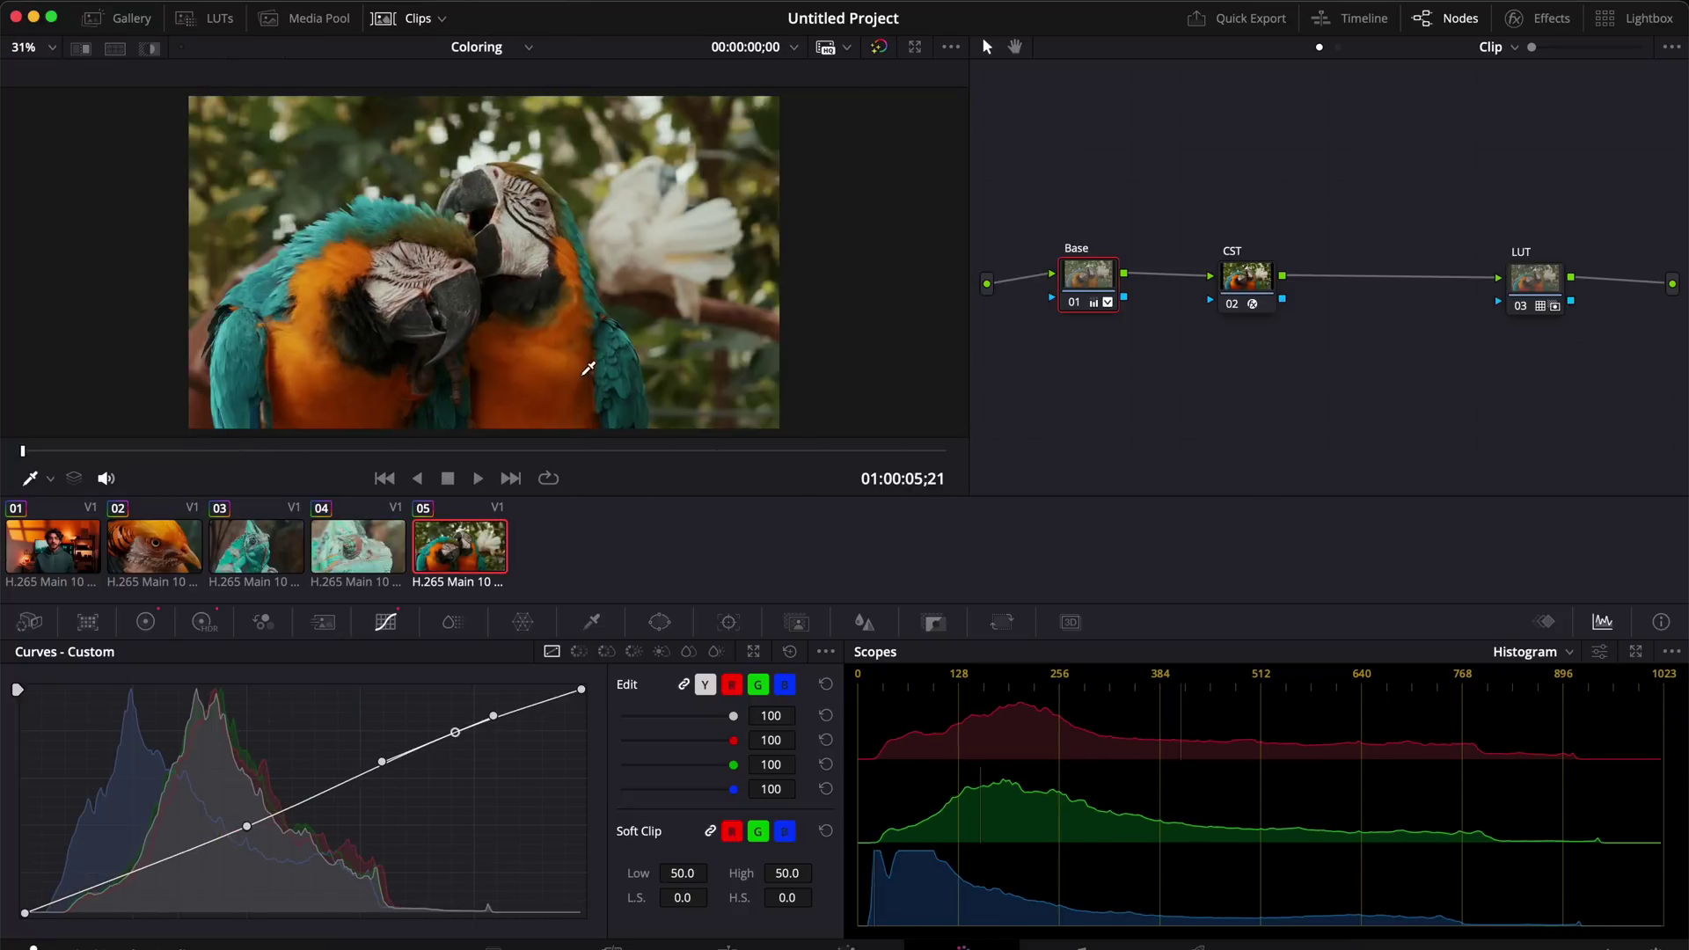
{"action": "left_click", "coordinate": [362, 547]}
{"action": "left_click", "coordinate": [255, 549]}
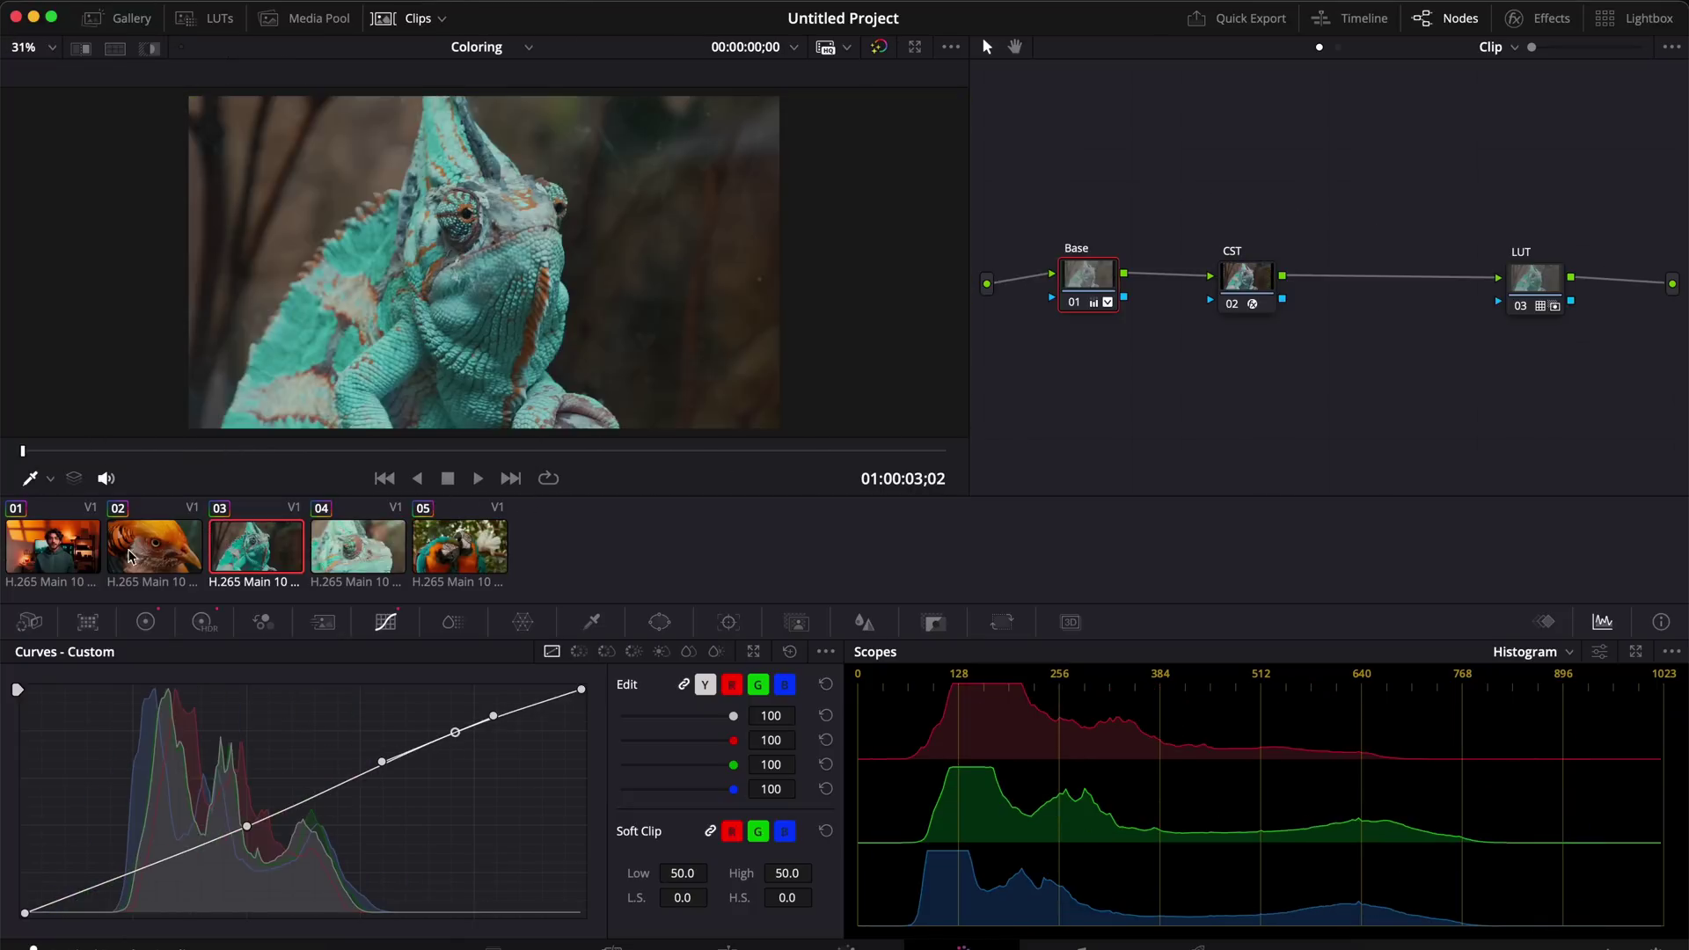
{"action": "left_click", "coordinate": [121, 555]}
- On a later frame of the bird clip, adjust Global Exposure in the HDR wheels
{"action": "left_click_drag", "start_coordinate": [540, 452], "coordinate": [638, 452]}
{"action": "left_click", "coordinate": [204, 622]}
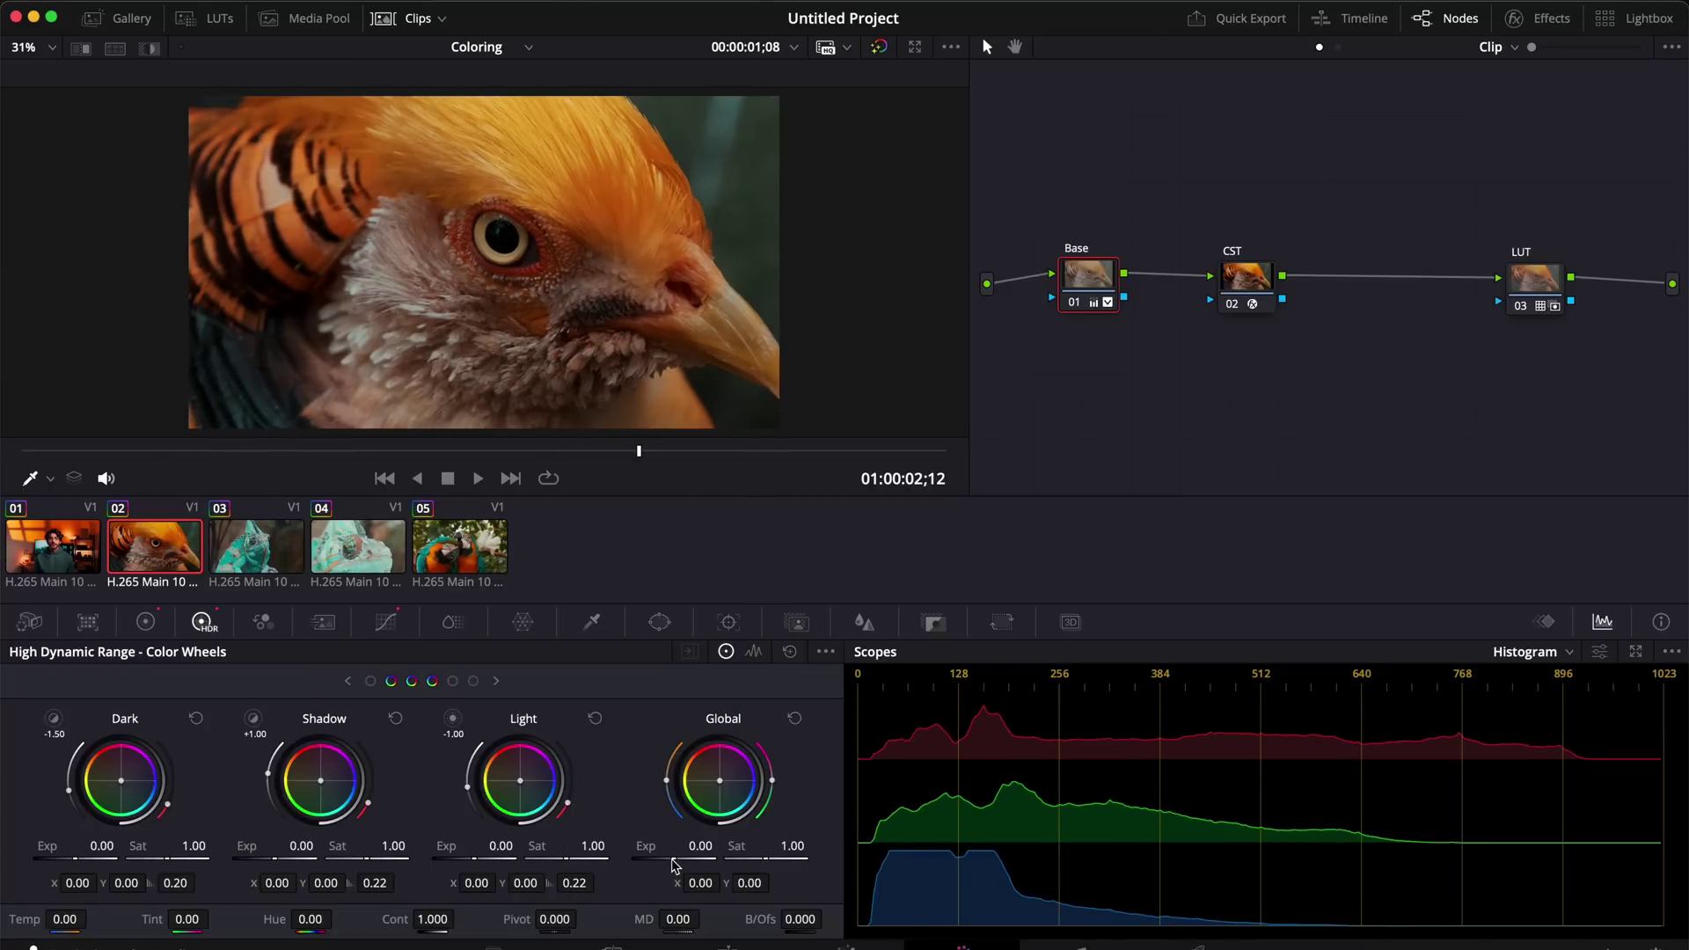
{"action": "left_click_drag", "start_coordinate": [674, 865], "coordinate": [743, 847]}
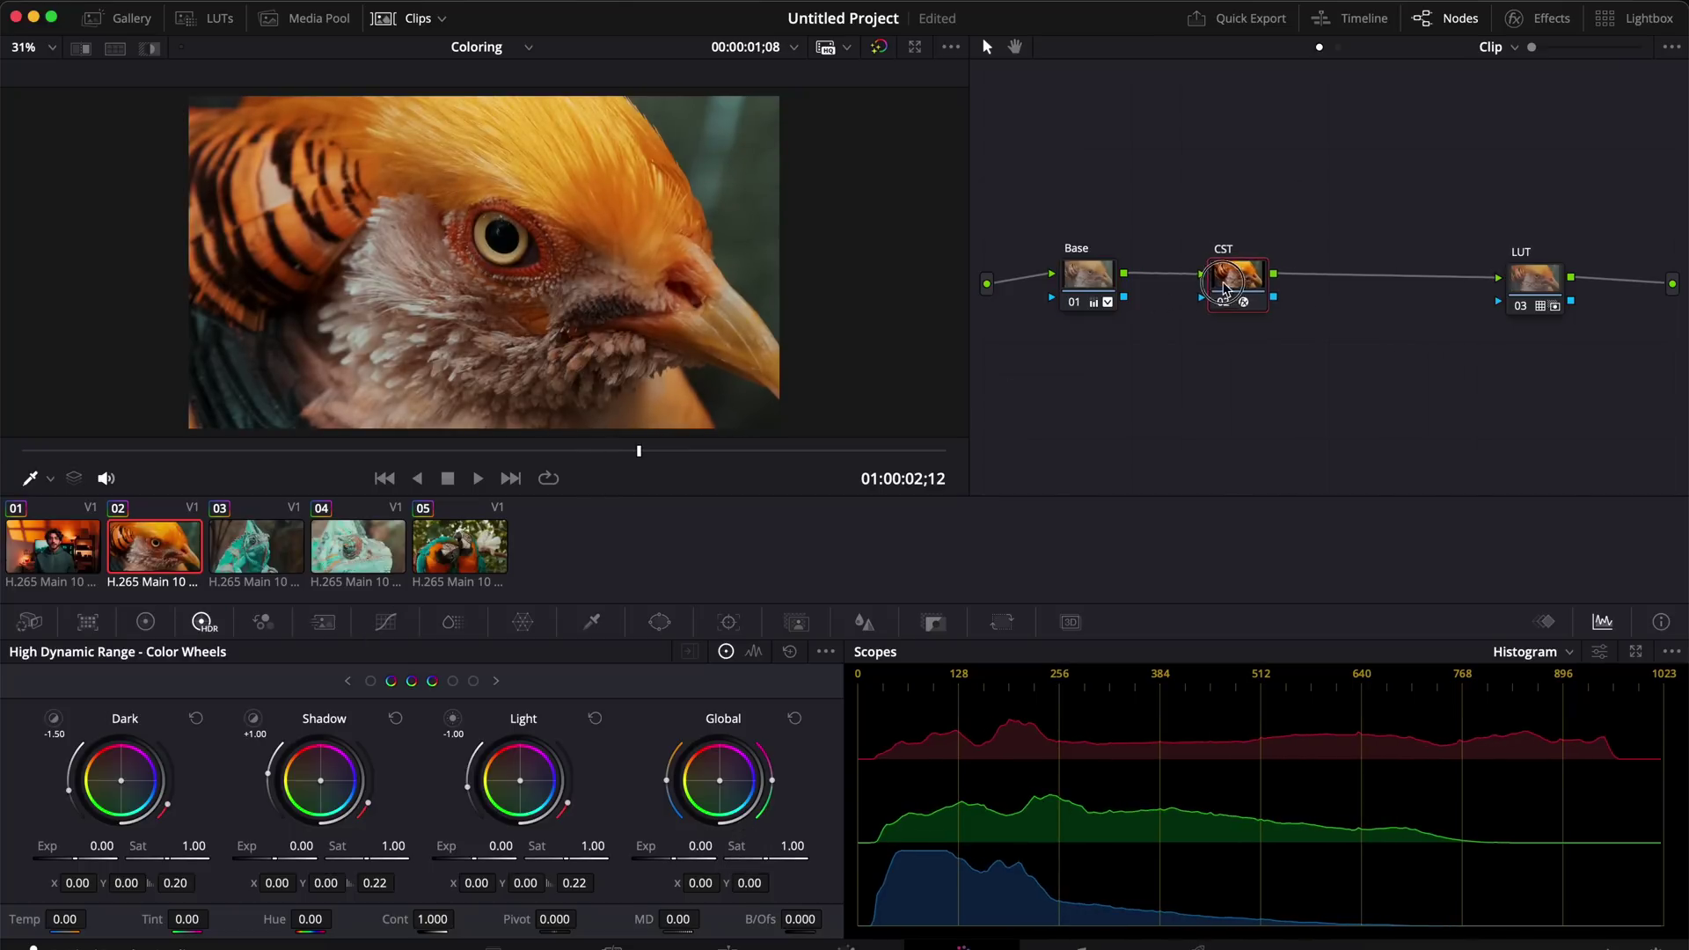
- On the second chameleon clip, add a custom curve point lifting the curve and reshape it
{"action": "left_click", "coordinate": [356, 550]}
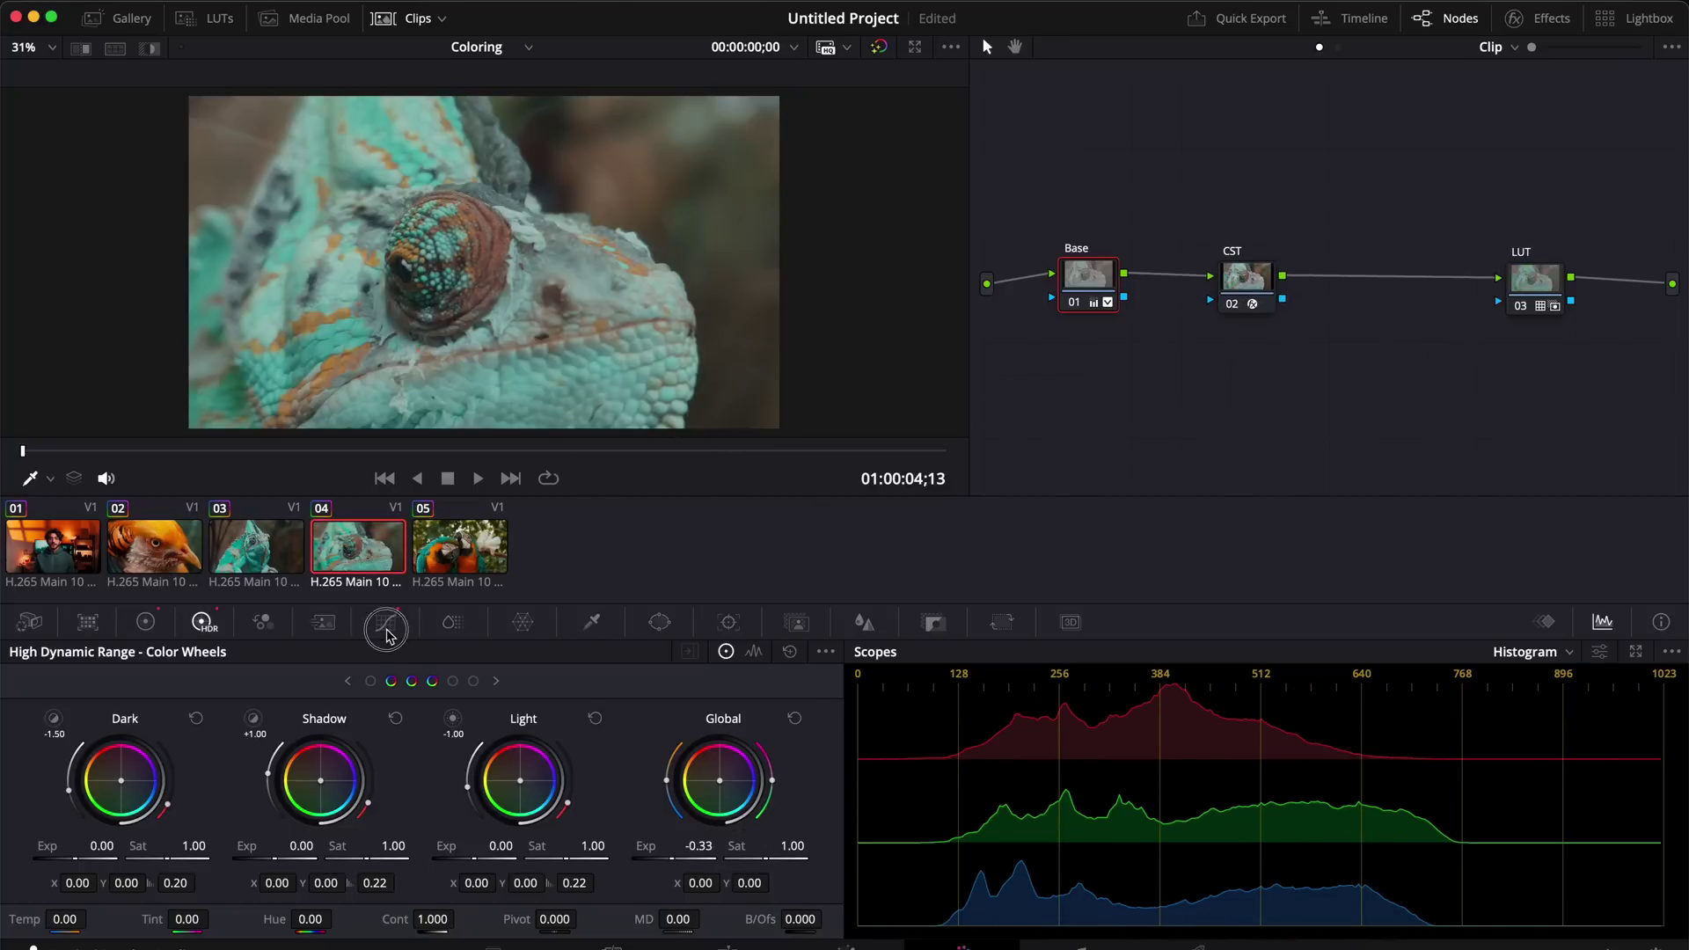
{"action": "left_click", "coordinate": [386, 622]}
{"action": "left_click_drag", "start_coordinate": [393, 766], "coordinate": [389, 747]}
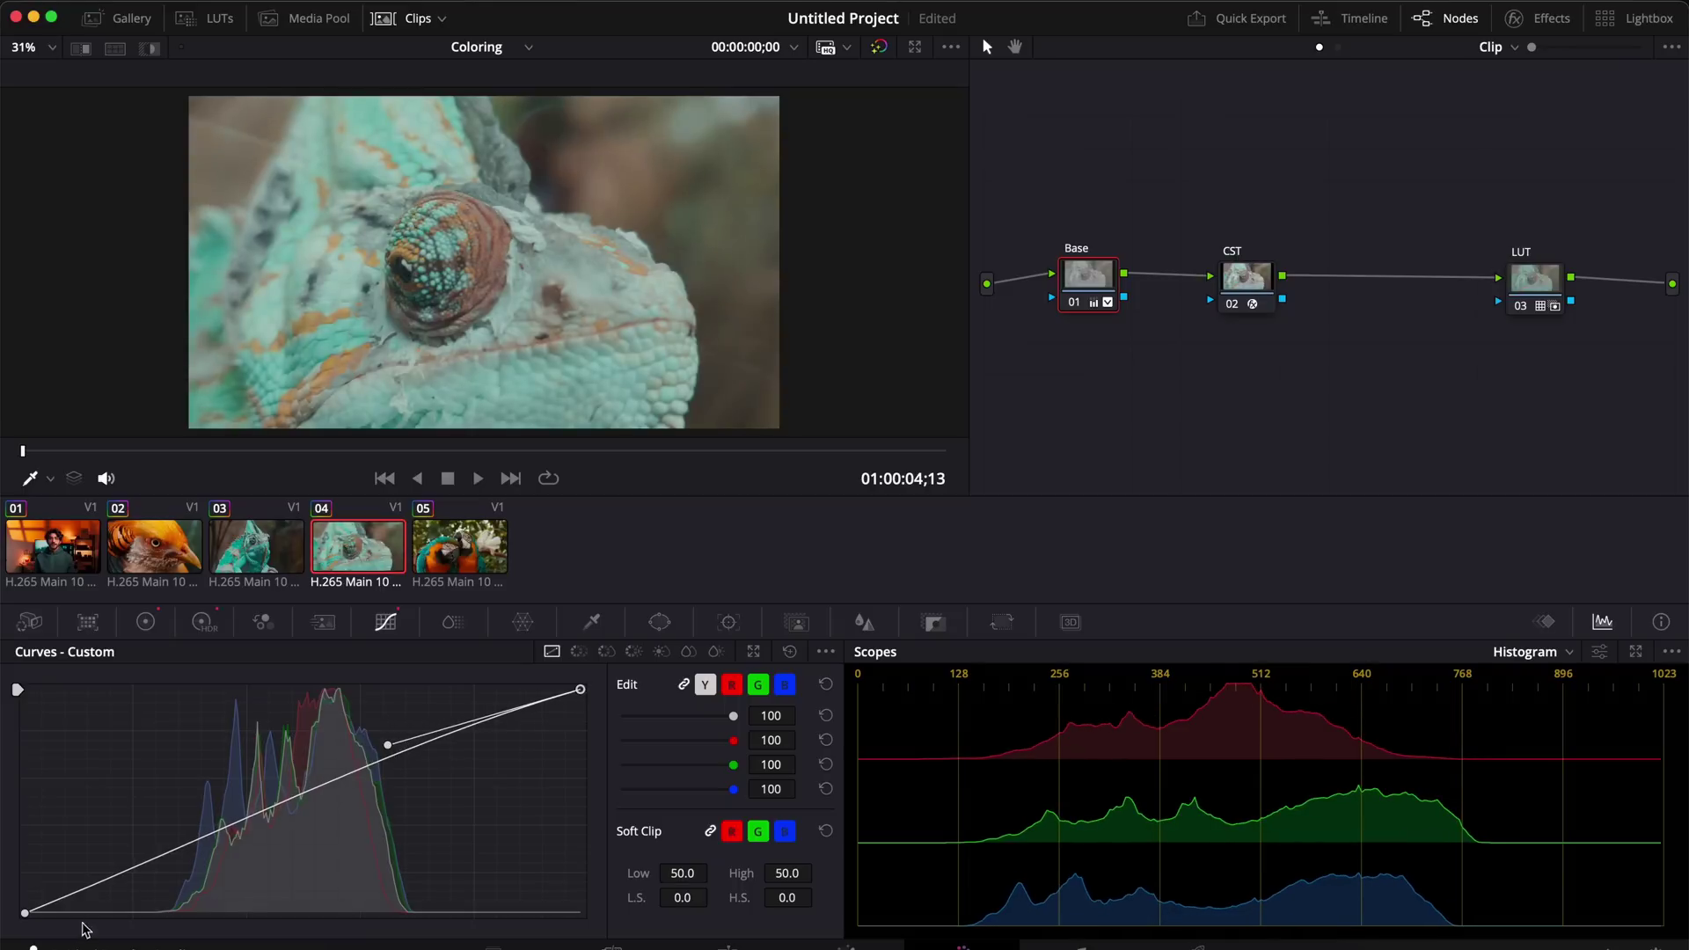
{"action": "left_click_drag", "start_coordinate": [210, 838], "coordinate": [246, 848]}
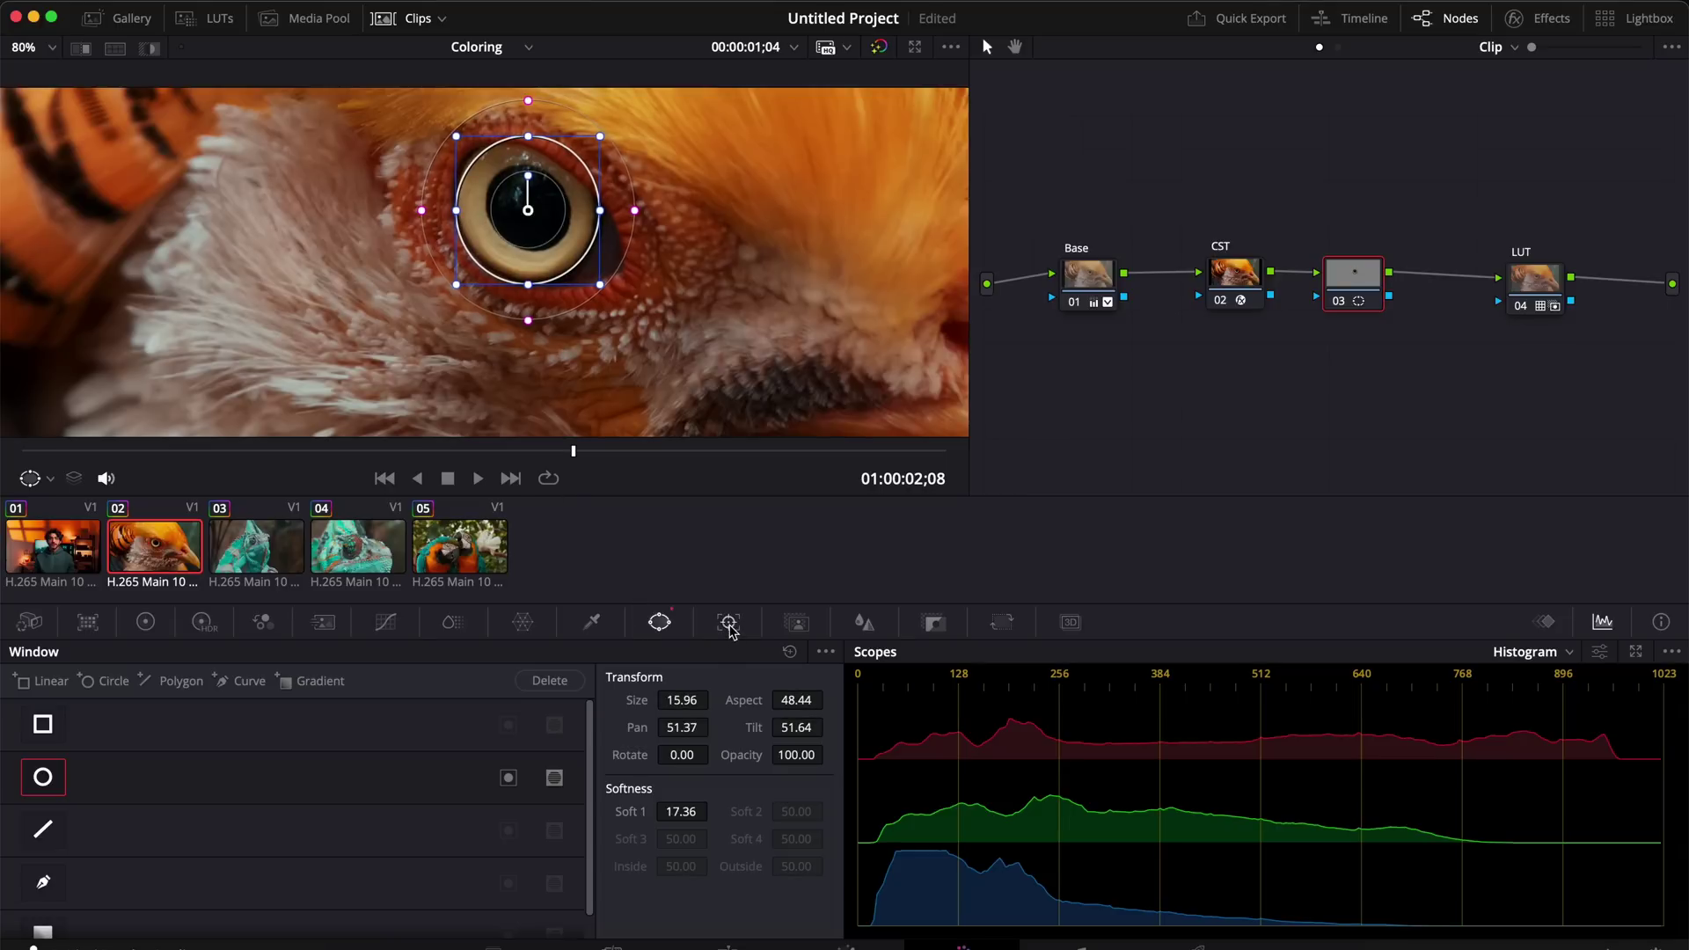
- Track the circular eye window forward and in reverse through the pheasant clip
{"action": "left_click", "coordinate": [729, 623]}
{"action": "left_click", "coordinate": [103, 681]}
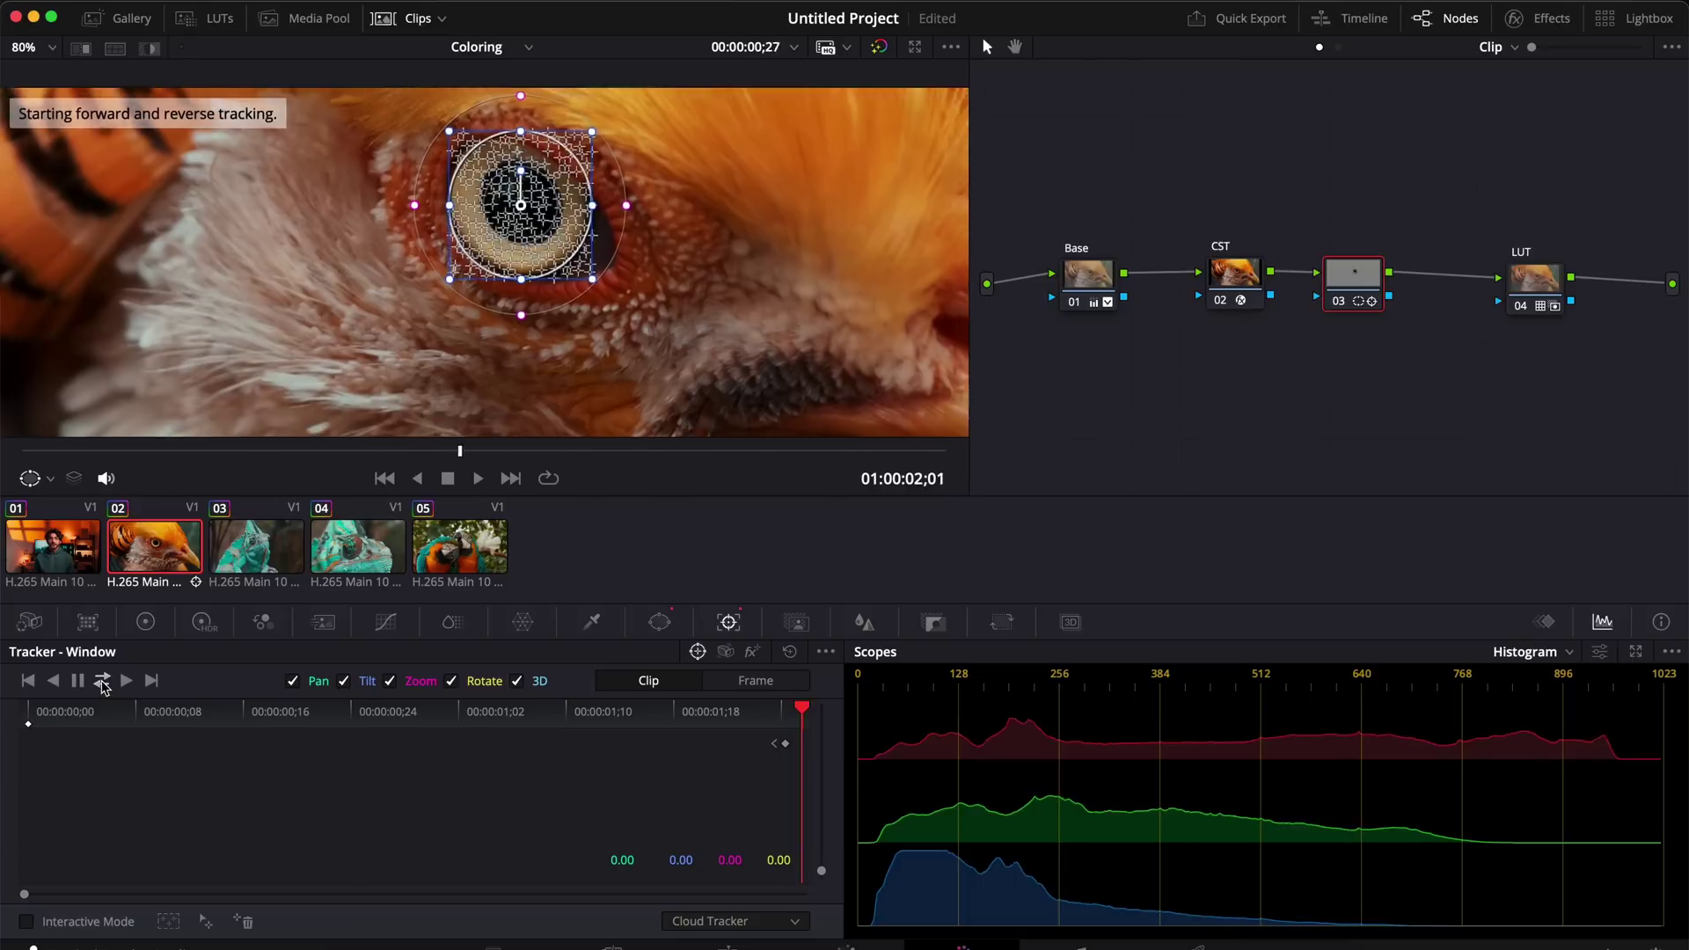